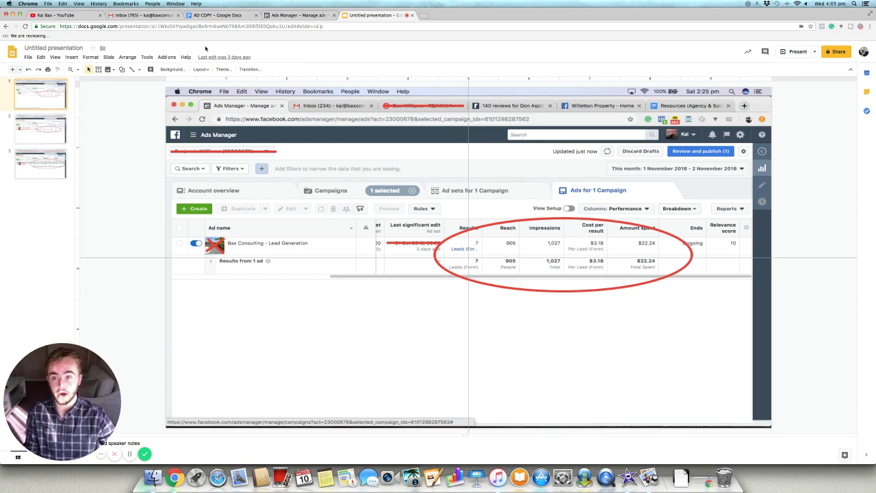
Review the ad results screenshots across the three slides of the presentation.
left_click(55, 57)
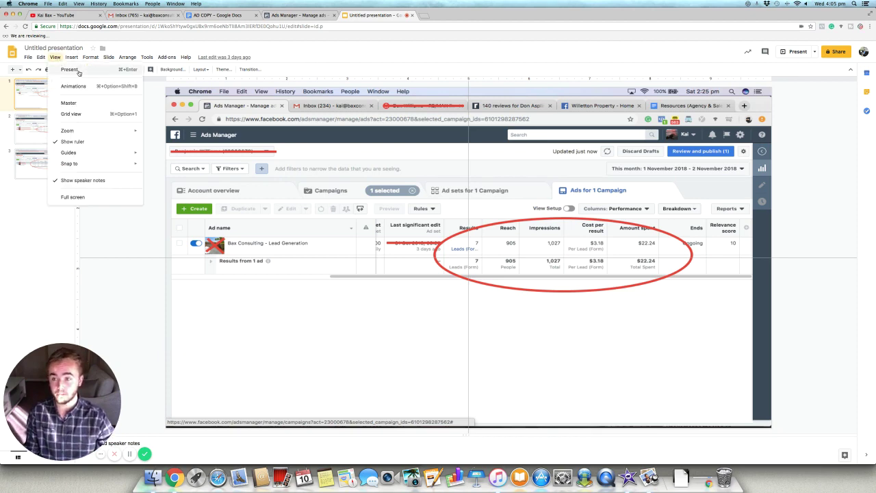
left_click(80, 72)
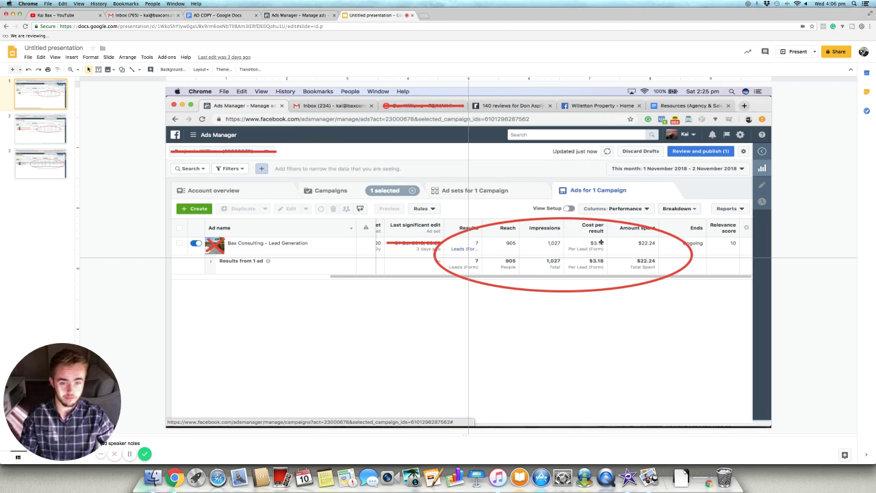
left_click(32, 128)
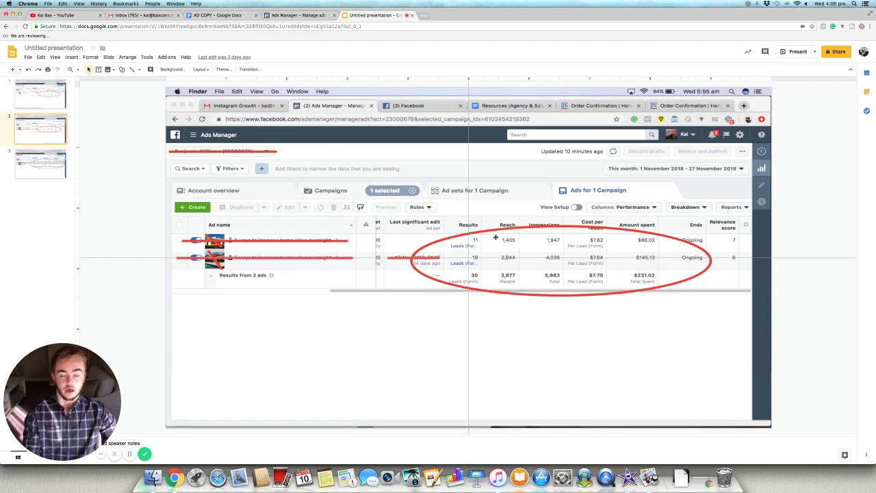
key("Down")
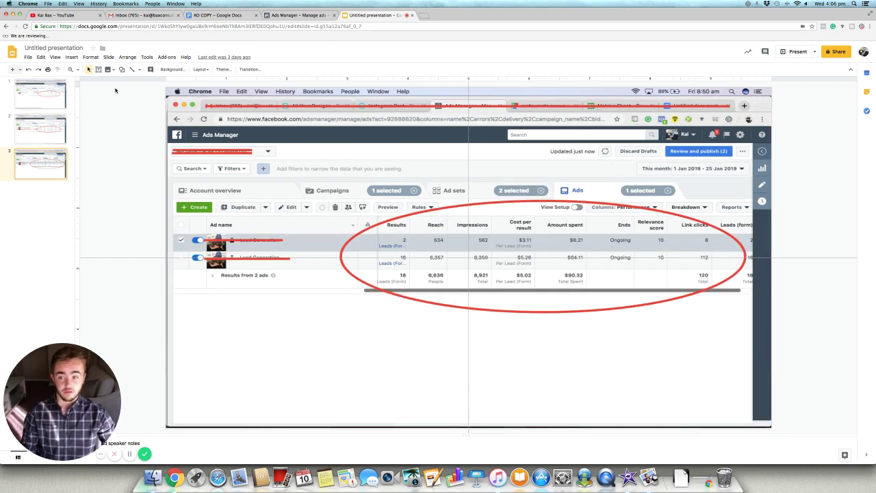
left_click(40, 143)
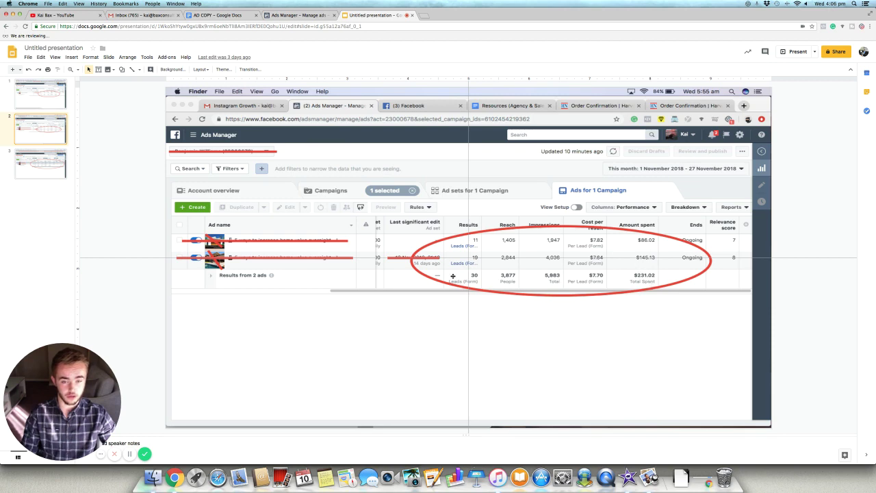
left_click(29, 156)
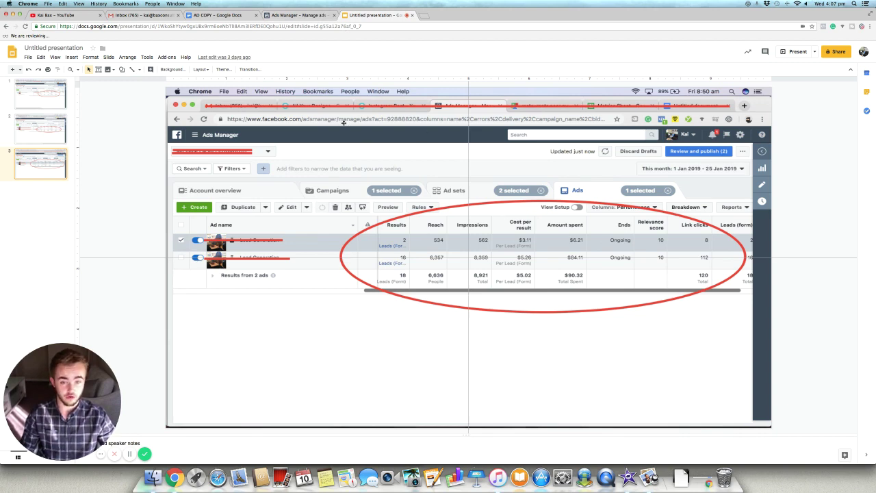
Switch to Ads Manager, choose the Lead Generation objective and name the campaign "Seller Leads - Demo".
left_click(301, 15)
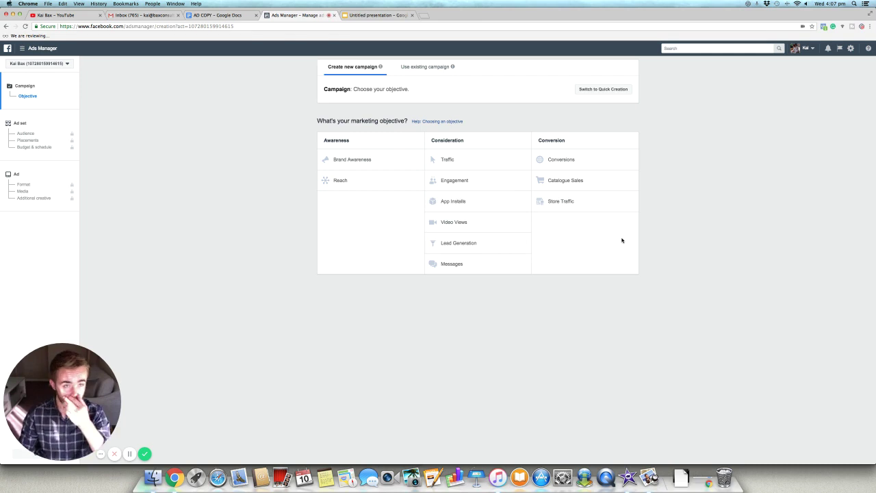
left_click(513, 244)
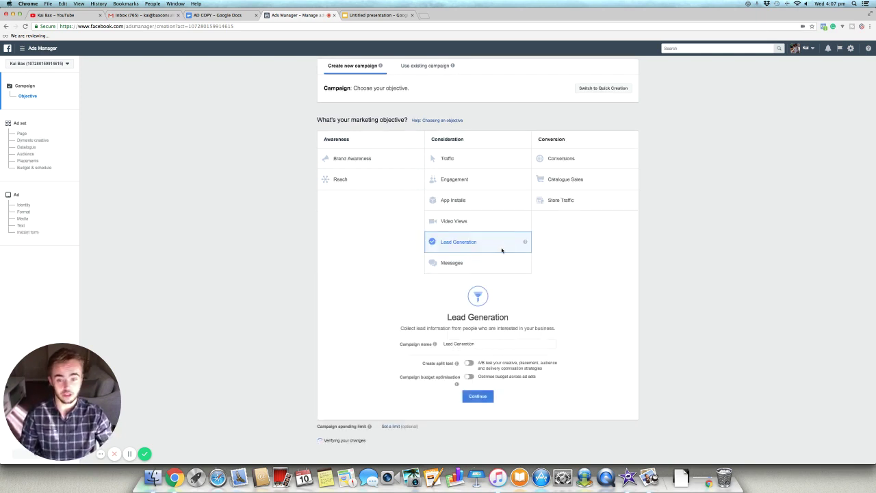
left_click_drag(518, 345, 426, 336)
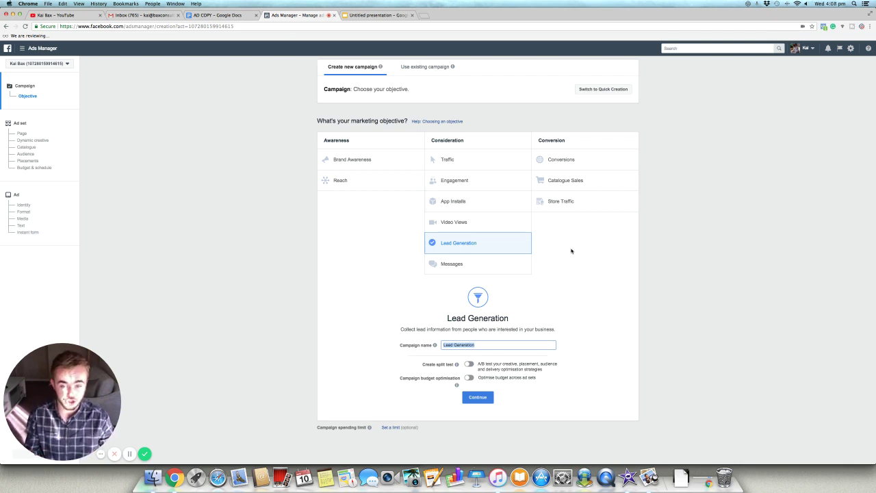
type("Sell")
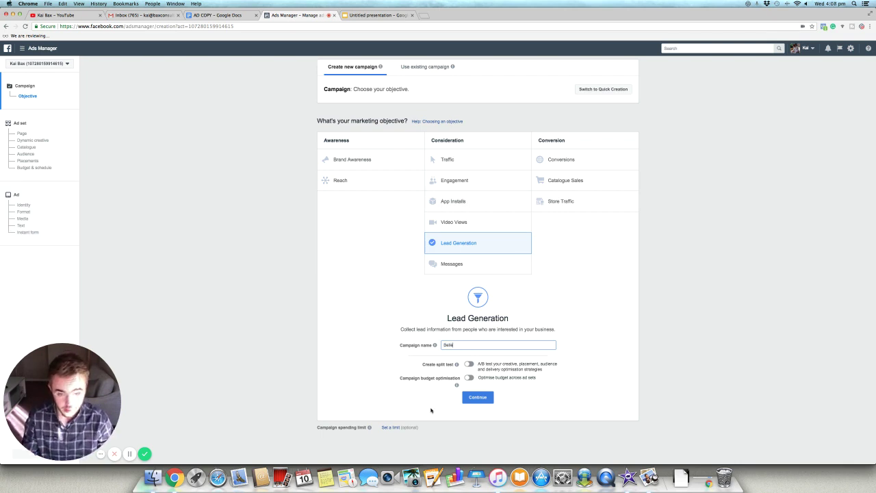
type("er Leads -")
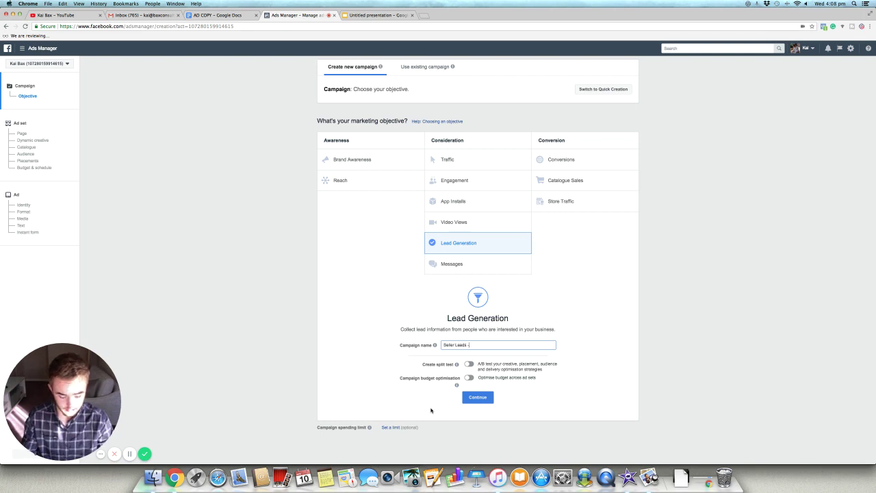
type(" Demo")
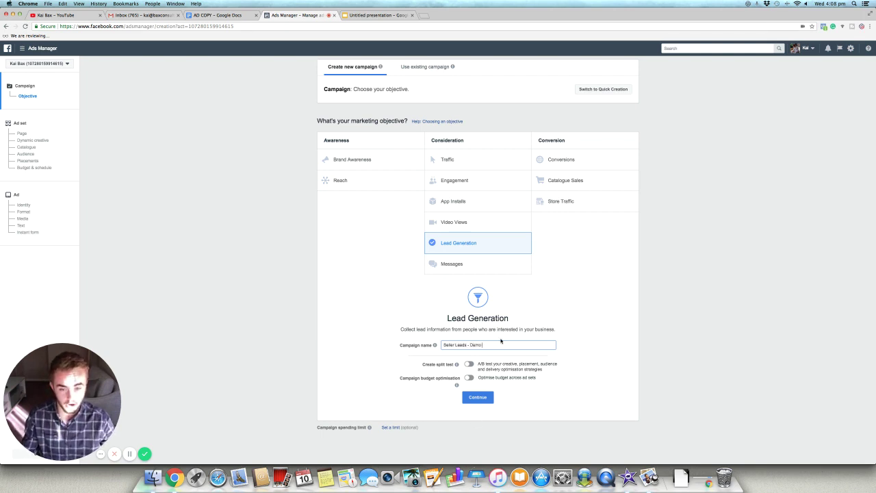
Copy the campaign name, continue to the ad set and reuse "Seller Leads - Demo" as the ad set name.
triple_click(484, 345)
key("super+c")
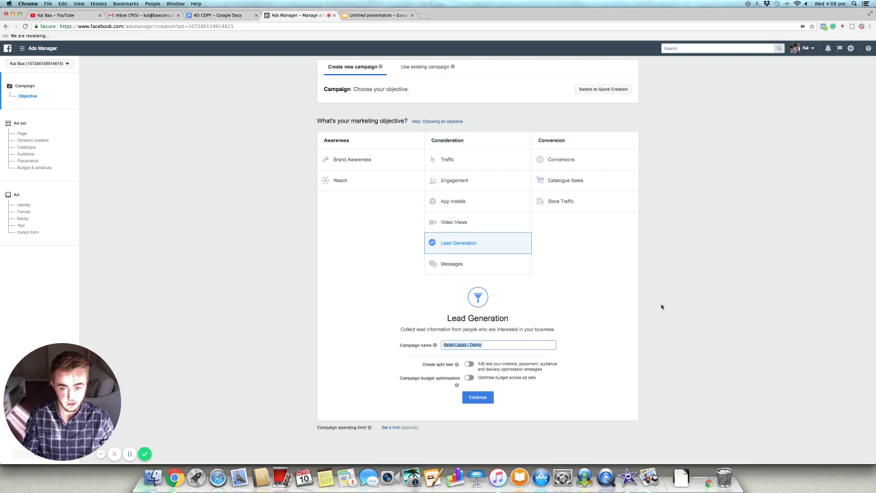
left_click(477, 397)
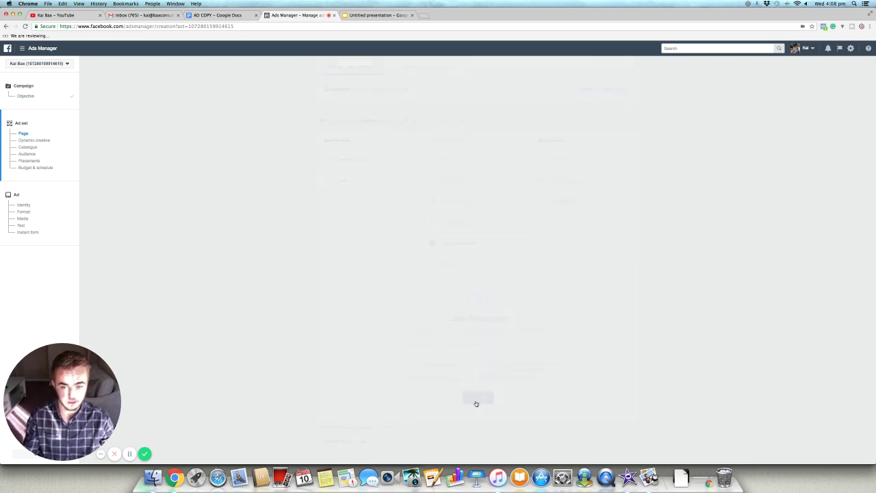
triple_click(364, 89)
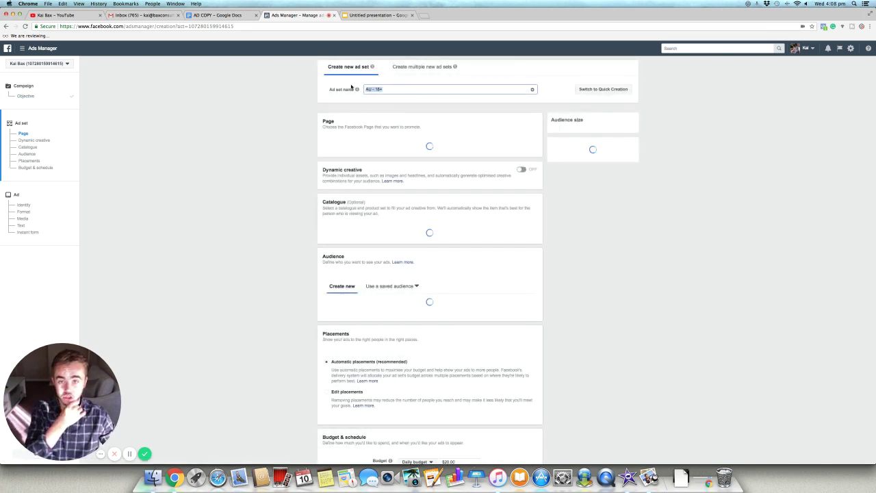
key("super+v")
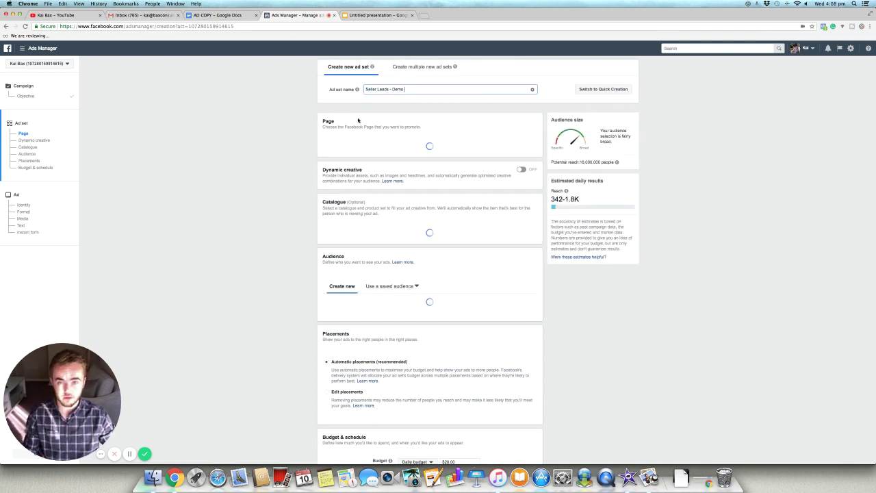
scroll(260, 196, "down", 1)
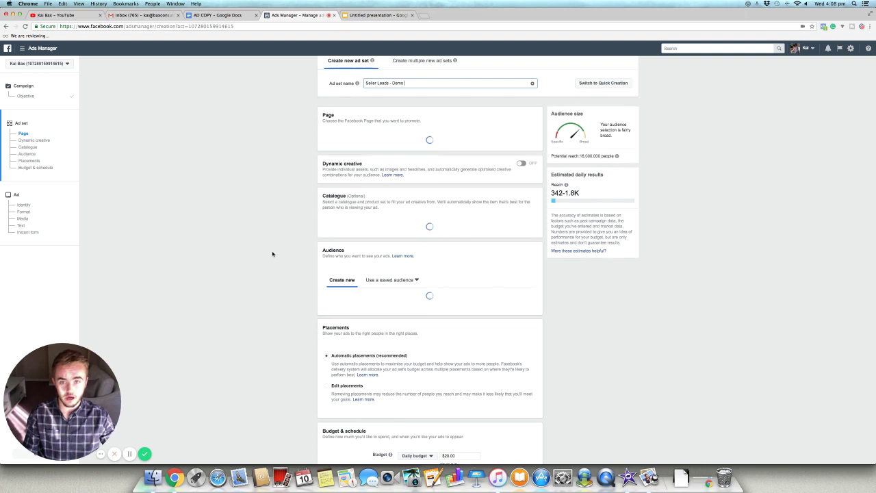
scroll(274, 250, "up", 1)
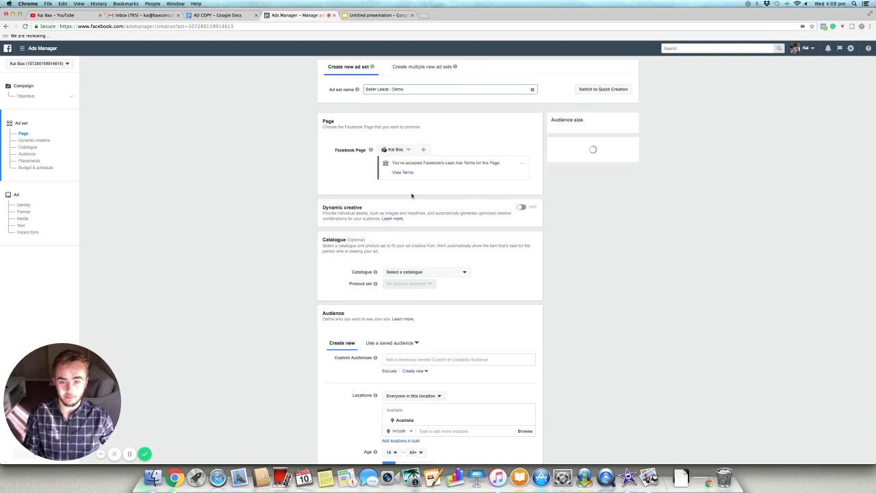
View the Lead Ads terms of service for the selected Facebook Page, then close them and return to the ad set.
left_click(403, 173)
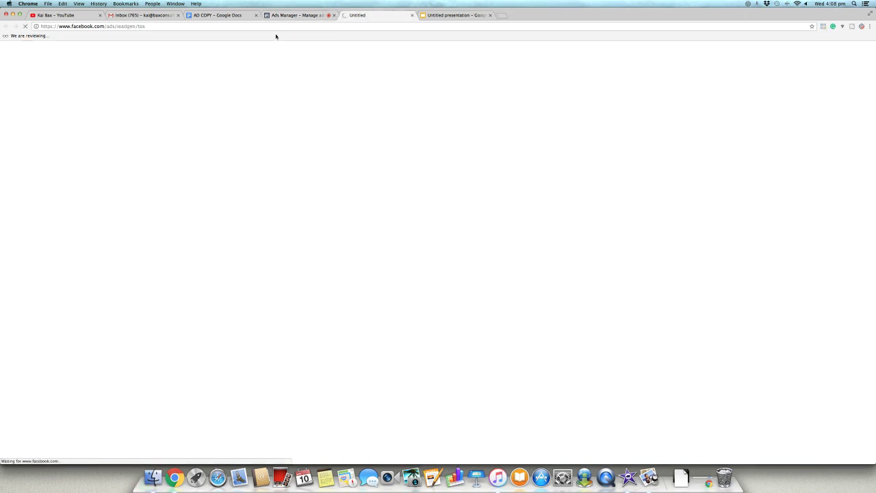
left_click(294, 15)
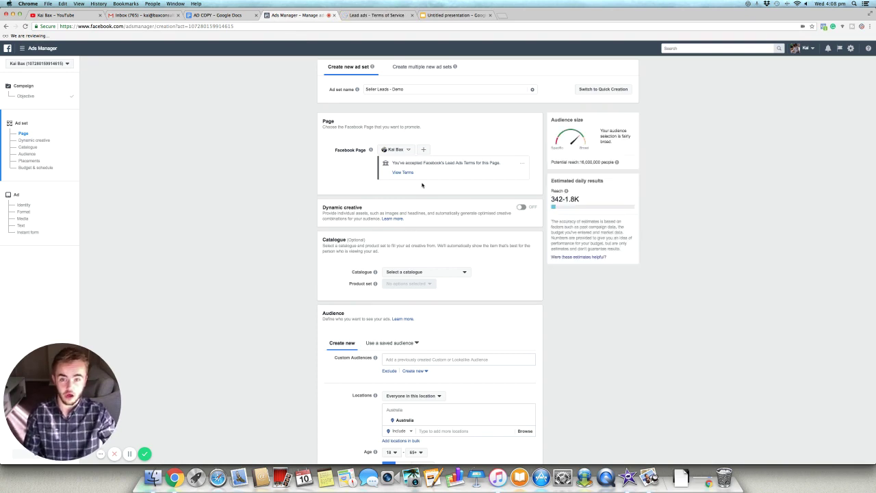
left_click(412, 14)
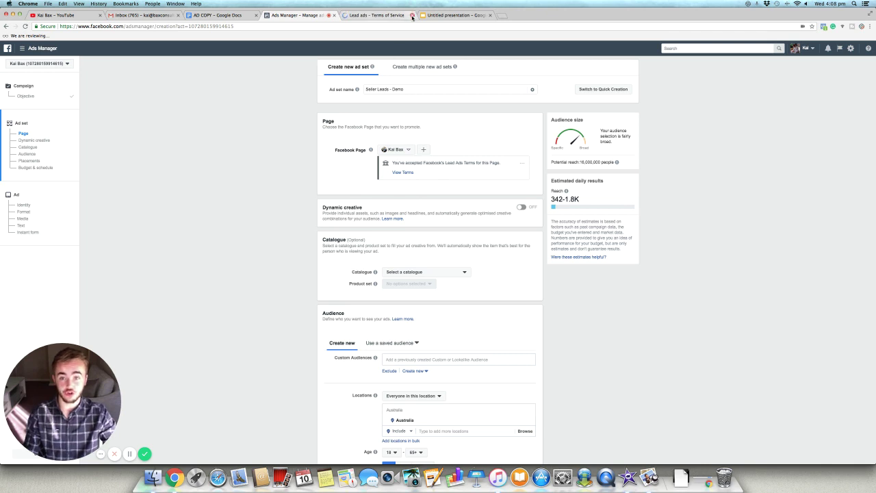
left_click(407, 173)
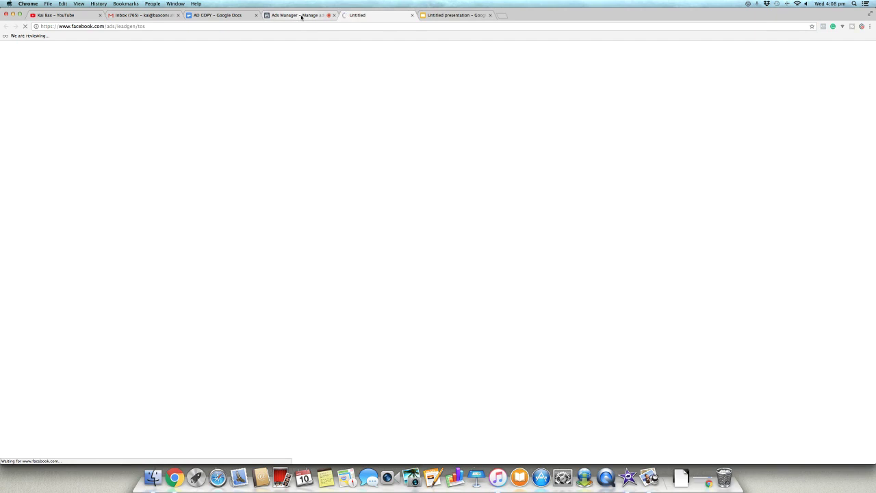
left_click(412, 15)
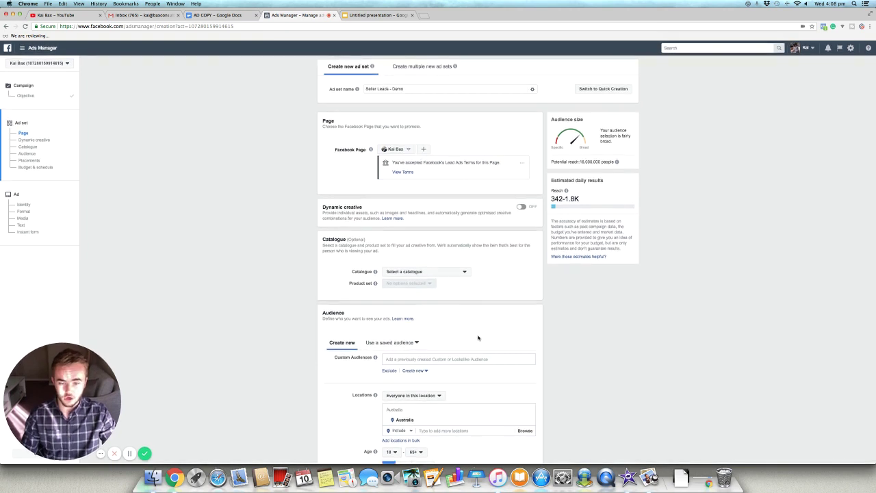
Remove Australia from the ad set's audience locations and start adding a new location.
scroll(477, 333, "down", 3)
scroll(472, 334, "down", 2)
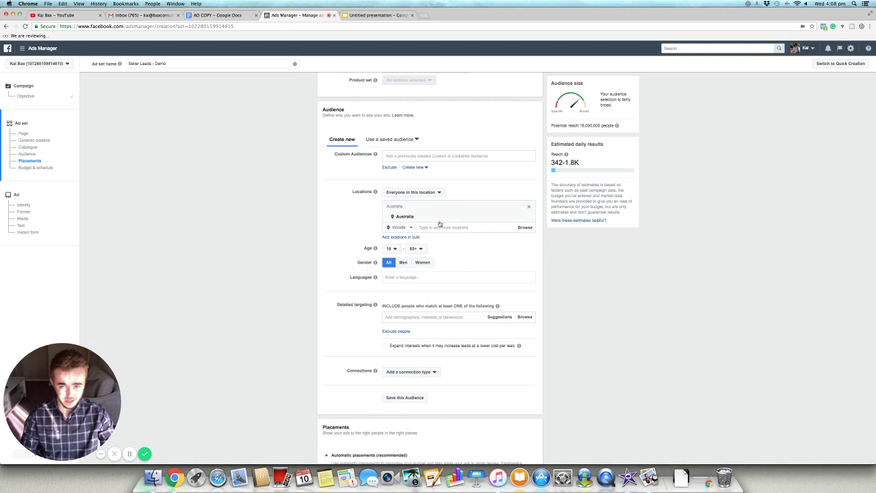
left_click(528, 218)
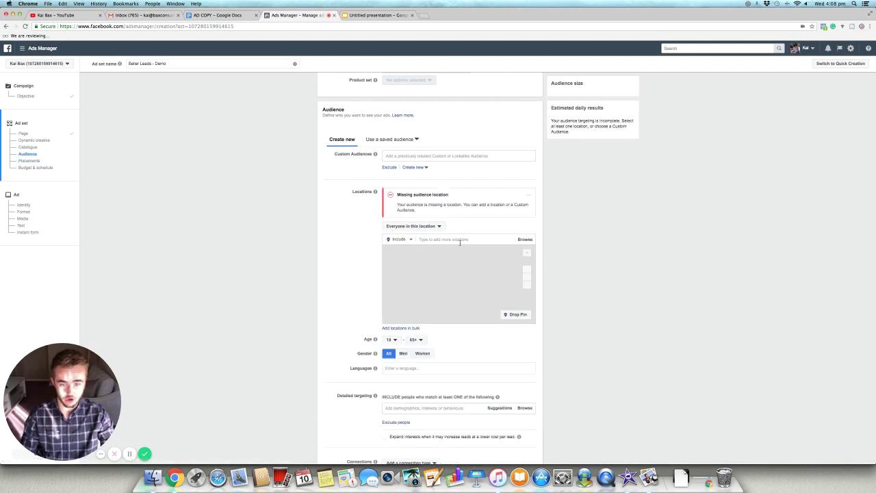
left_click(463, 239)
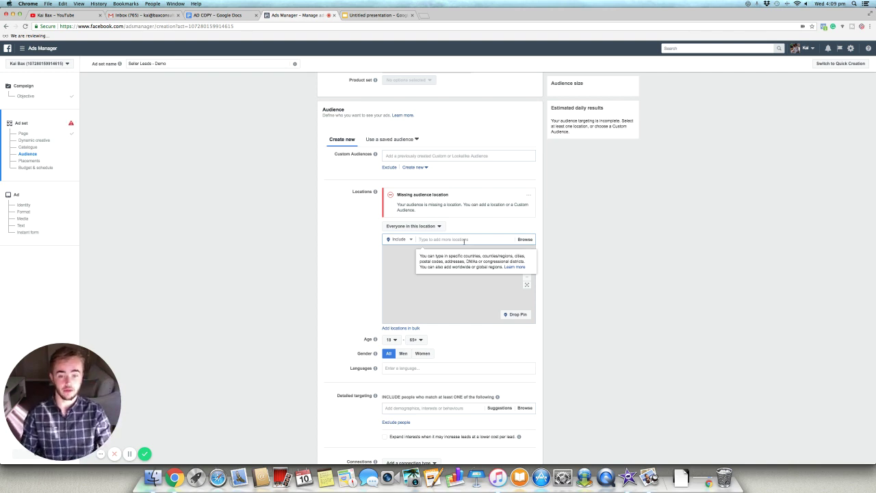
type("m")
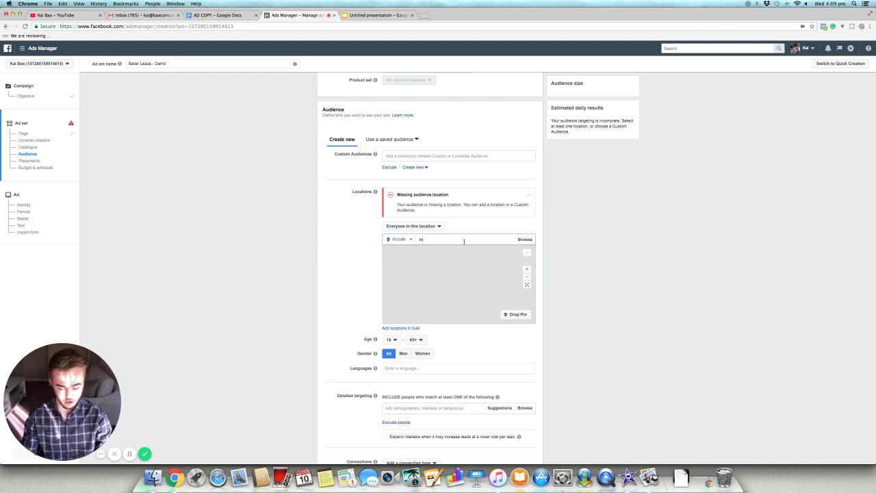
type("ullaloo")
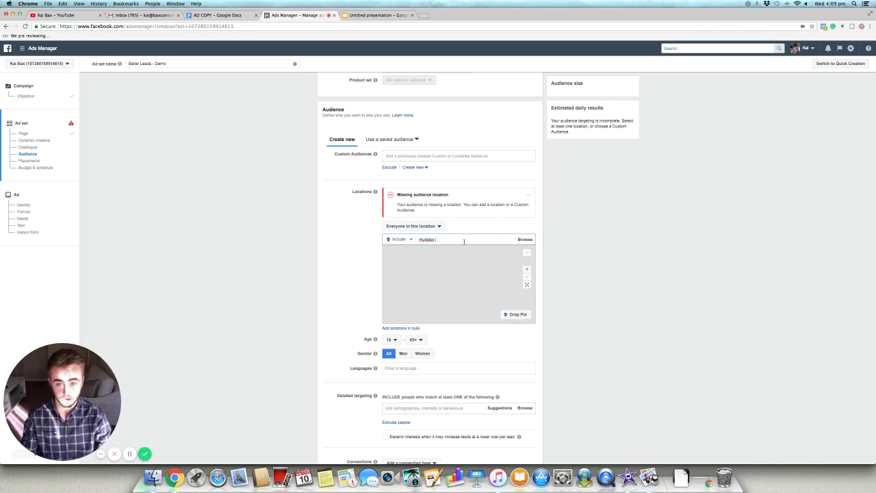
key("BackSpace")
key("BackSpace")
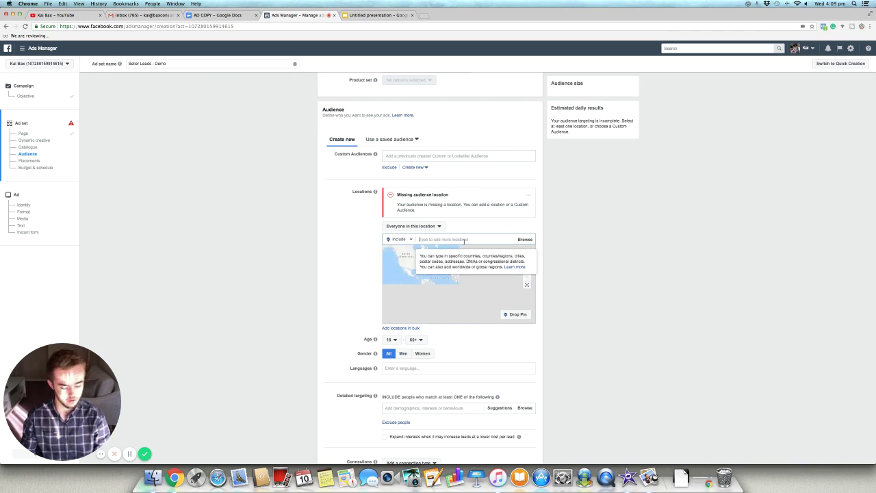
Add Joondalup, Western Australia as the audience location with a 17 km radius.
type("joon")
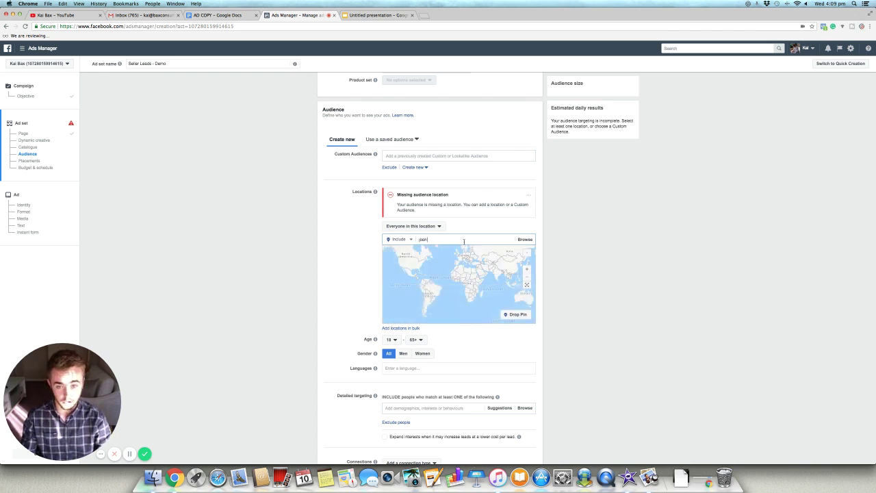
type("dalup")
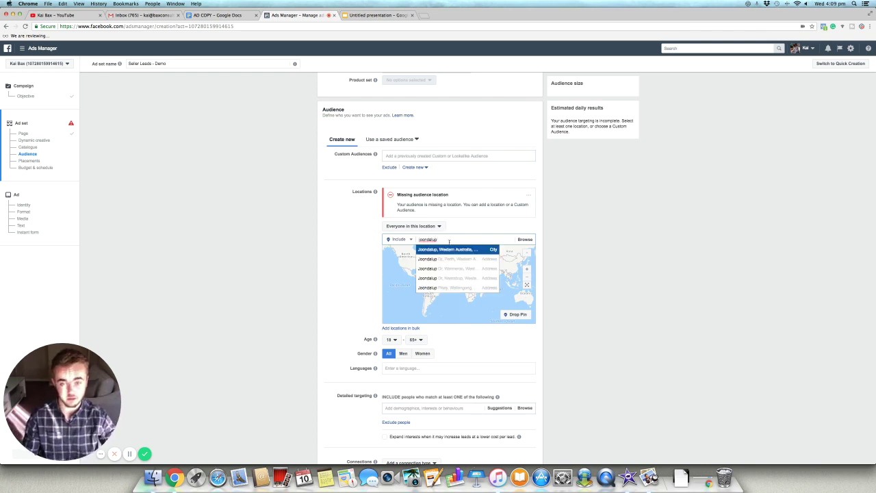
left_click(449, 249)
left_click(472, 218)
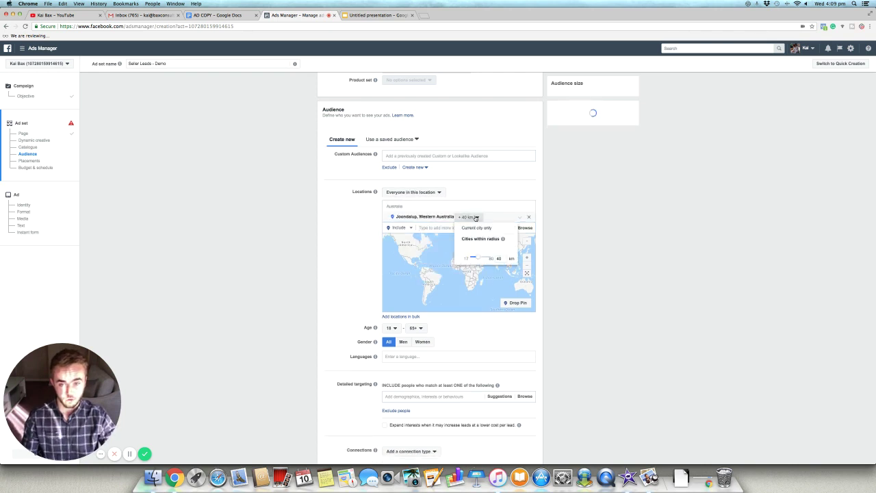
double_click(499, 258)
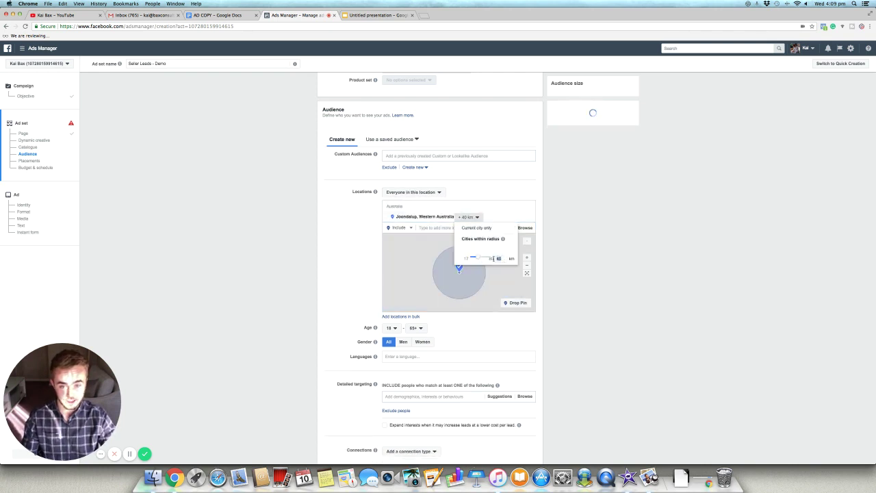
type("17")
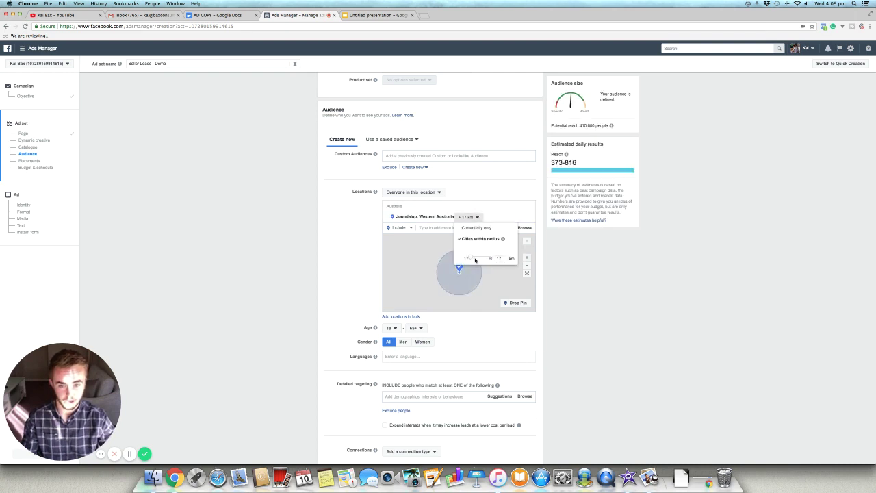
left_click(474, 218)
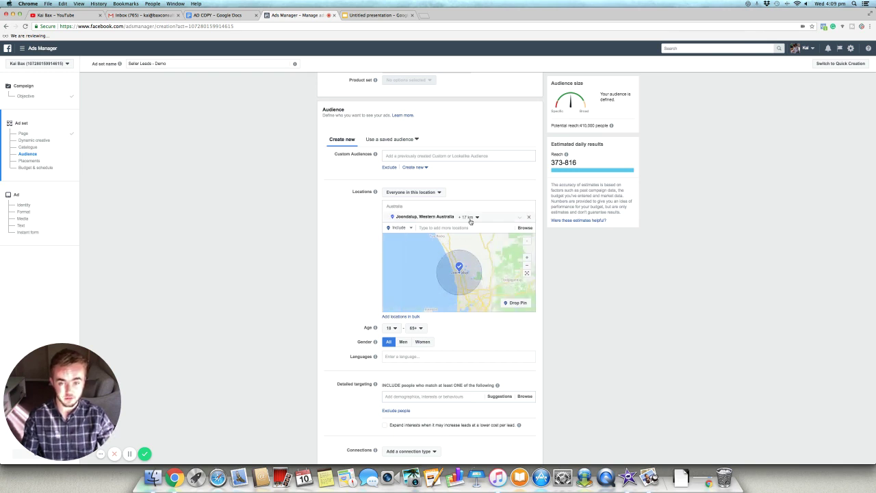
Set the audience's minimum age to 33.
left_click(467, 229)
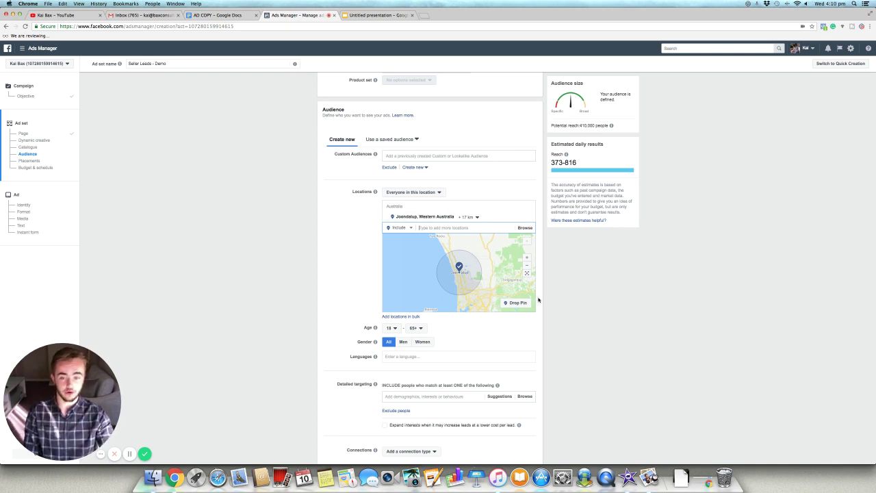
scroll(608, 330, "down", 3)
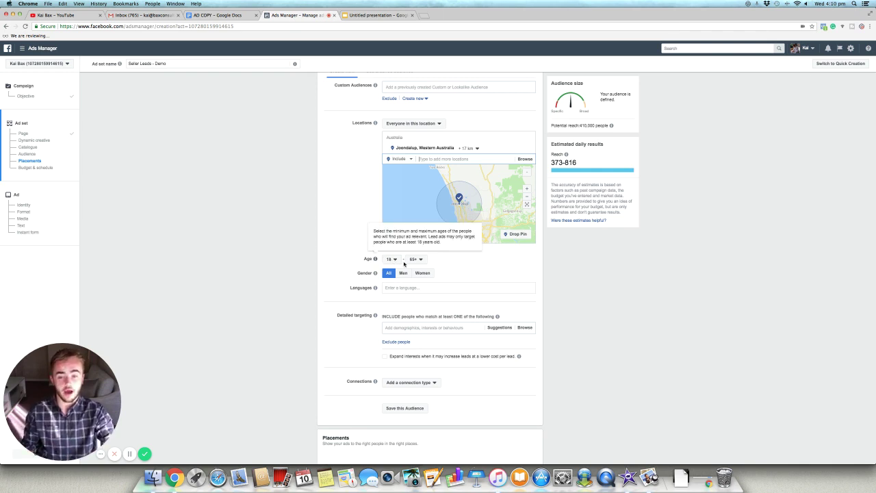
left_click(391, 259)
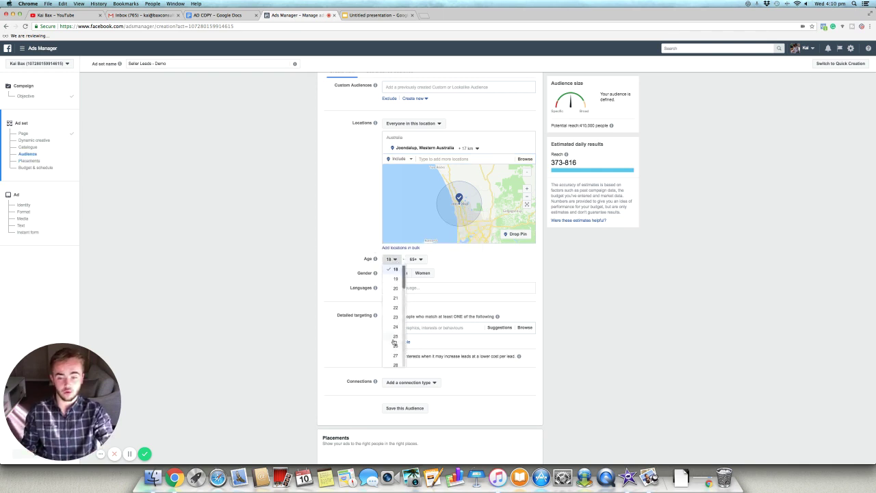
scroll(396, 328, "down", 2)
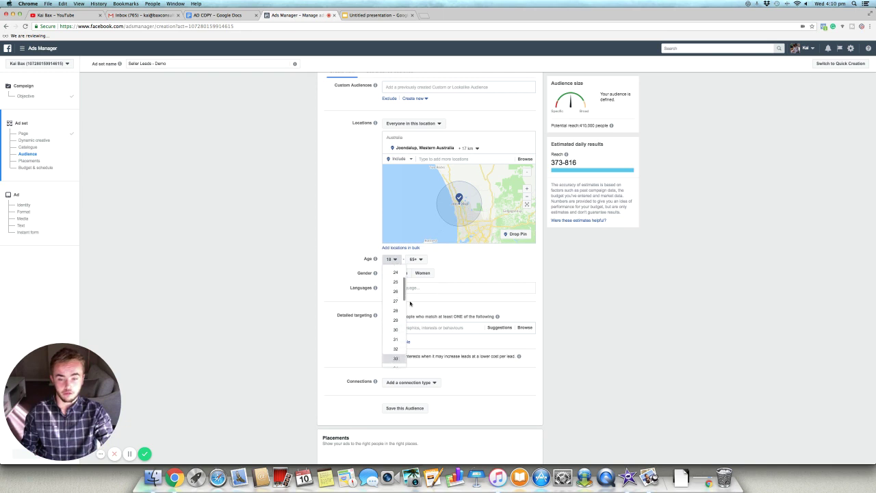
left_click(396, 360)
Set the audience's maximum age to 50.
left_click(417, 259)
scroll(420, 296, "up", 3)
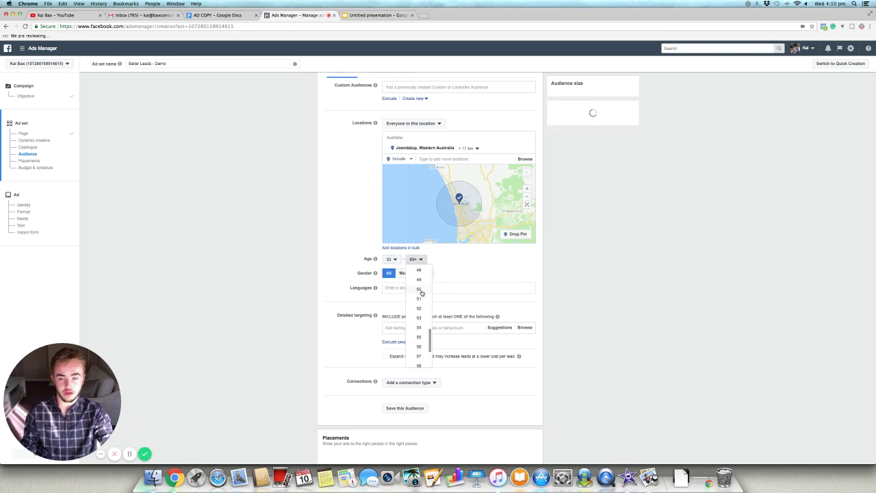
scroll(418, 286, "up", 1)
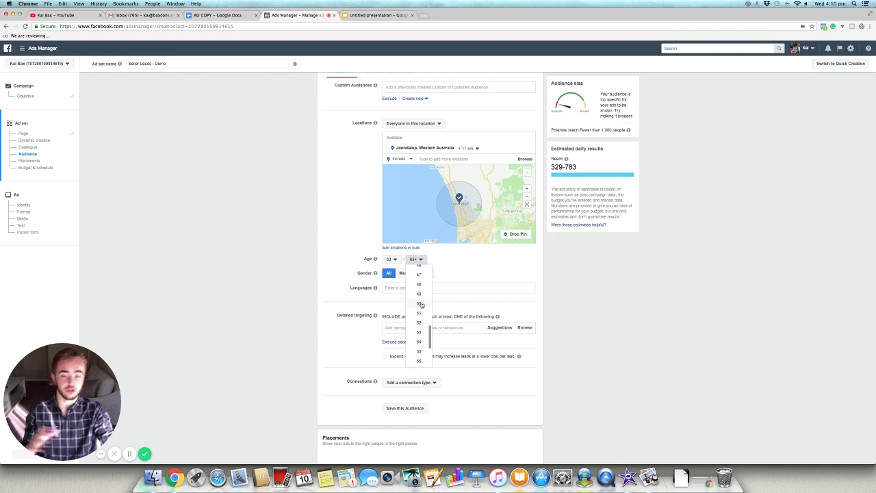
scroll(421, 304, "up", 3)
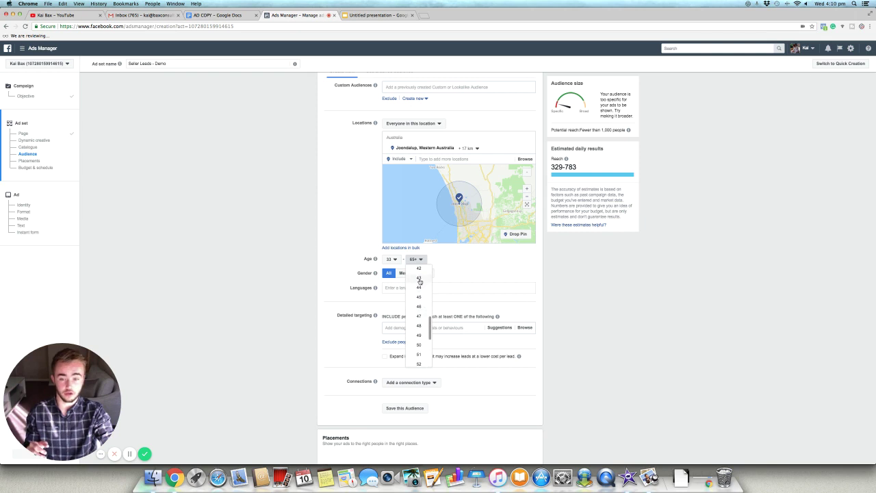
scroll(423, 284, "up", 2)
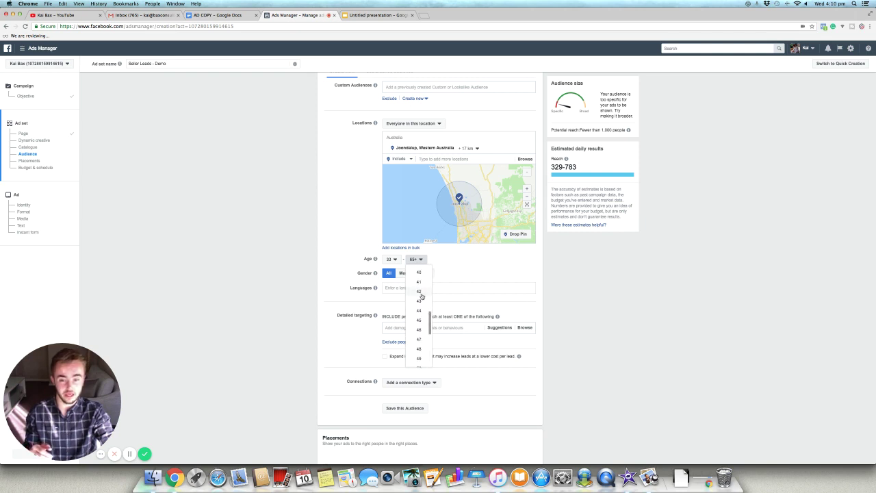
scroll(423, 312, "down", 4)
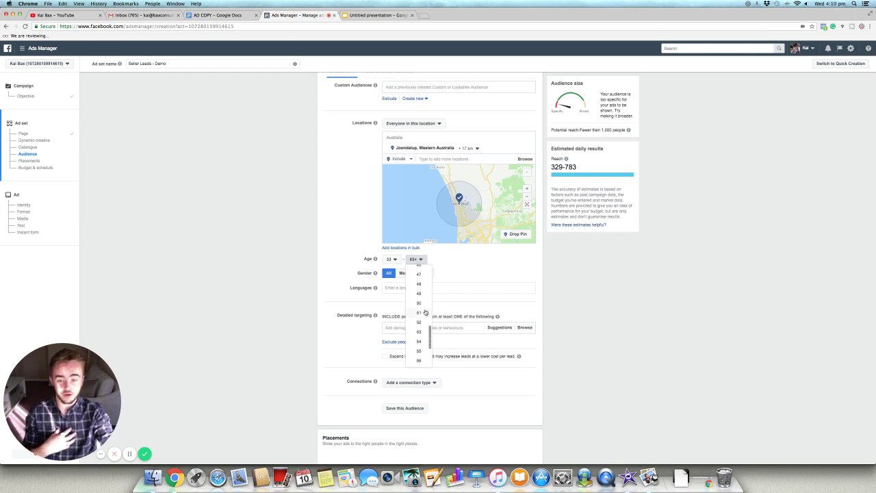
left_click(421, 302)
left_click(413, 259)
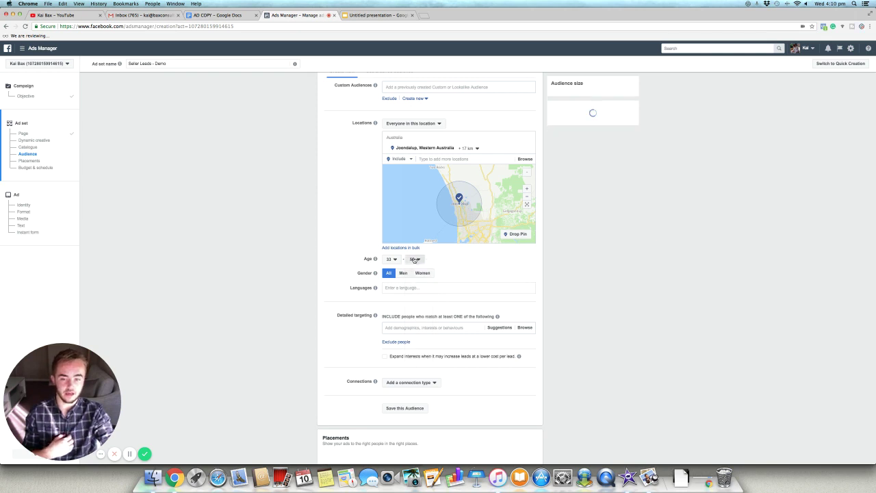
left_click(438, 265)
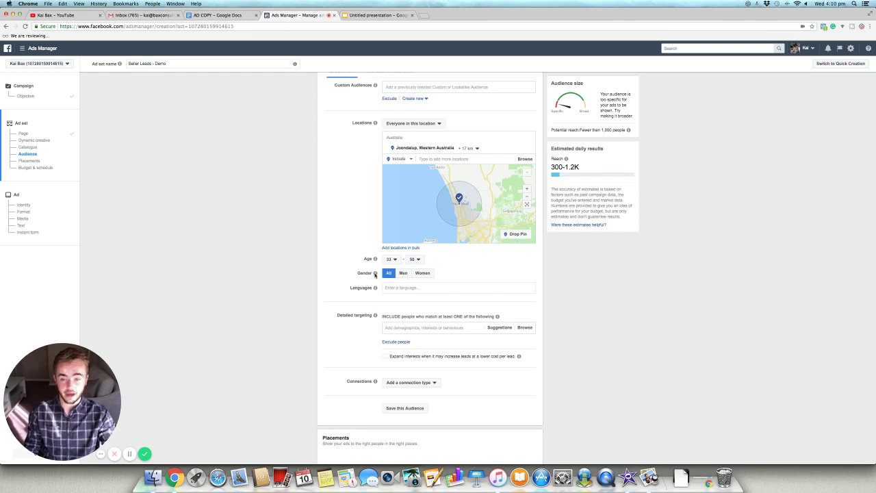
Exclude people who match the "Recently moved" life event demographic from the ad set's detailed targeting.
scroll(465, 295, "down", 2)
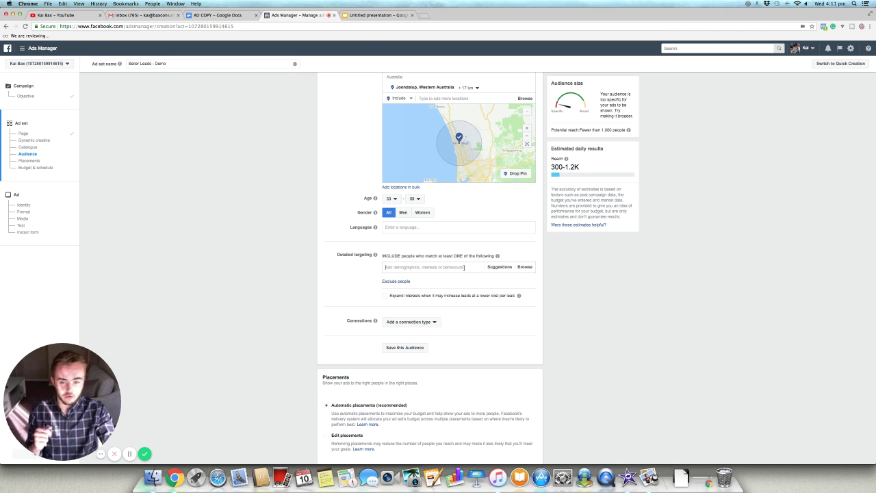
left_click(399, 280)
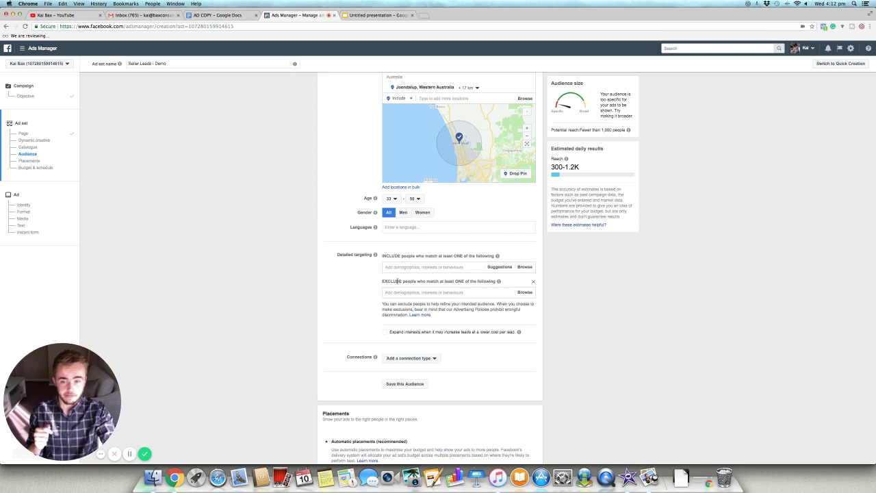
type("recently moved")
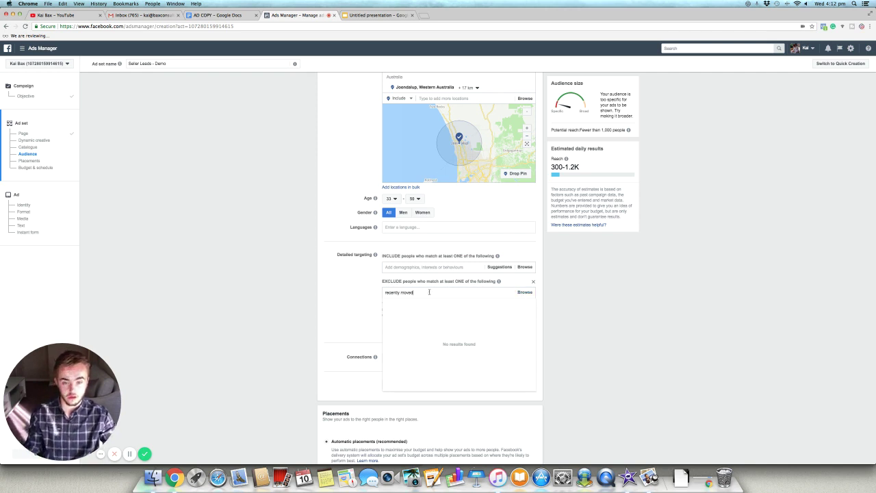
left_click_drag(429, 293, 333, 293)
key("BackSpace")
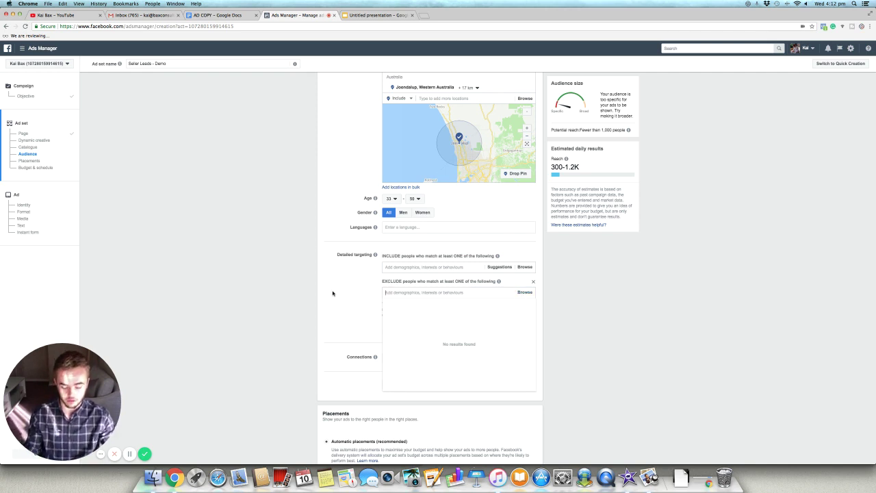
type("recebtly moved")
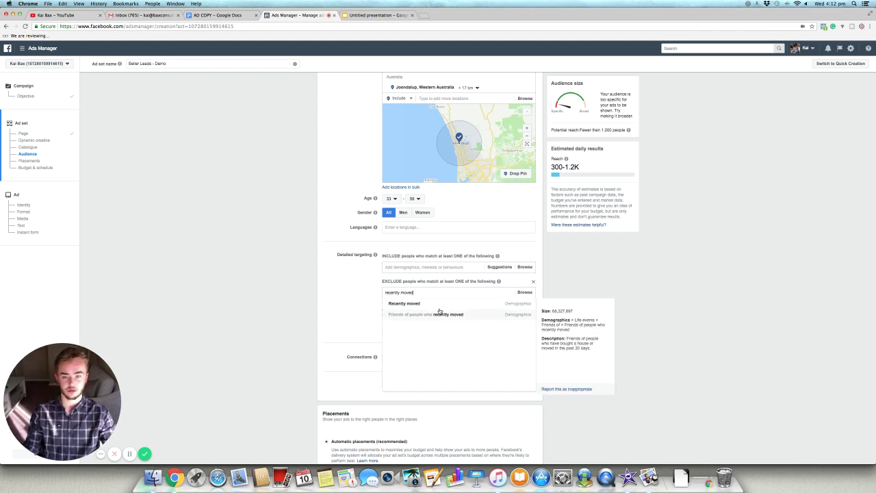
mouse_move(445, 306)
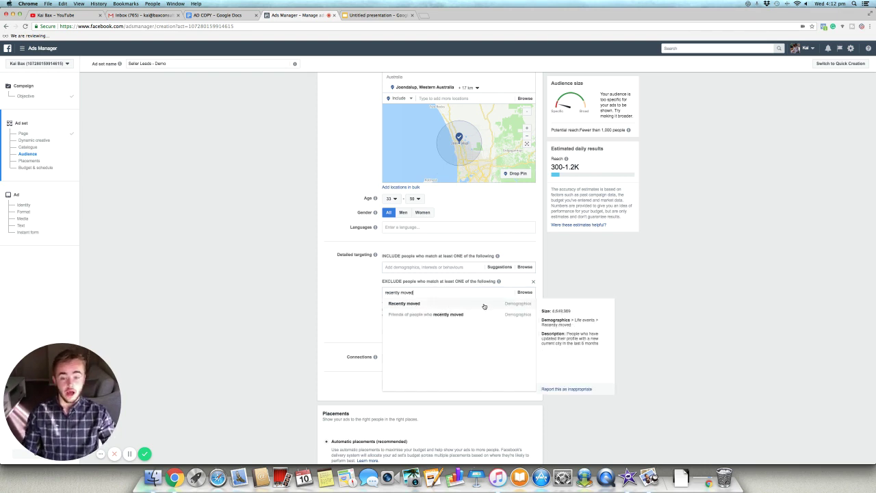
left_click(431, 304)
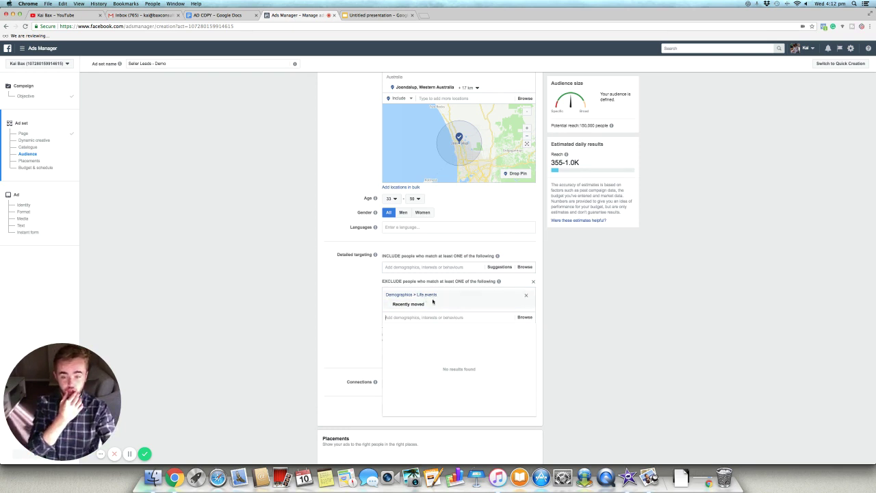
left_click(646, 295)
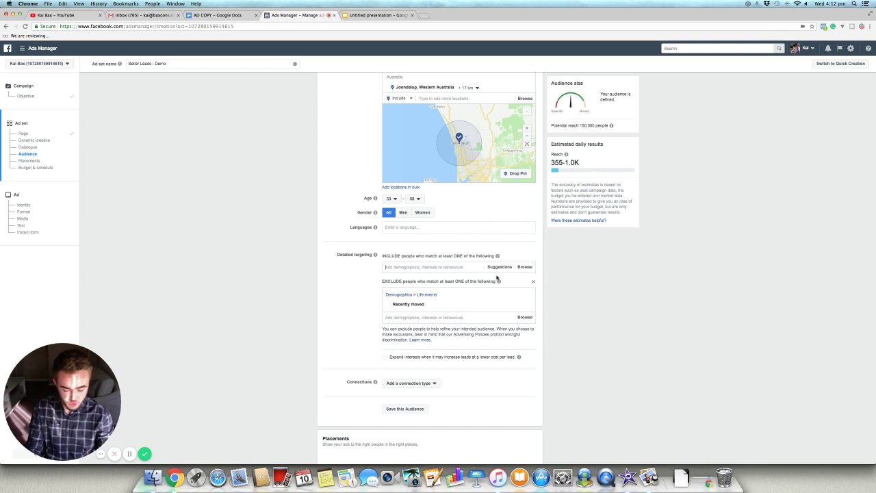
Include the Married and Engaged relationship statuses and the Just Married interest in the ad set's detailed targeting.
type("merried")
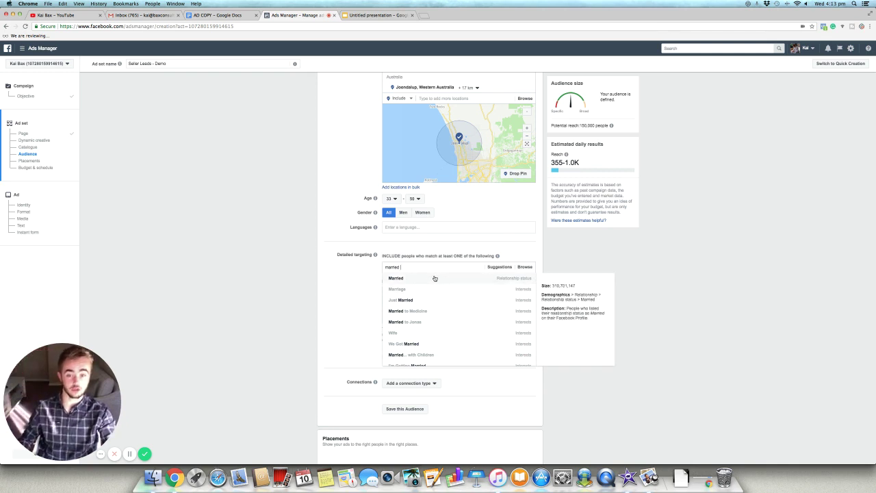
left_click(419, 279)
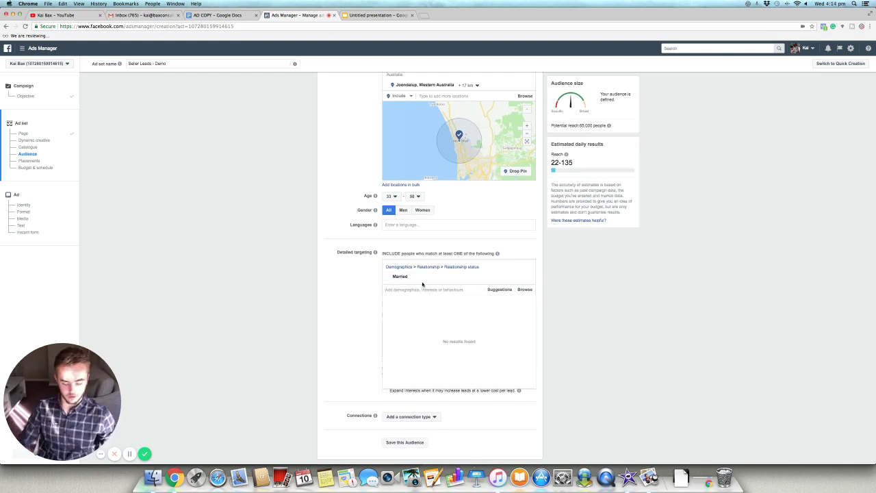
type("married")
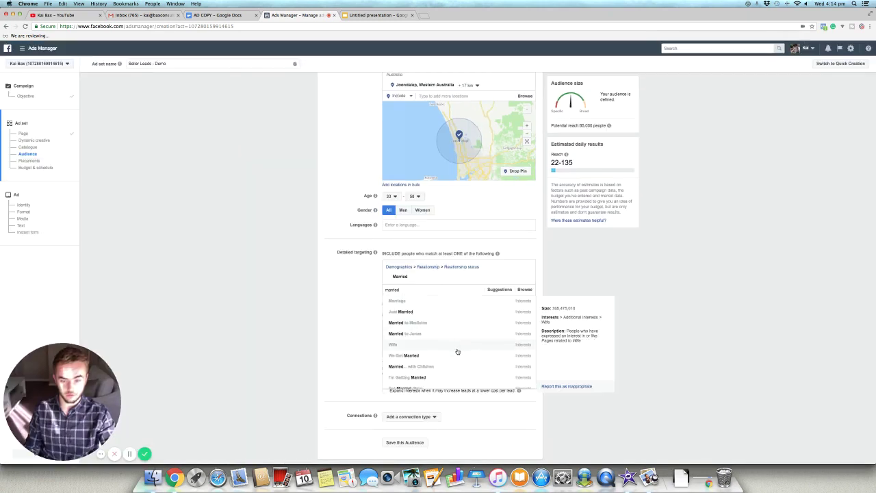
left_click(450, 312)
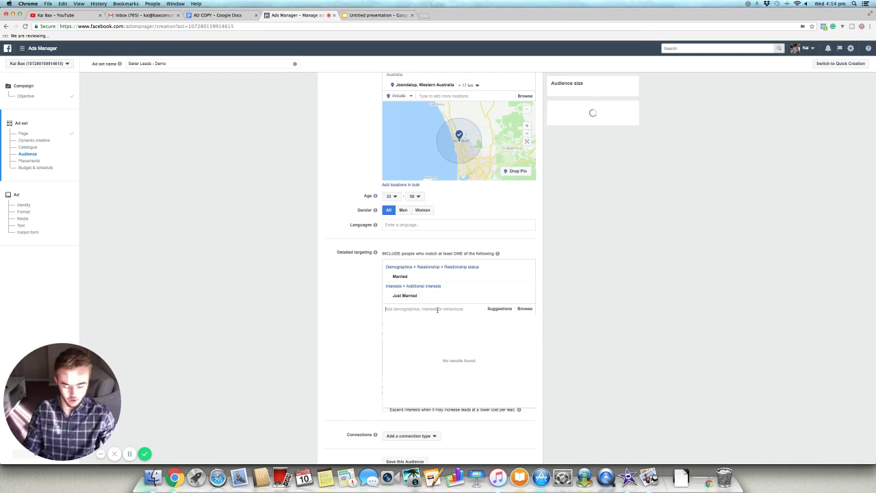
type("engaged")
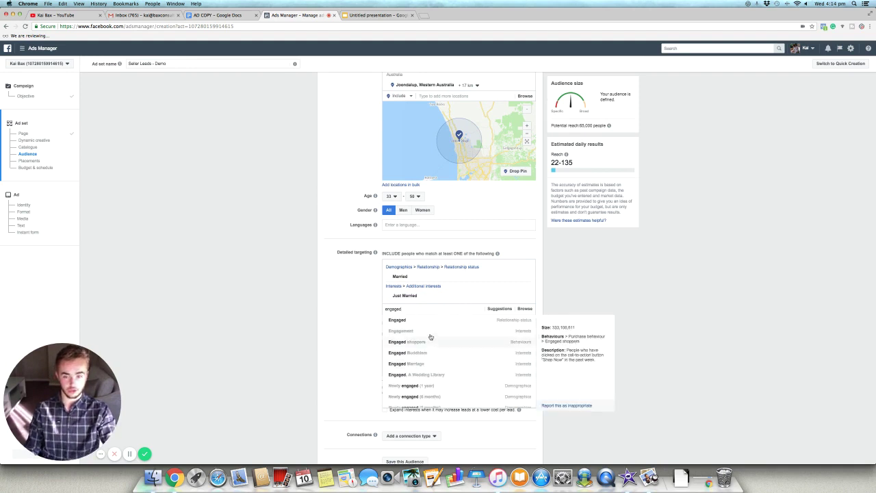
left_click(446, 323)
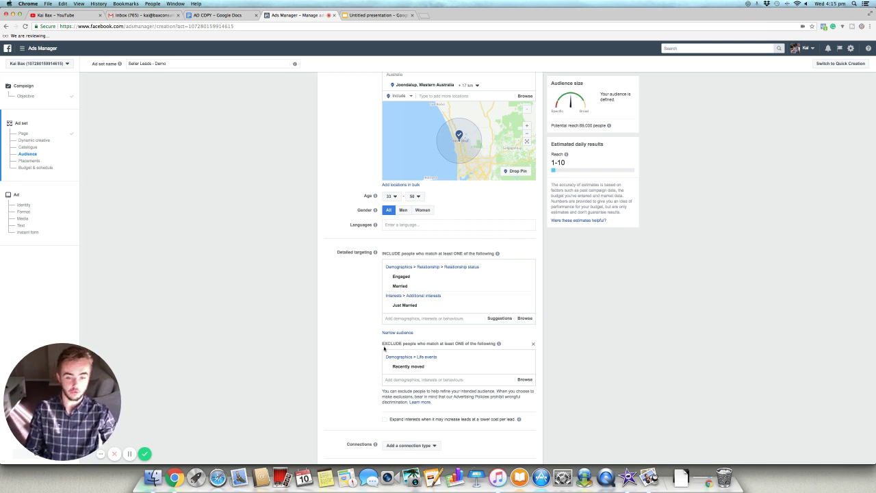
Switch to Edit placements and deselect Facebook Instant Articles, Marketplace and Stories along with all Instagram placements.
scroll(470, 331, "down", 2)
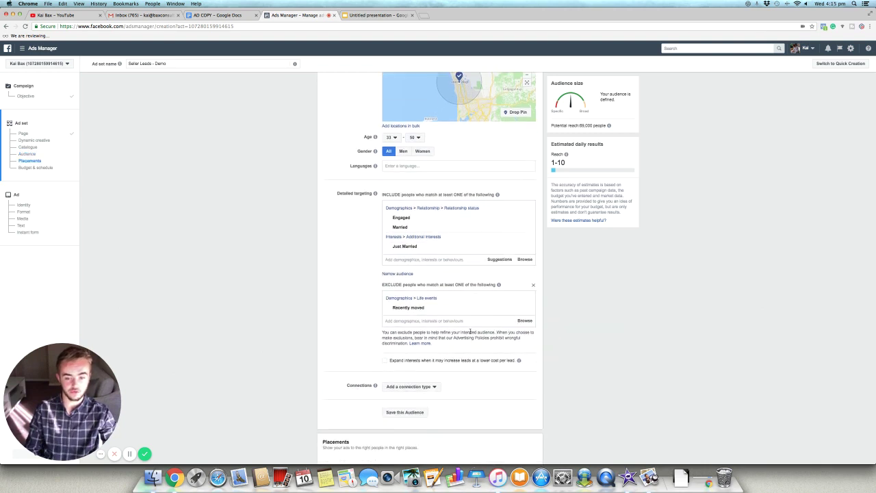
scroll(471, 345, "down", 5)
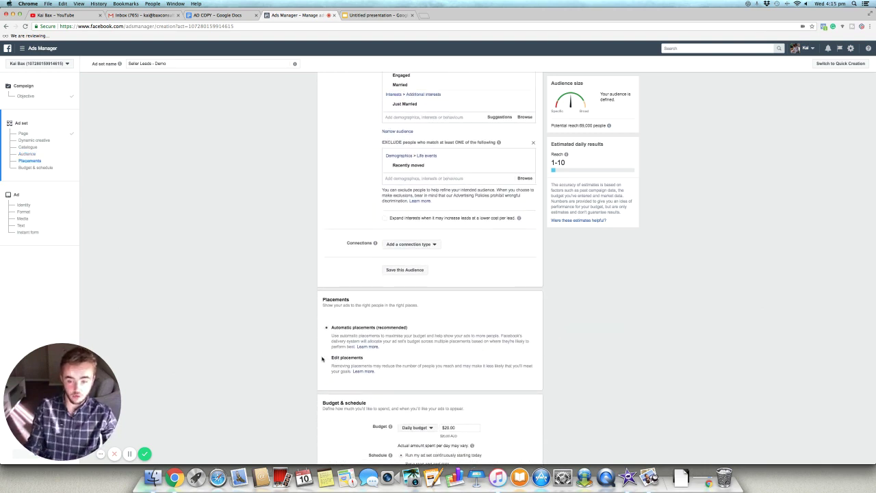
left_click(328, 360)
scroll(458, 362, "down", 2)
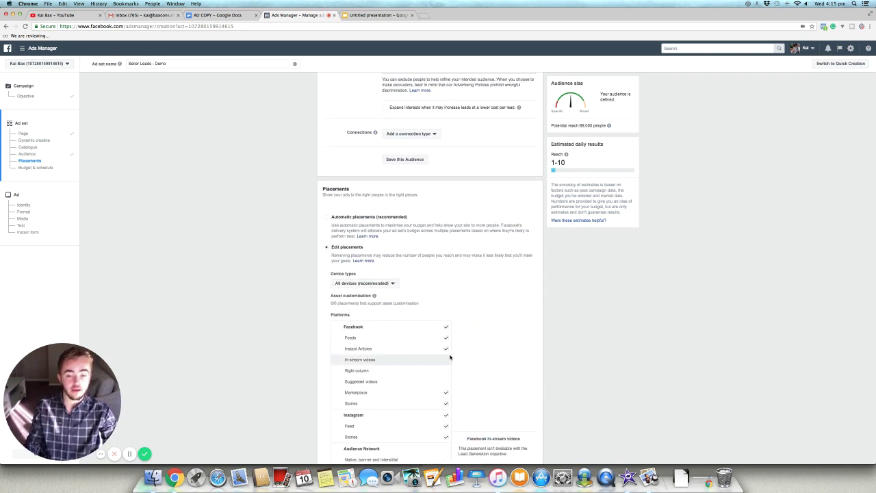
left_click(446, 349)
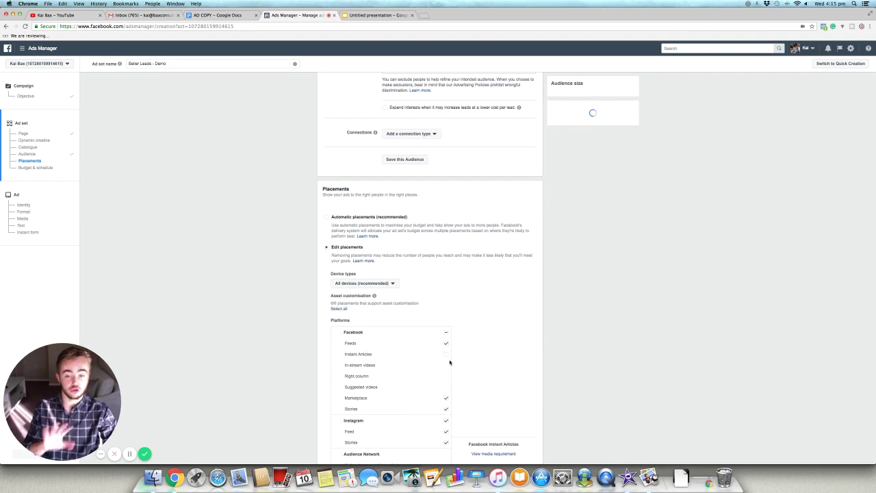
scroll(472, 375, "down", 2)
left_click(447, 347)
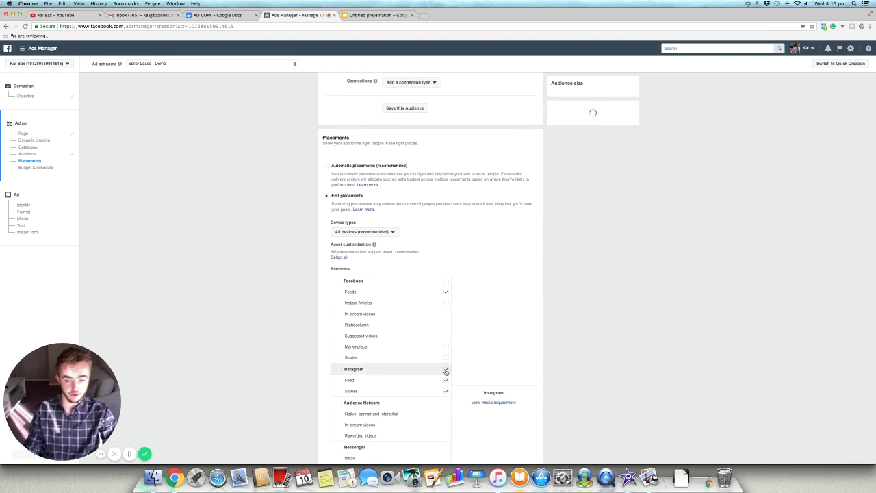
left_click(447, 369)
scroll(451, 364, "down", 2)
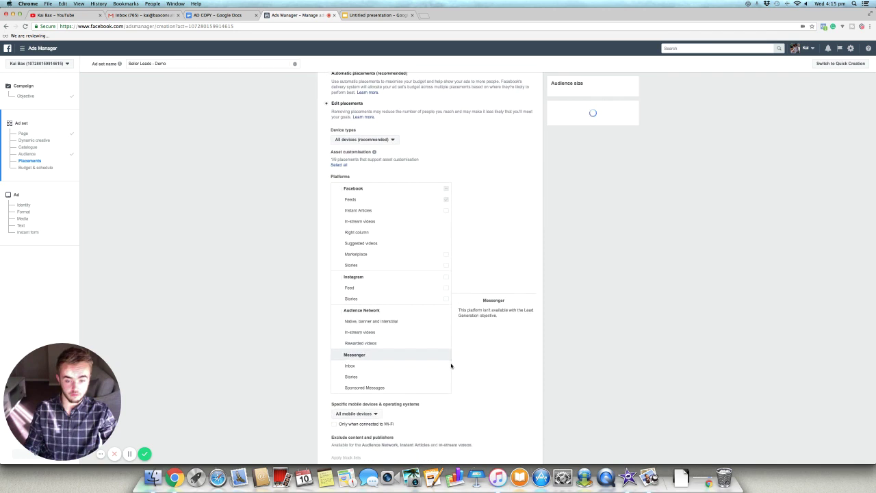
Try adding Facebook Stories and all Instagram placements, and remove them again.
left_click(439, 198)
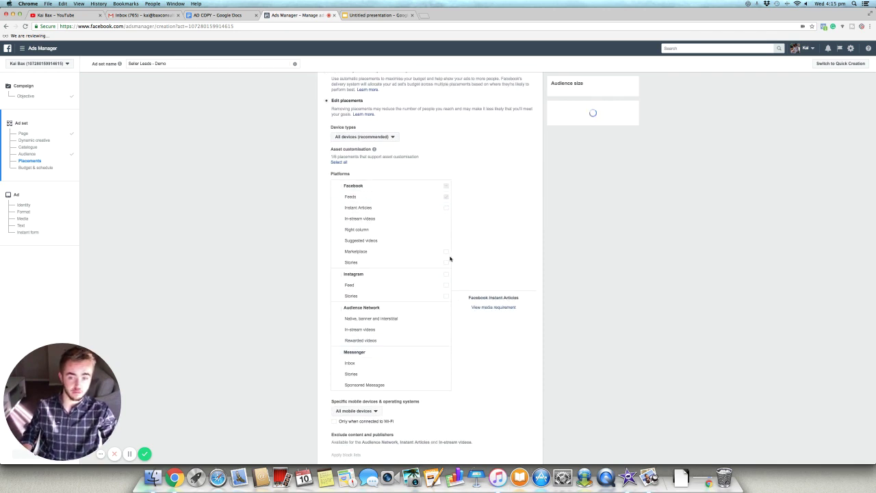
left_click(446, 263)
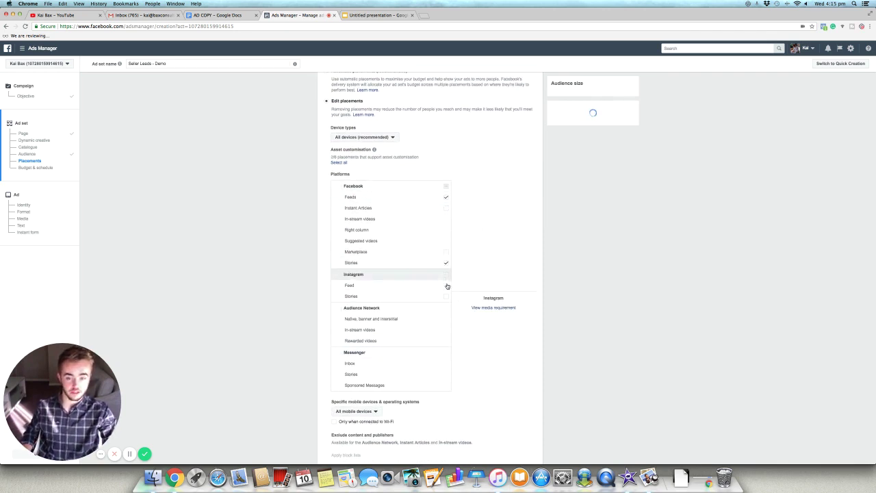
left_click(446, 277)
left_click(447, 265)
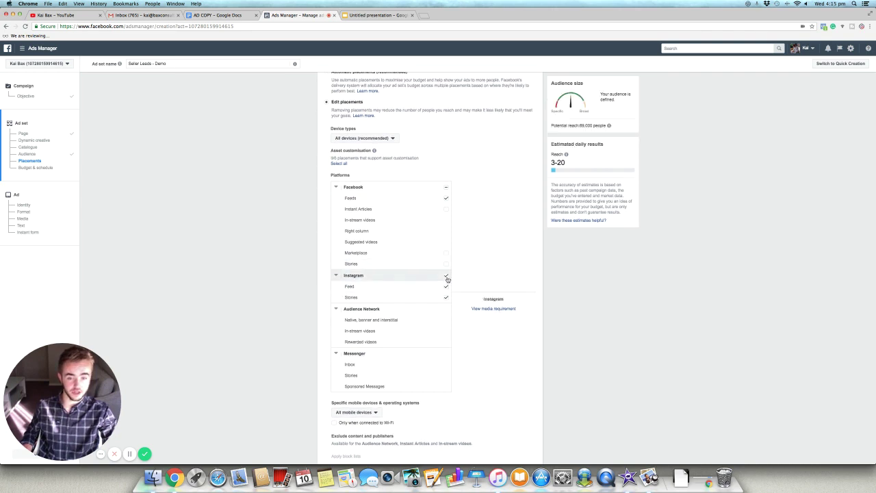
left_click(448, 277)
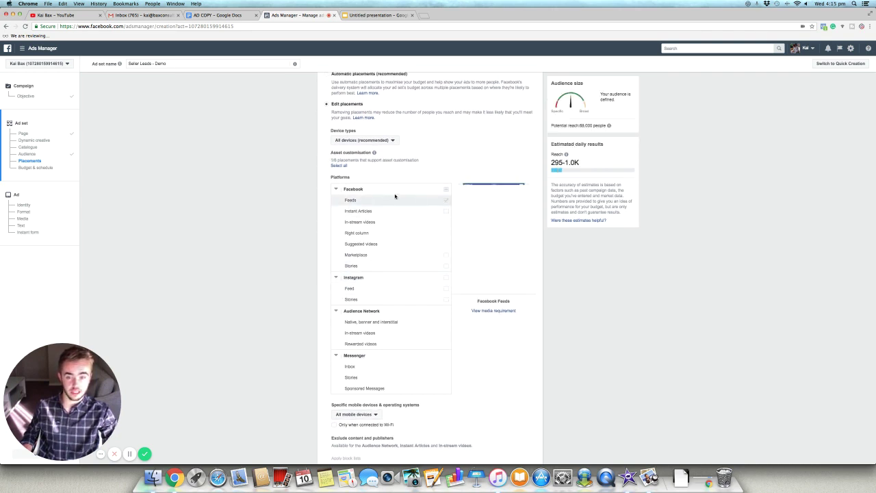
Set the ad set's daily budget to $10.00 and continue to the ad setup.
scroll(540, 326, "down", 1)
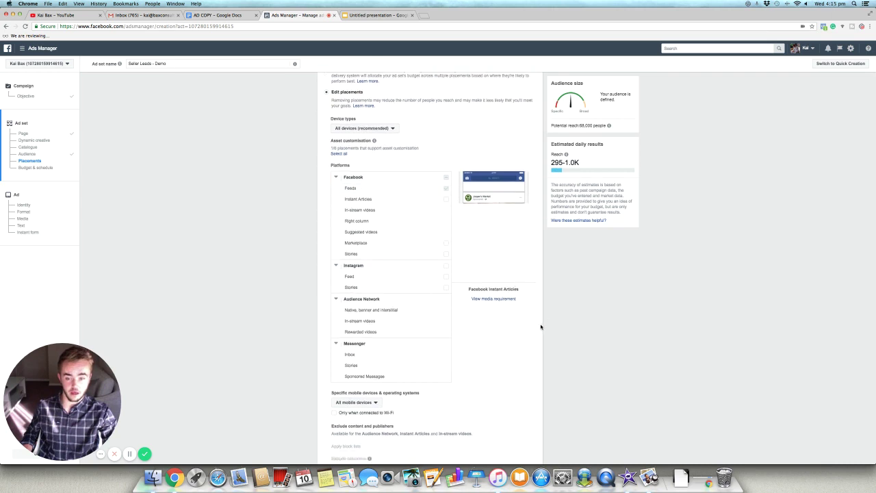
scroll(541, 327, "down", 8)
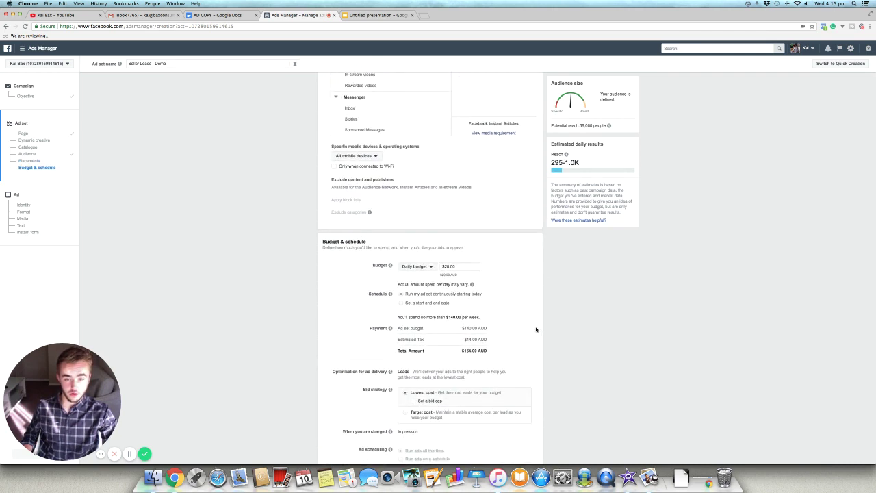
scroll(537, 329, "down", 3)
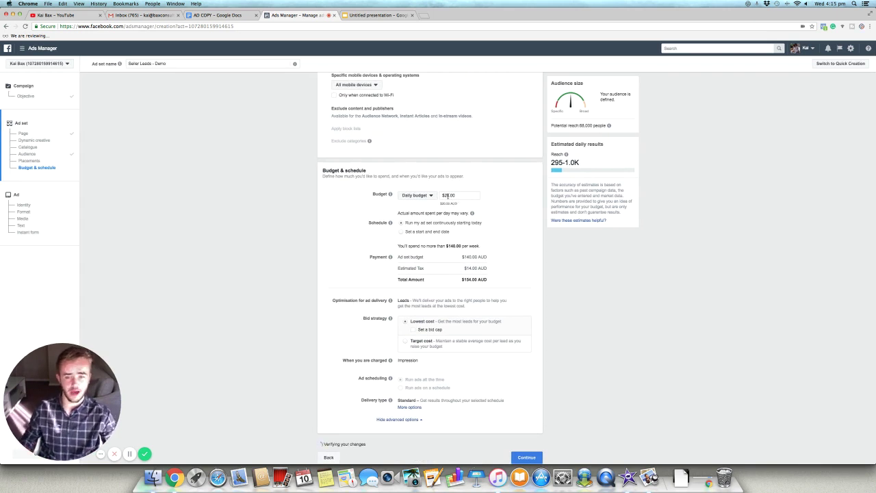
left_click(448, 195)
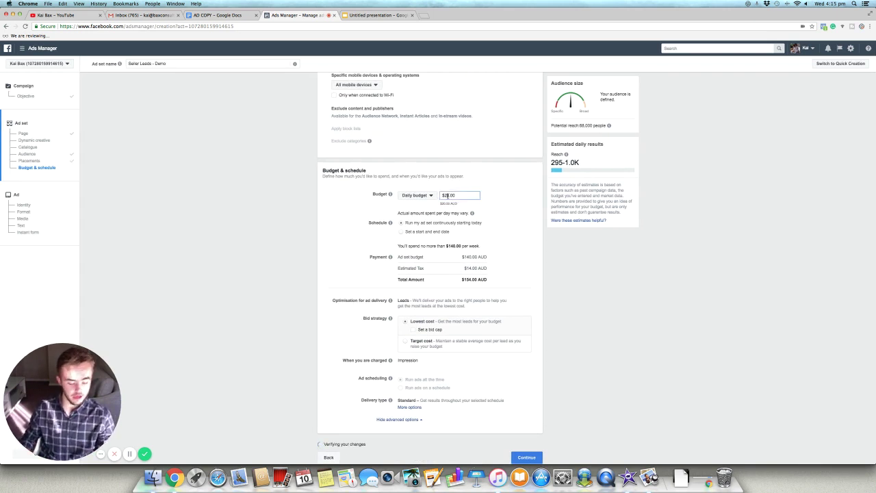
key("BackSpace")
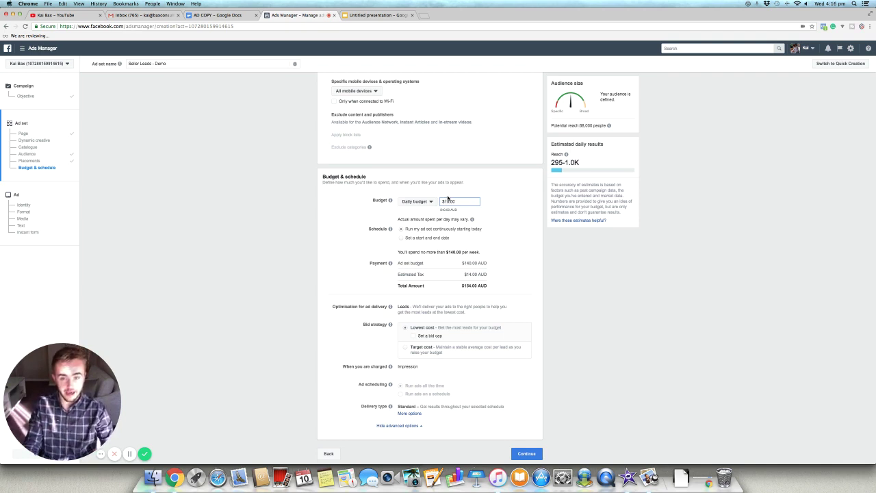
left_click(597, 306)
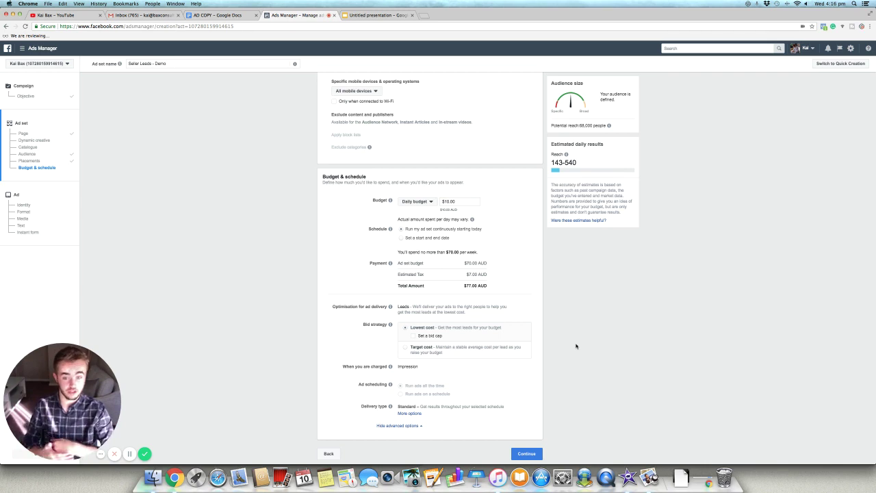
left_click(521, 453)
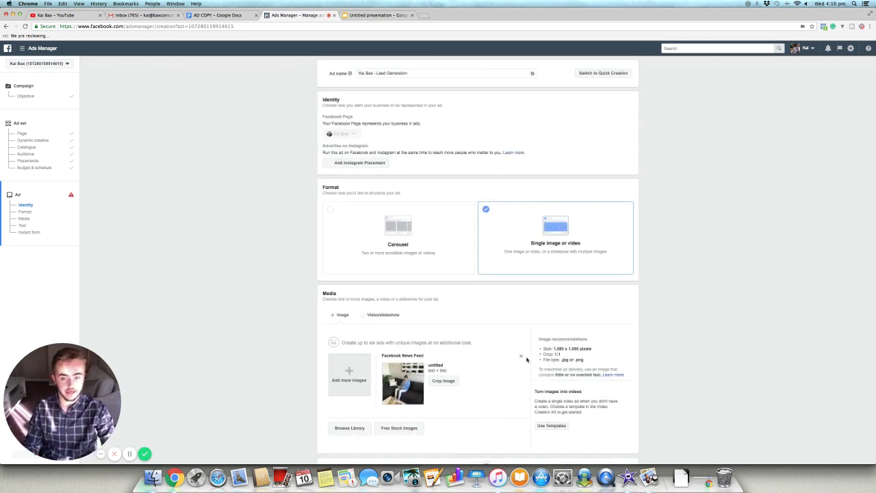
Remove the preselected image from the ad's media and name the ad "Seller Leads - Demo".
left_click(520, 358)
scroll(426, 328, "down", 1)
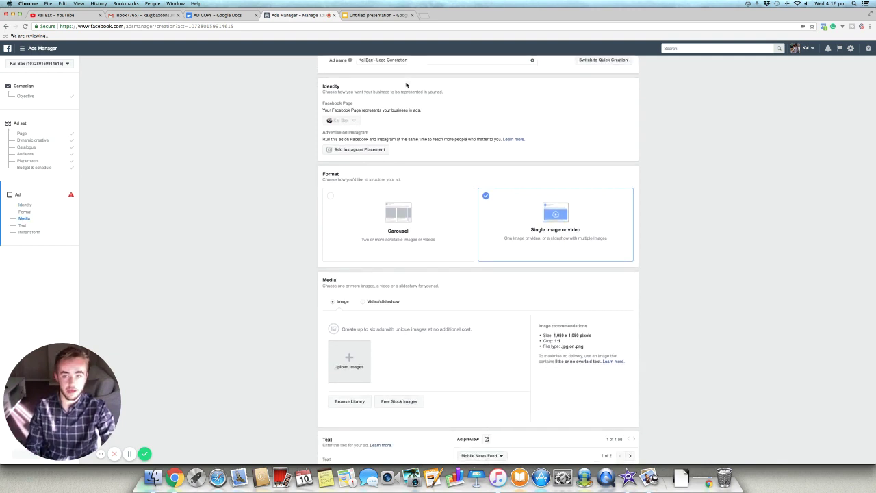
scroll(411, 81, "up", 1)
left_click_drag(414, 73, 334, 73)
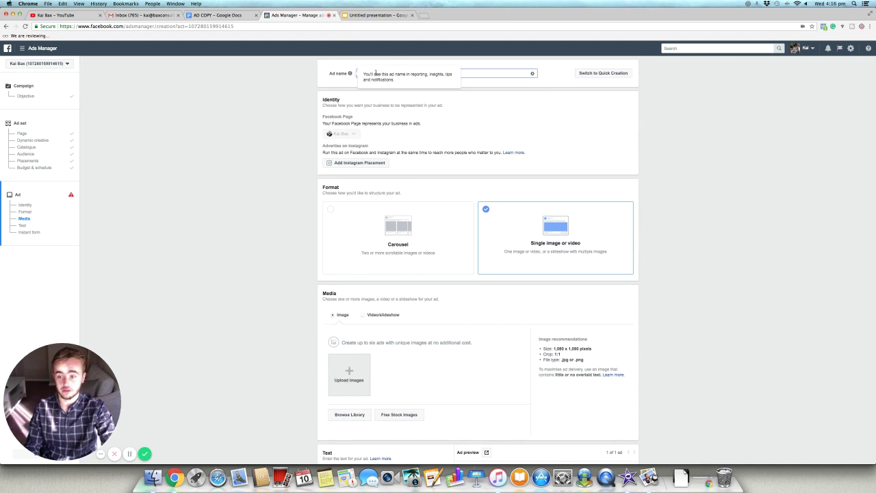
left_click_drag(409, 73, 359, 75)
type("Seller Leads - Demo")
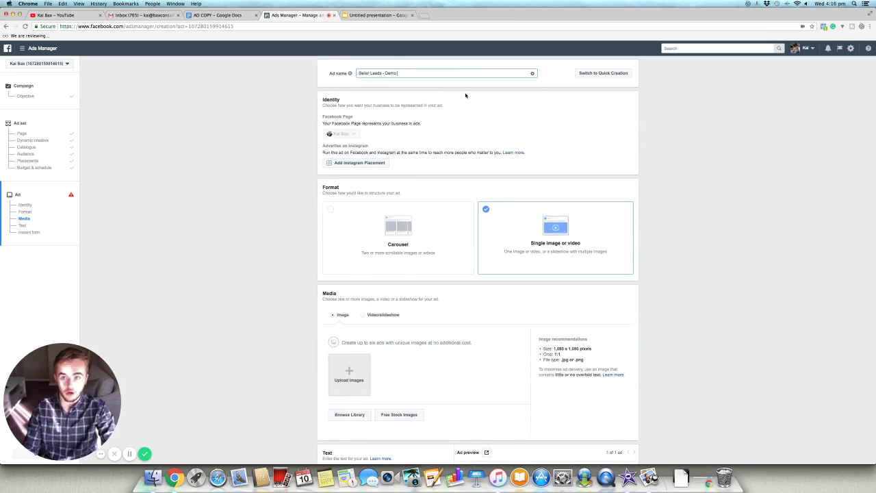
left_click(538, 130)
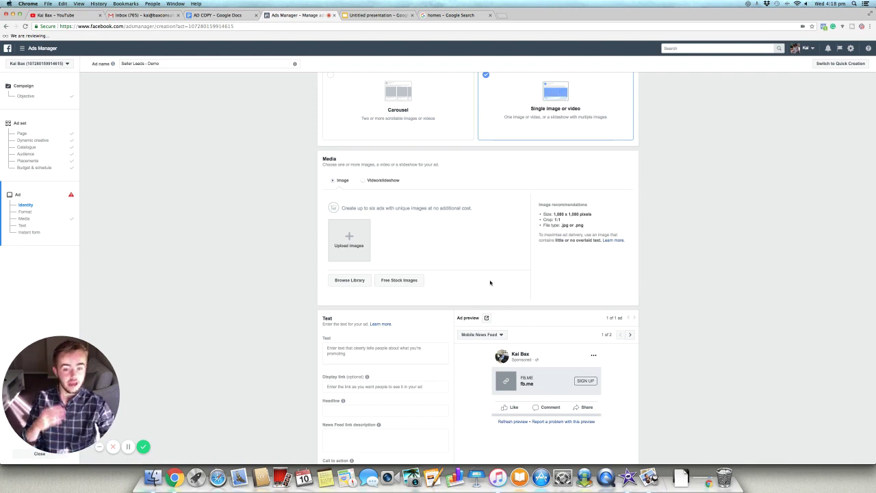
Switch to the Google search for homes and show its image results.
scroll(461, 278, "down", 1)
scroll(462, 277, "up", 2)
scroll(462, 277, "up", 1)
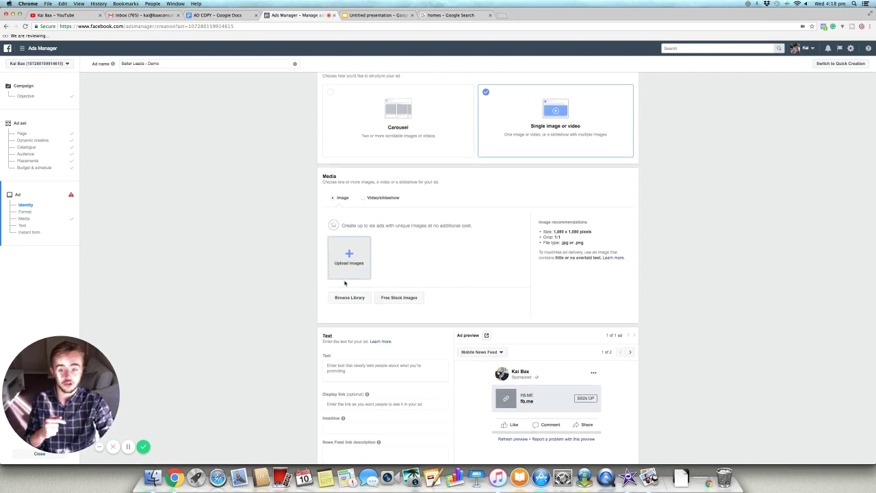
left_click(455, 15)
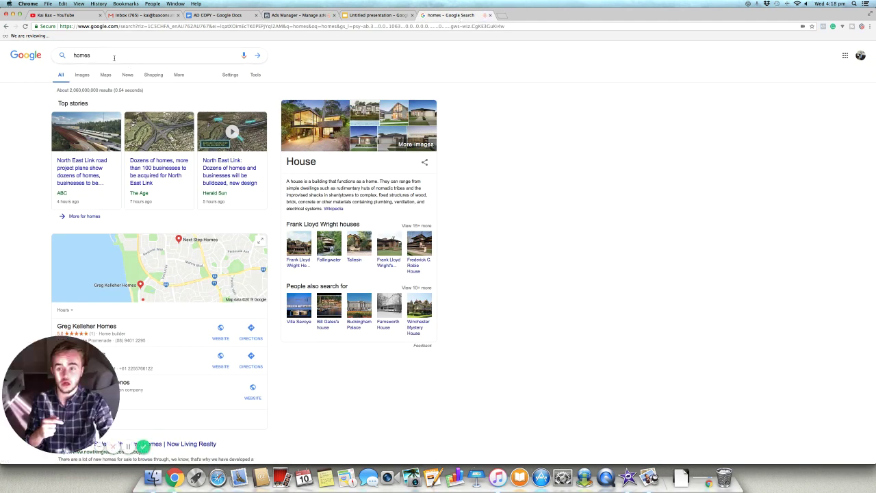
left_click(84, 75)
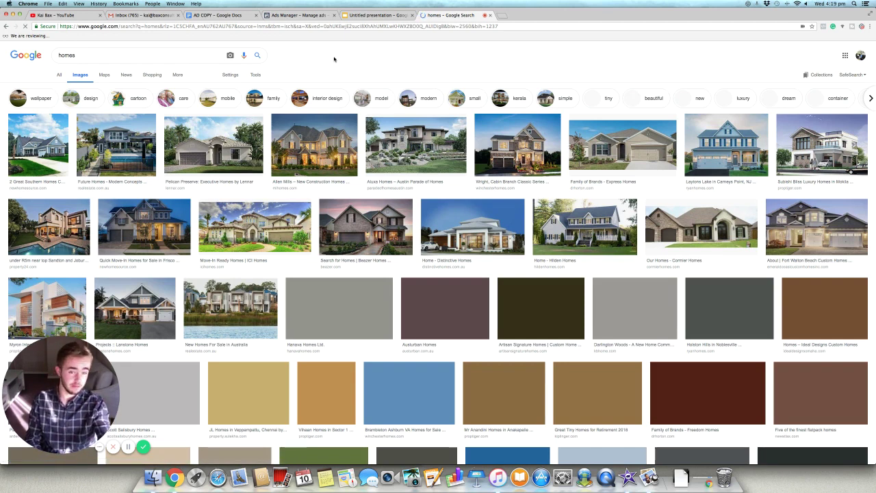
Preview the Distinctive Homes house picture and compare it with the surrounding image results.
left_click(449, 244)
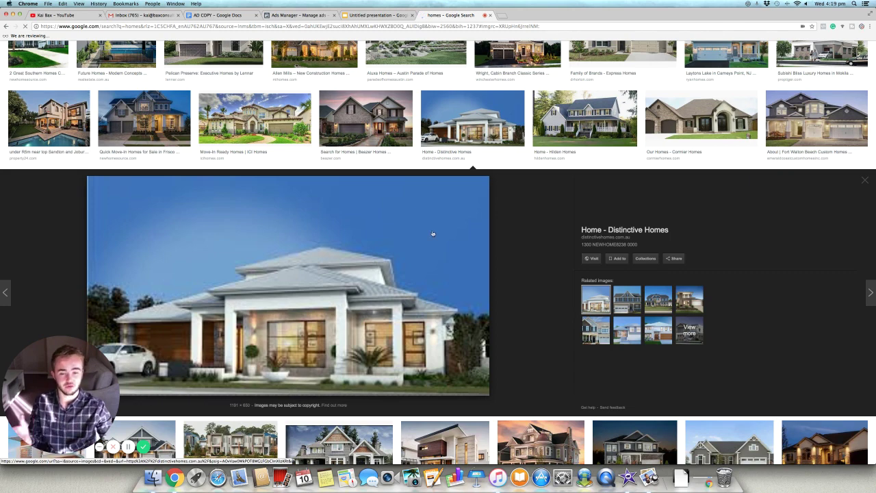
scroll(392, 252, "down", 2)
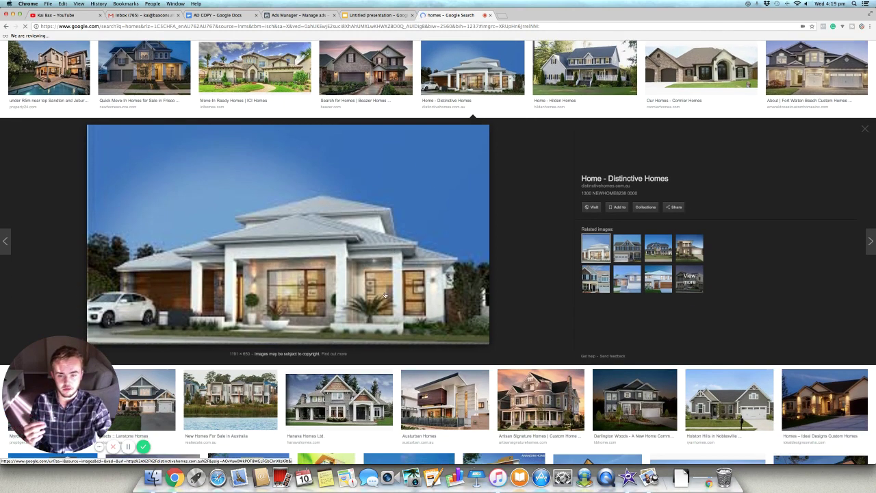
scroll(376, 280, "down", 2)
scroll(376, 281, "down", 2)
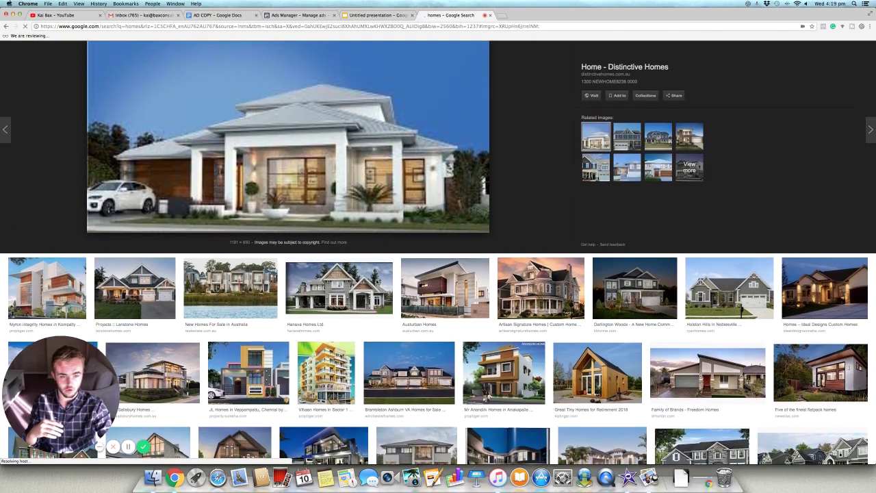
scroll(379, 287, "up", 4)
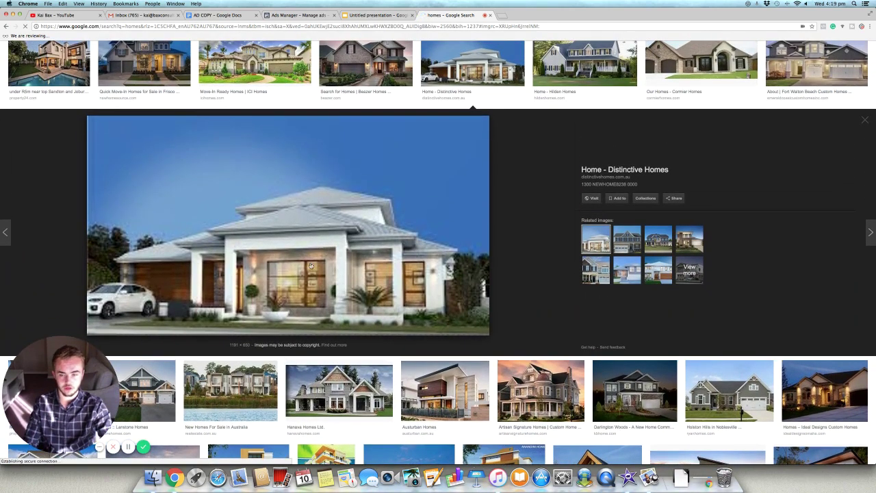
scroll(309, 277, "down", 3)
scroll(308, 294, "up", 8)
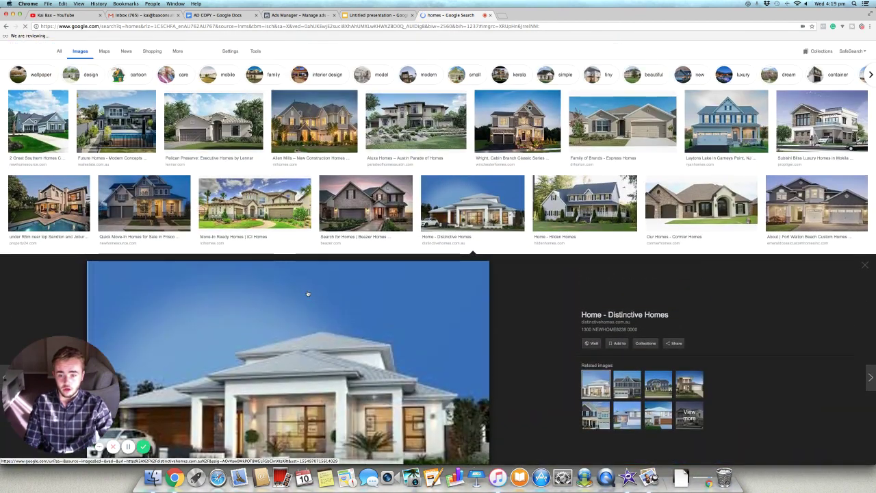
scroll(308, 294, "up", 1)
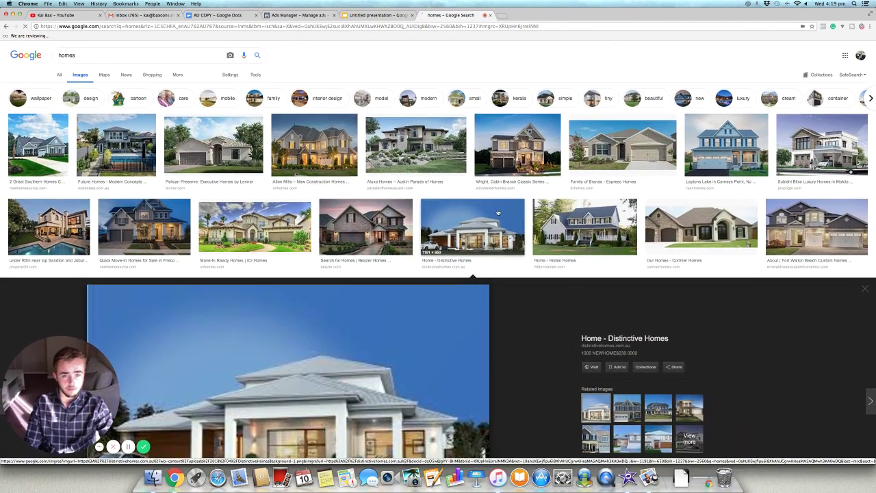
Preview the Express Homes picture and look through further image results for a suitable house photo.
left_click(622, 147)
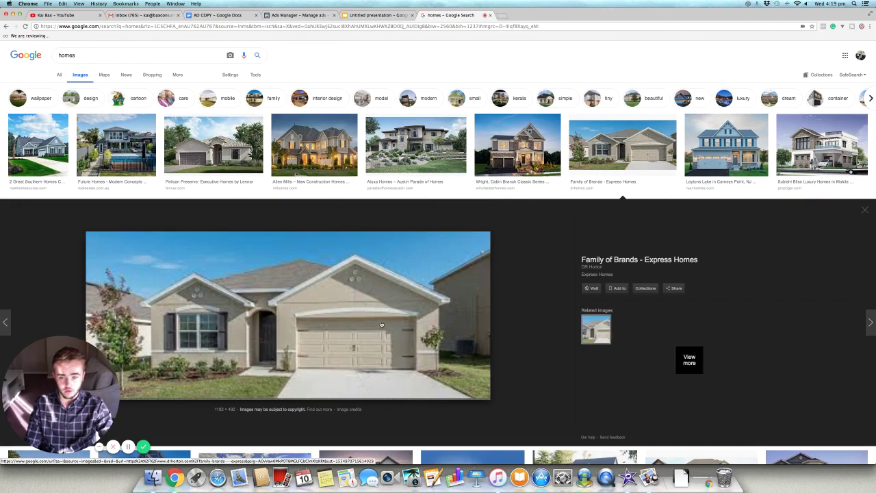
scroll(377, 327, "down", 1)
scroll(377, 326, "down", 3)
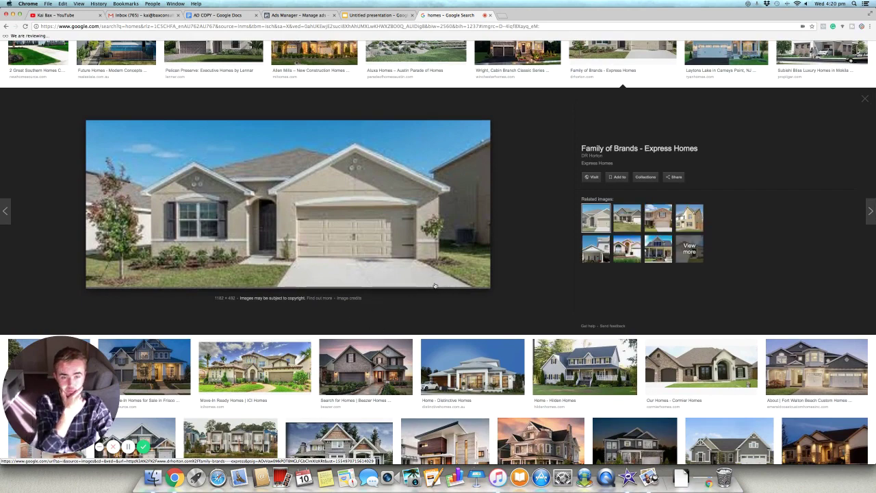
scroll(440, 285, "down", 7)
scroll(435, 285, "down", 2)
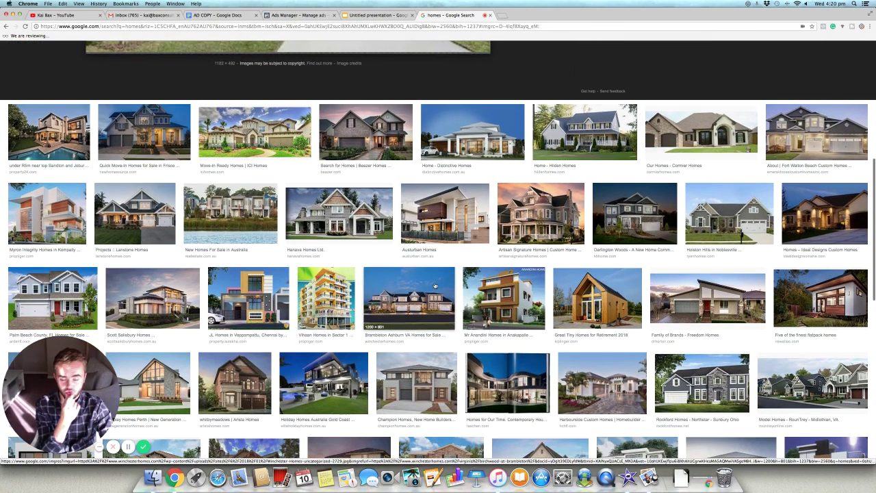
scroll(434, 286, "down", 1)
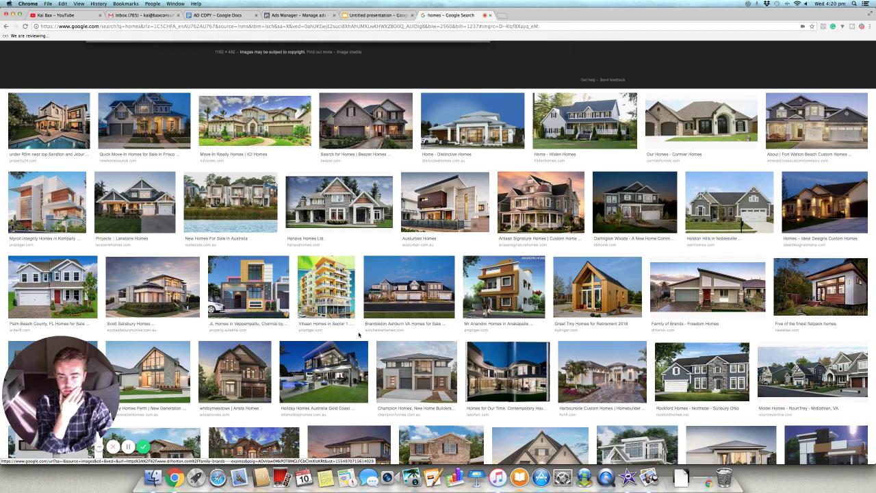
scroll(364, 328, "down", 2)
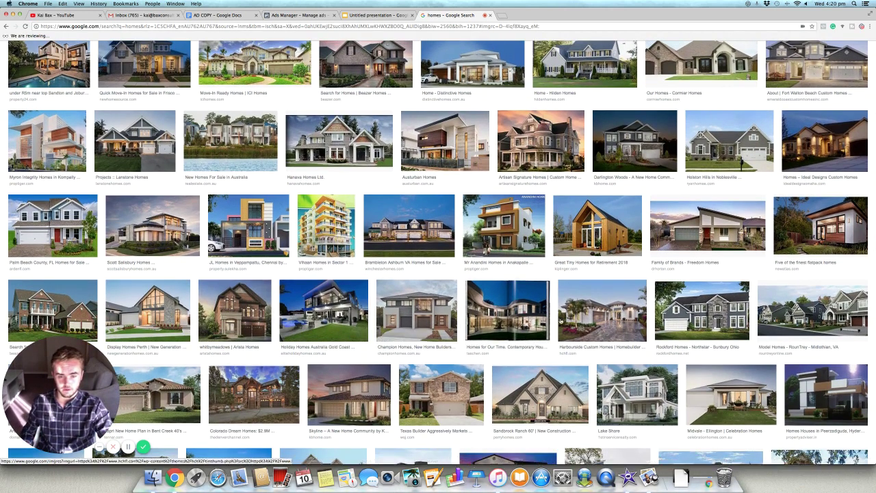
scroll(362, 316, "up", 1)
scroll(364, 316, "down", 3)
scroll(364, 316, "up", 12)
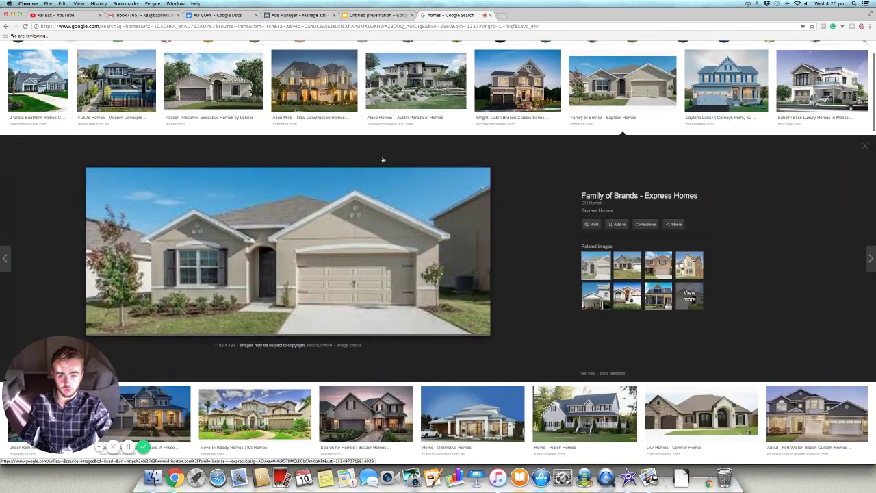
scroll(328, 158, "up", 2)
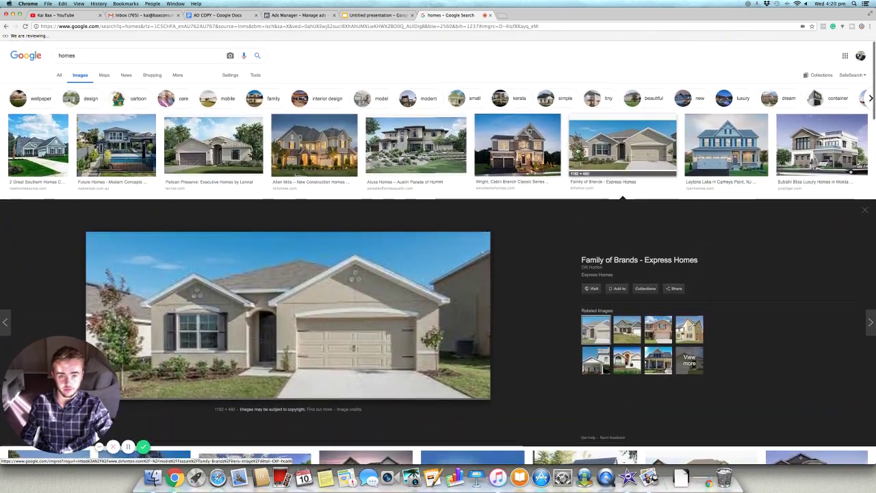
Reopen the preview of the white Distinctive Homes house, returning to it from the source website.
scroll(328, 158, "down", 3)
left_click(445, 370)
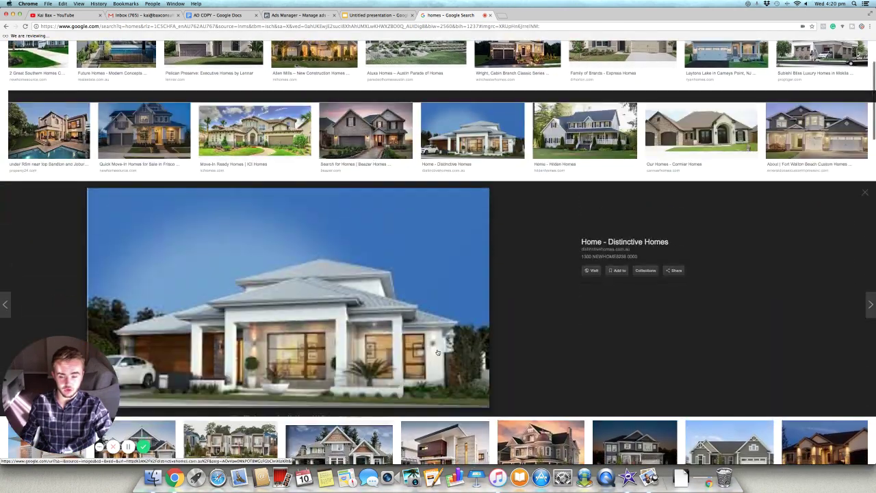
left_click(304, 311)
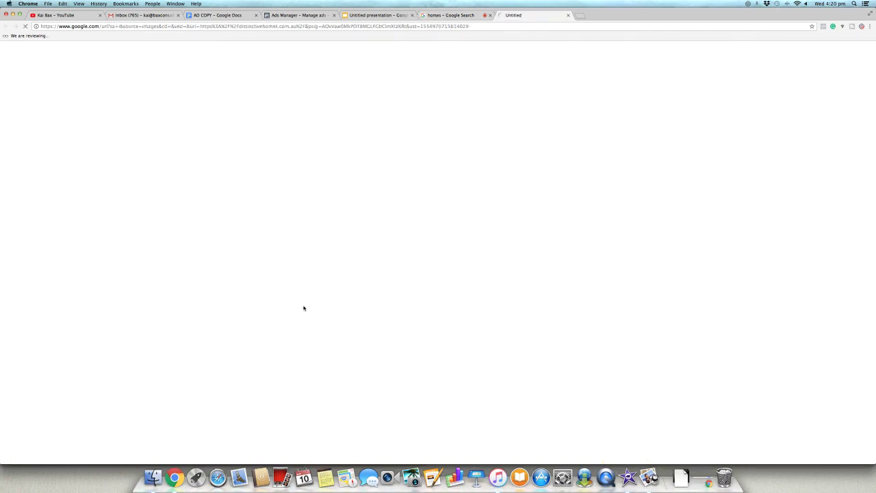
left_click(451, 16)
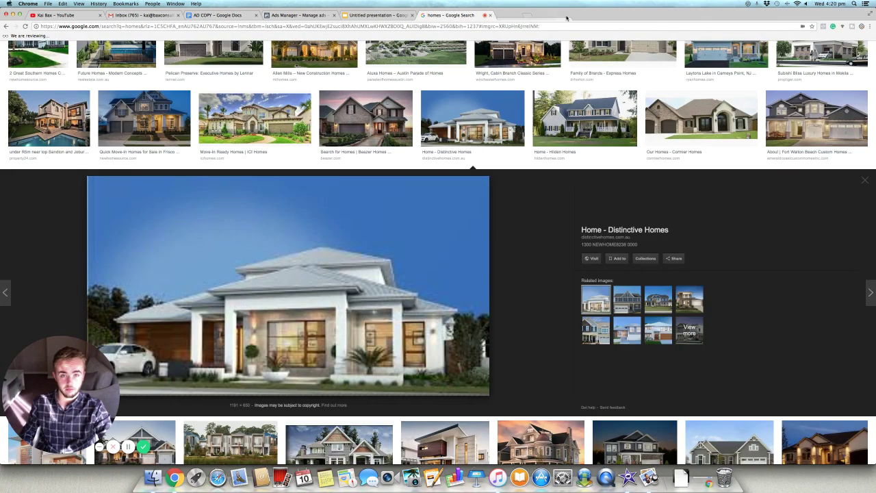
Save the previewed Distinctive Homes picture to the Downloads folder as a JPEG image named 1111111.
right_click(276, 352)
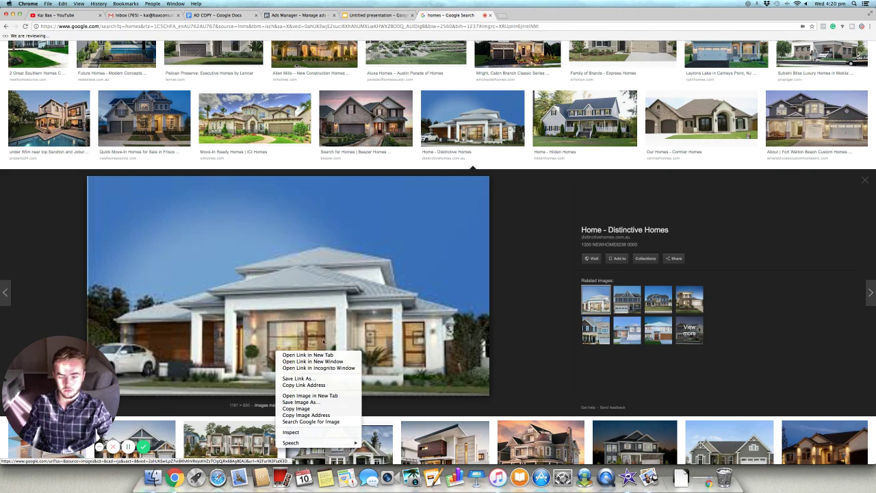
left_click(324, 403)
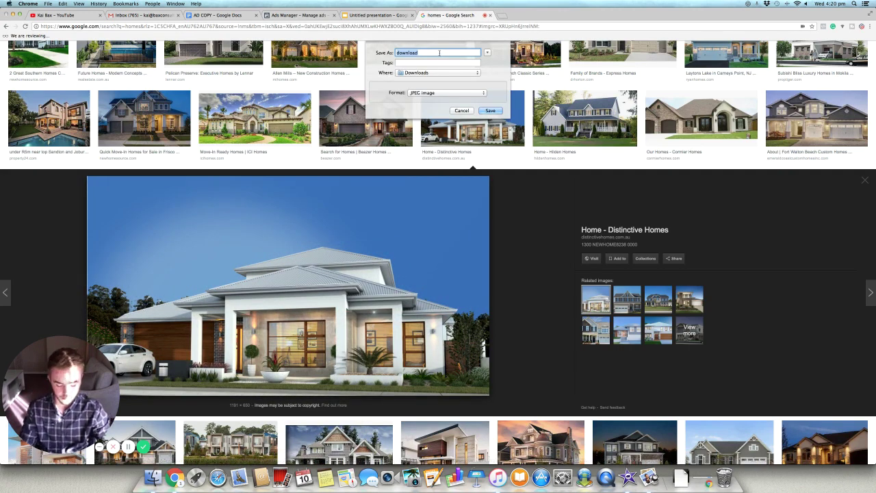
type("1")
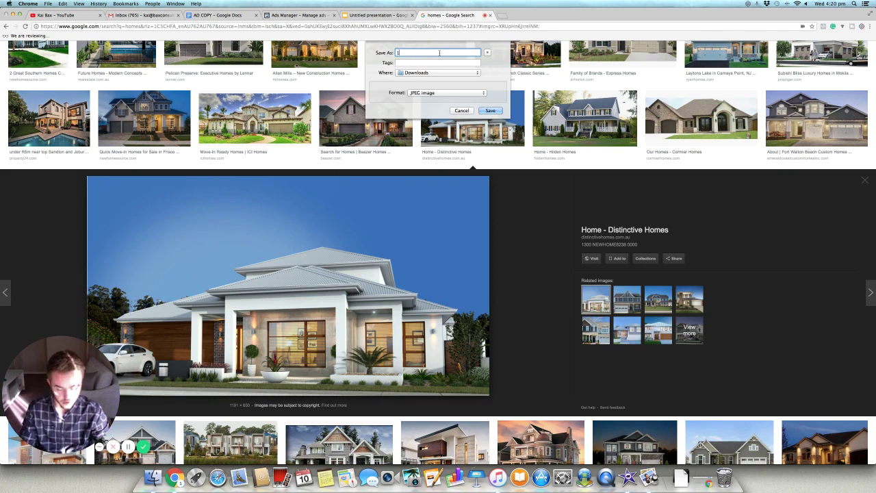
type("111111")
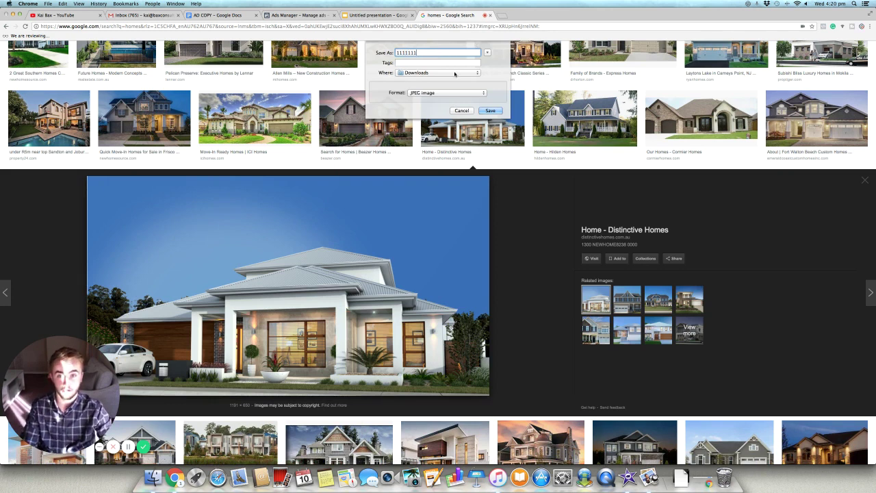
left_click(457, 73)
left_click(460, 73)
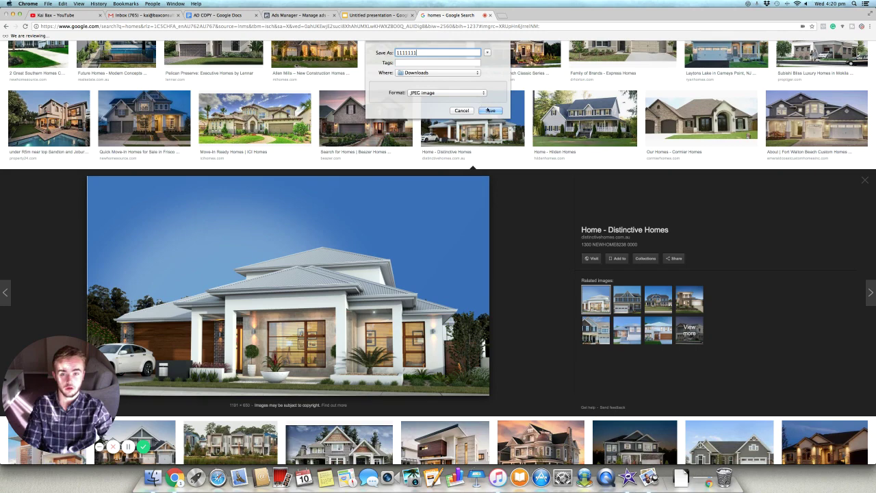
left_click(489, 111)
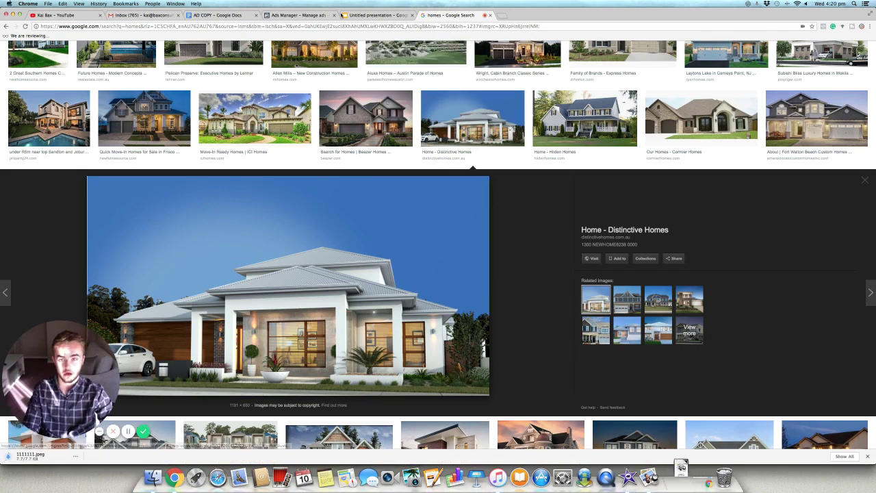
Switch to Ads Manager and upload 1111111.jpeg from the Downloads folder as the ad's image.
left_click(299, 15)
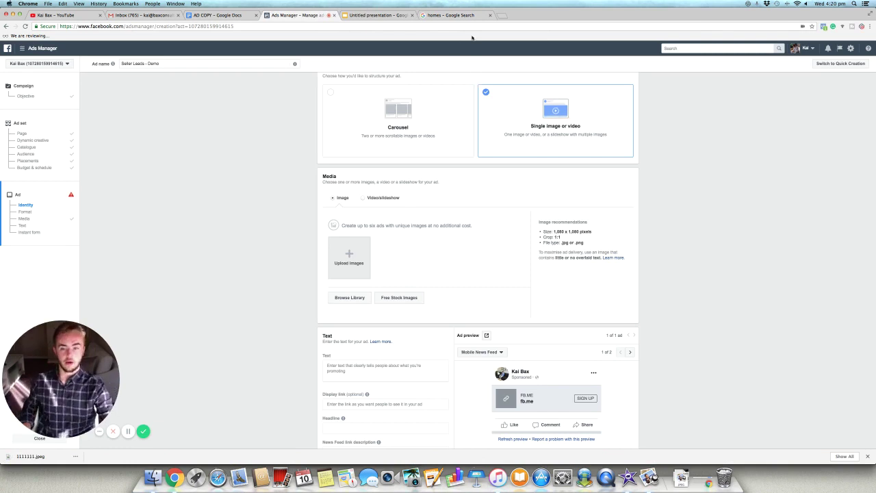
left_click(338, 268)
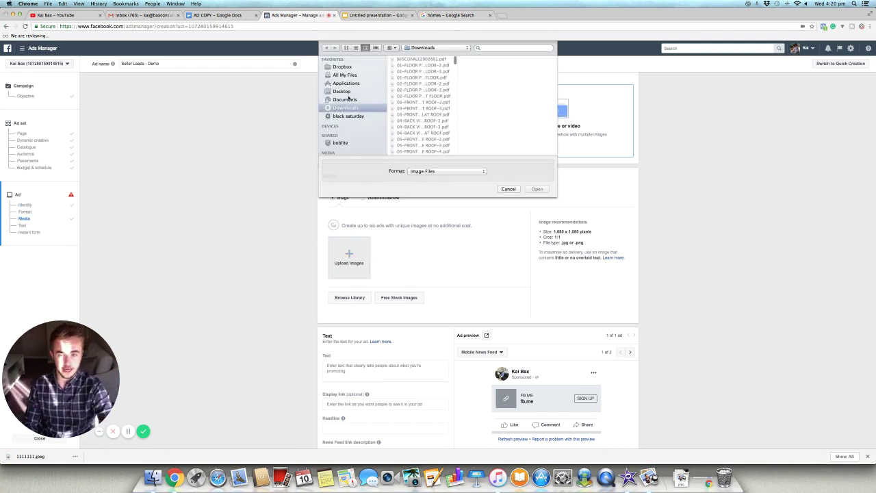
scroll(445, 89, "down", 5)
left_click(437, 91)
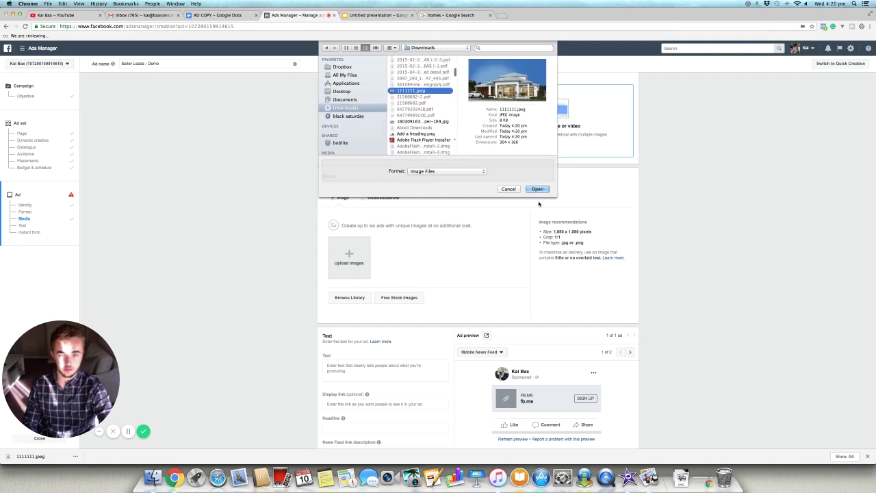
left_click(538, 189)
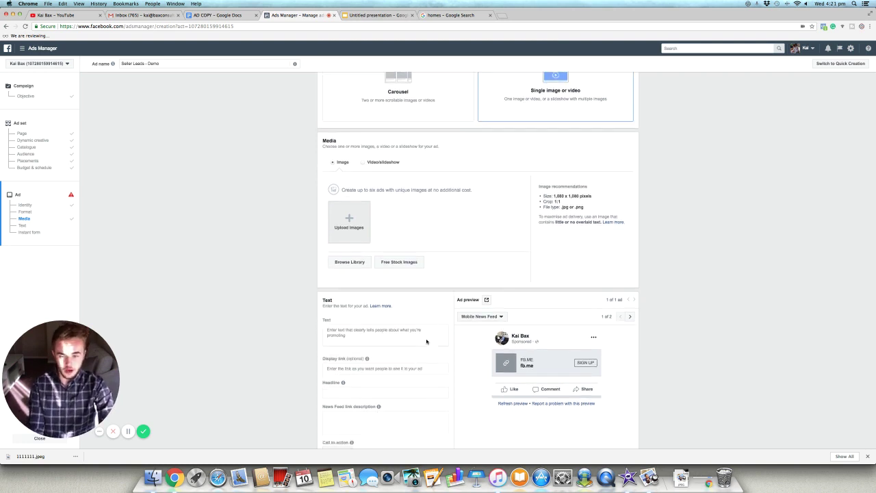
Copy the Seller leads paragraphs from the AD COPY document into the ad's Text field.
scroll(427, 342, "down", 3)
scroll(425, 295, "down", 3)
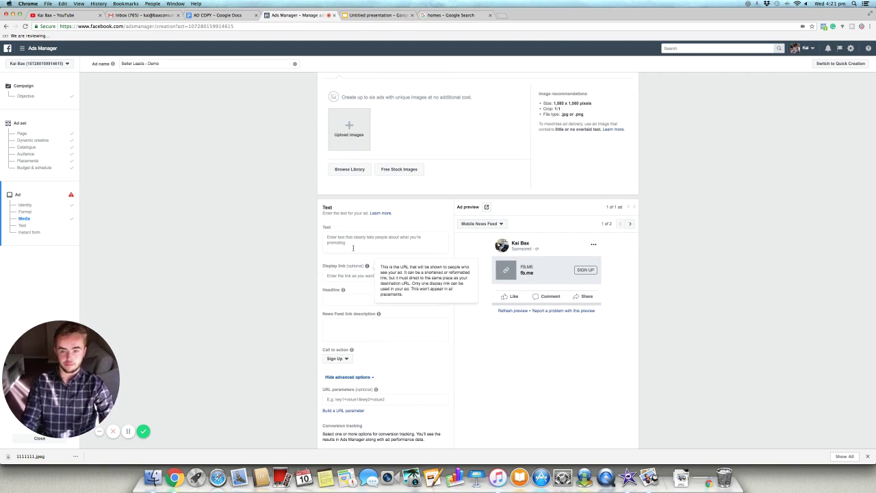
scroll(376, 205, "down", 3)
left_click(375, 171)
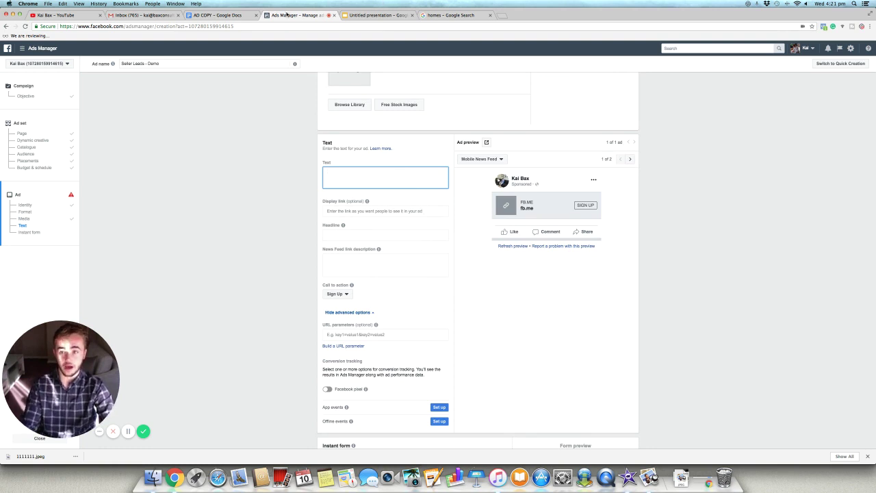
left_click(219, 15)
left_click_drag(432, 210, 306, 141)
key("super+c")
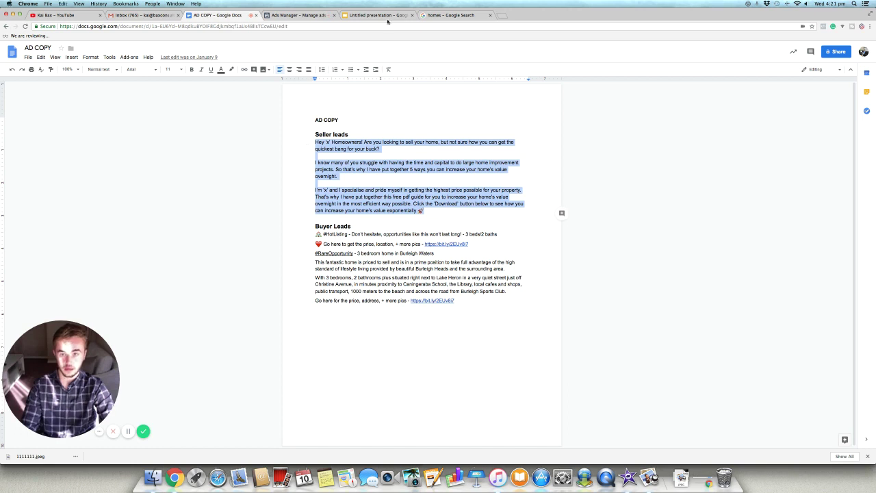
left_click(299, 15)
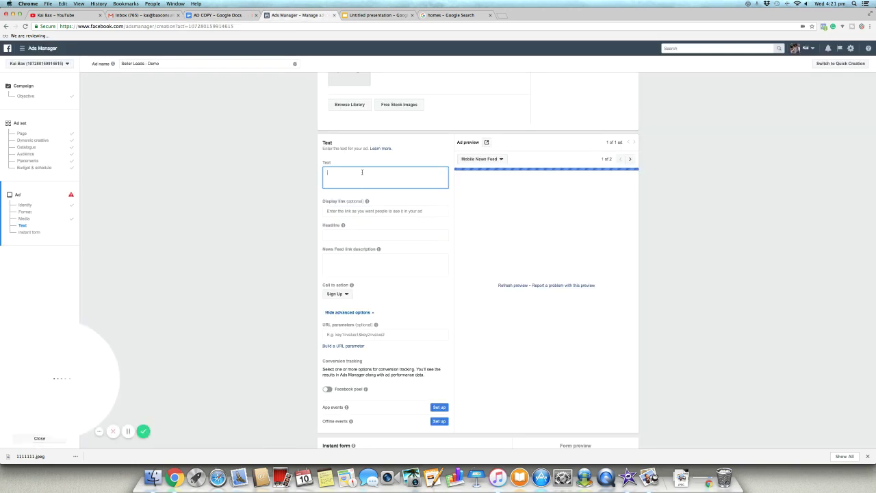
key("super+v")
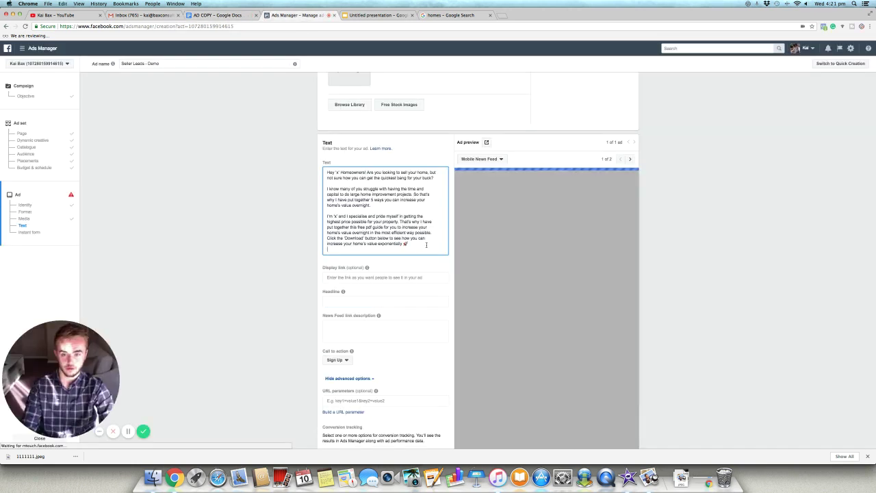
left_click_drag(408, 244, 327, 170)
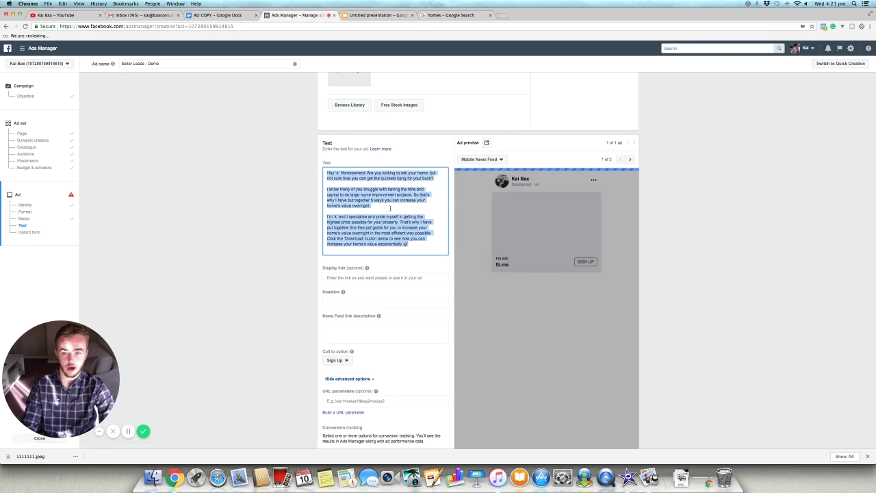
left_click_drag(416, 244, 308, 173)
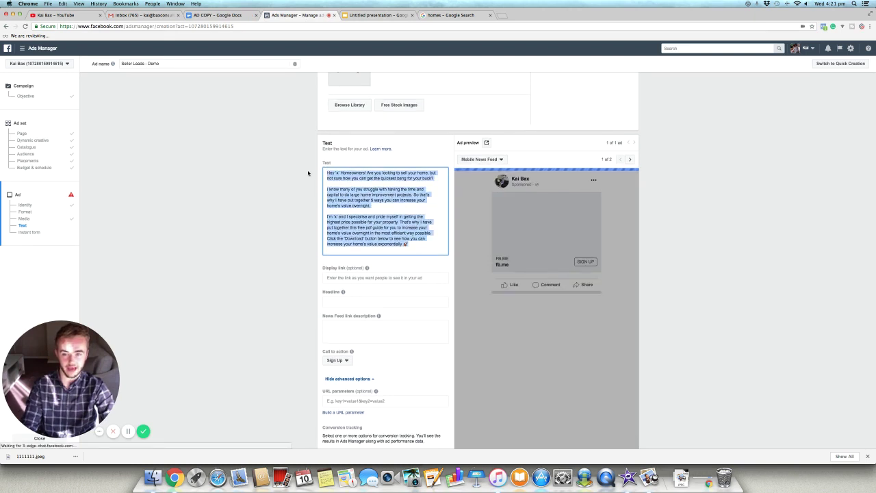
left_click(425, 239)
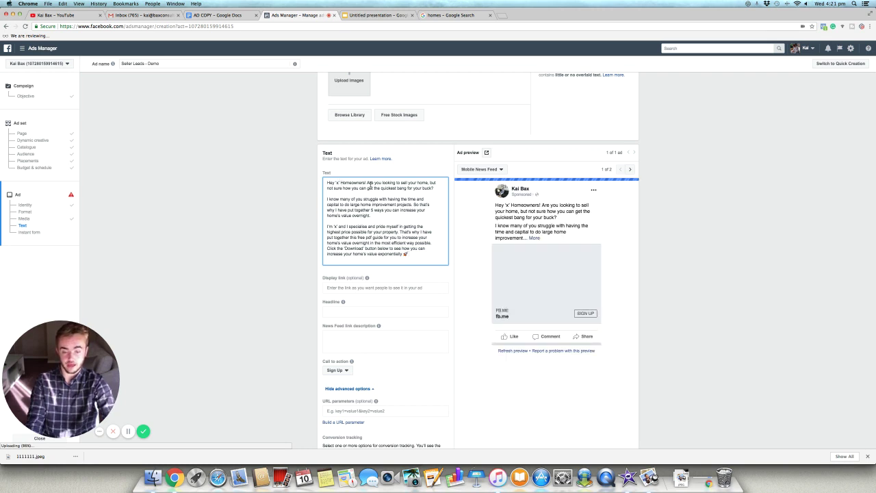
Replace the 'x' placeholder in the ad text's greeting with Perth.
key("BackSpace")
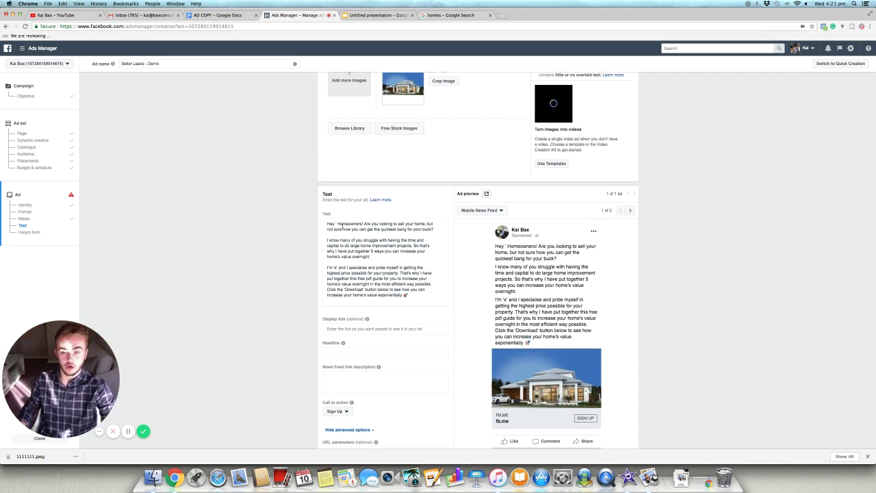
left_click(338, 225)
key("BackSpace")
key("BackSpace")
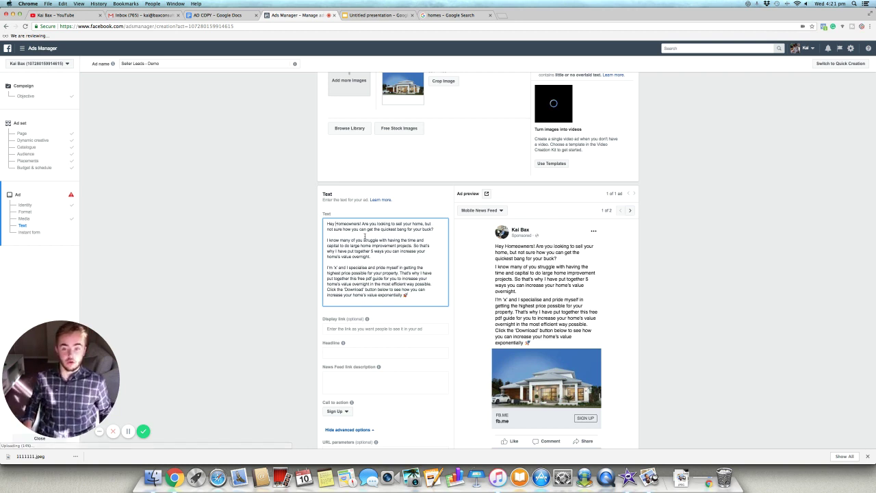
type("Perth")
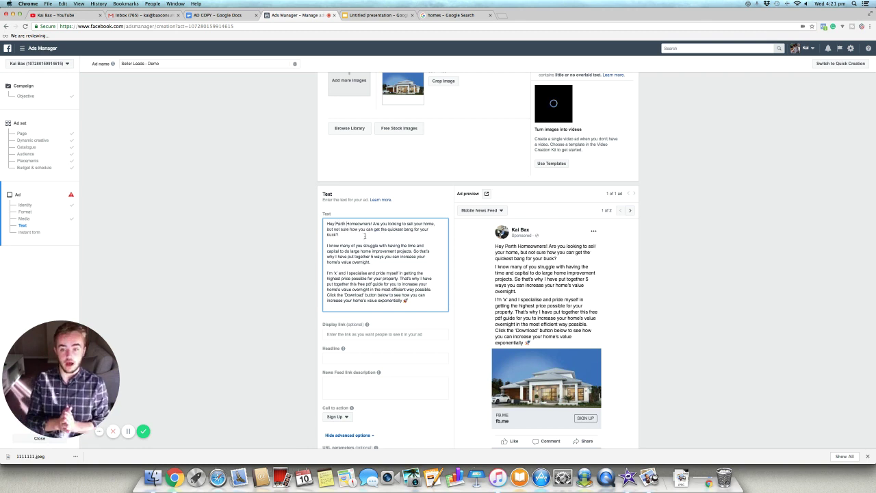
Change the location in the ad text's greeting from Perth to Gold Coast.
key("BackSpace")
key("BackSpace")
key("BackSpace")
key("BackSpace")
key("BackSpace")
key("BackSpace")
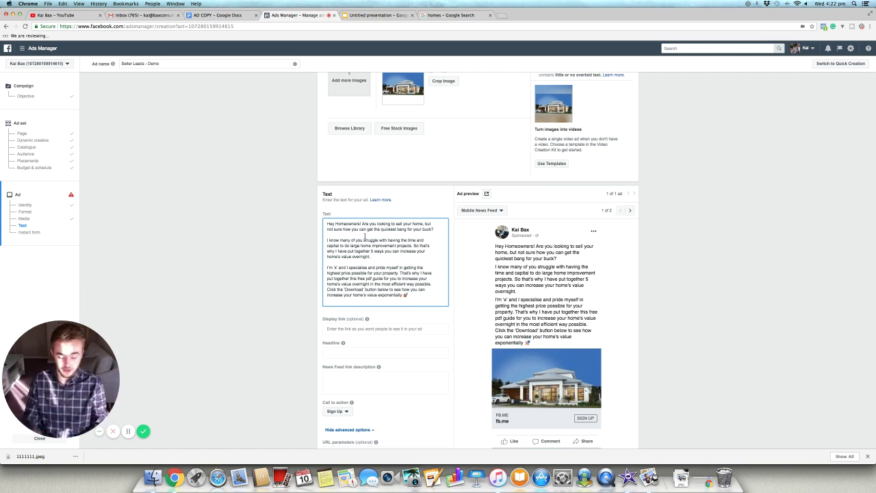
type("Gold ")
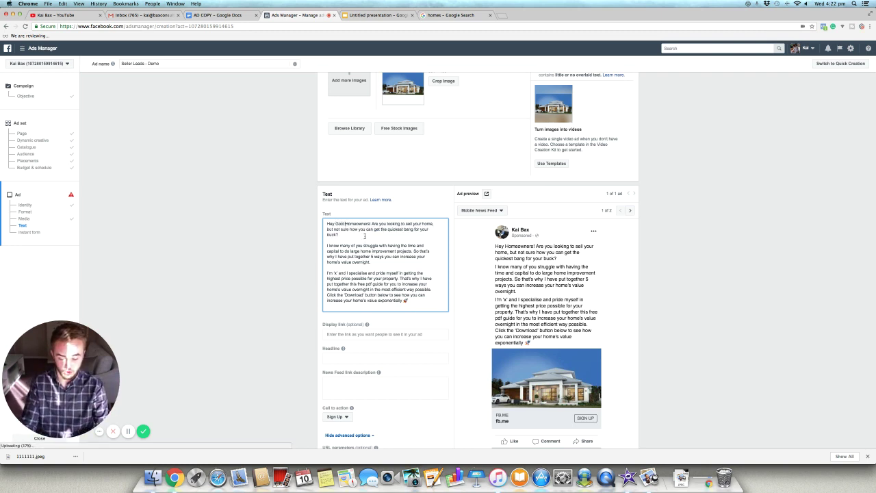
type("Coas")
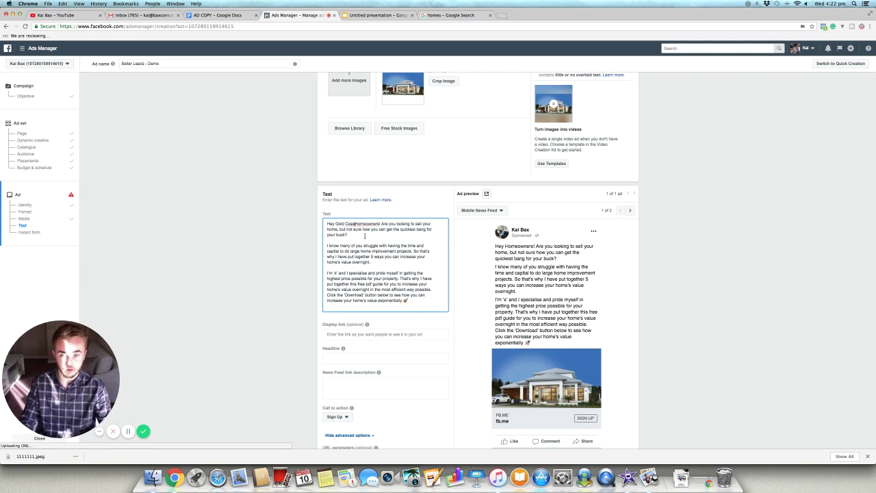
type("t")
Remove Gold Coast from the ad text's greeting and put the 'x' placeholder back before Homeowners.
key("BackSpace")
key("BackSpace")
key("BackSpace")
key("BackSpace")
key("BackSpace")
key("BackSpace")
key("BackSpace")
key("BackSpace")
key("BackSpace")
key("BackSpace")
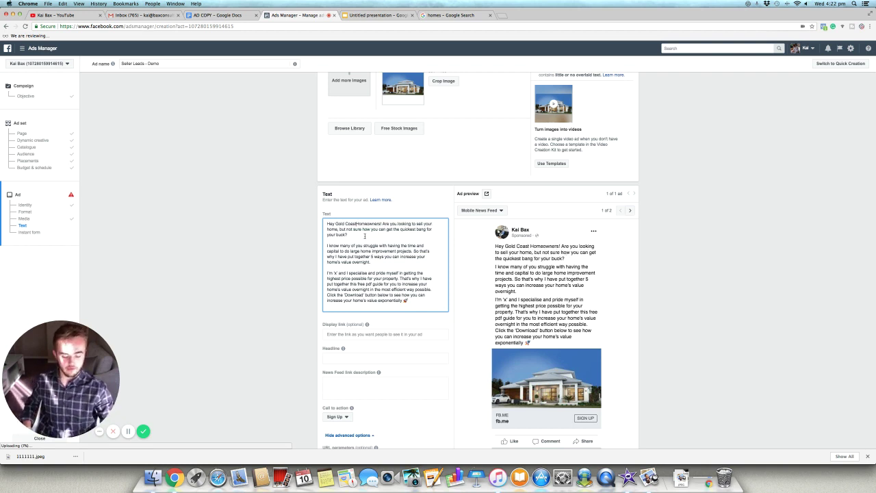
key("BackSpace")
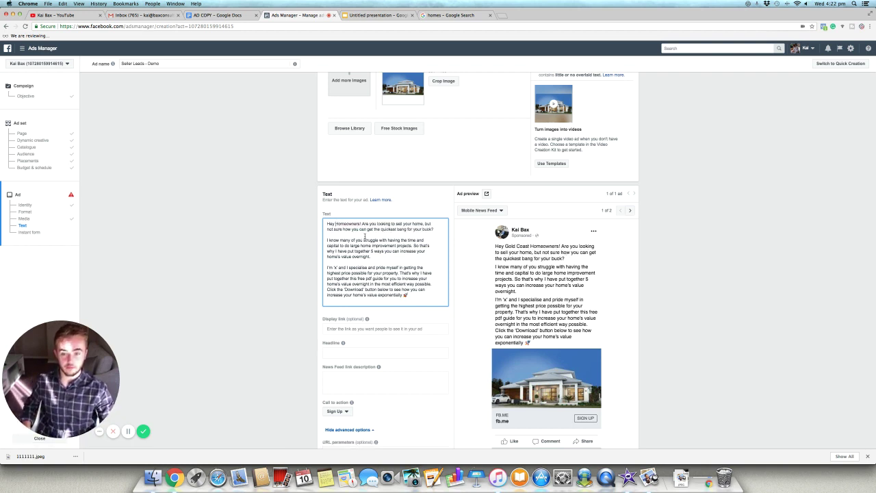
type("'x'")
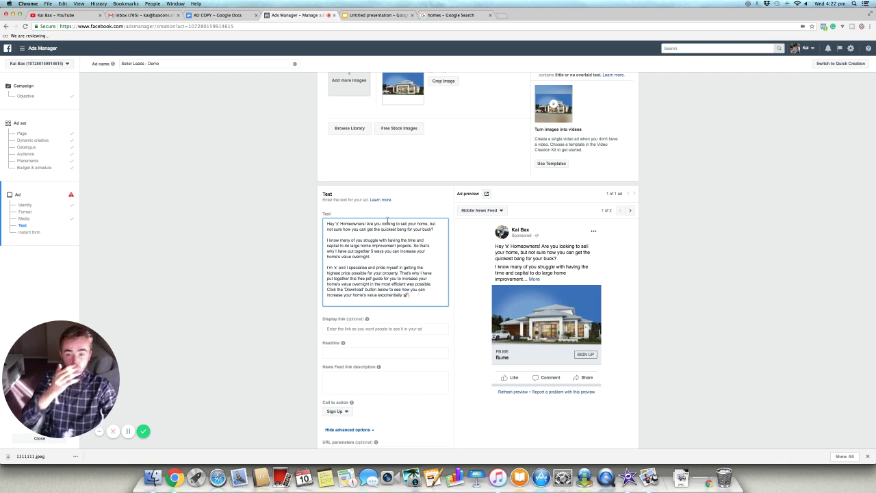
Review the ad text section by section: the homeowner greeting, the question about selling, and the paragraphs offering the guide.
left_click_drag(414, 294, 312, 216)
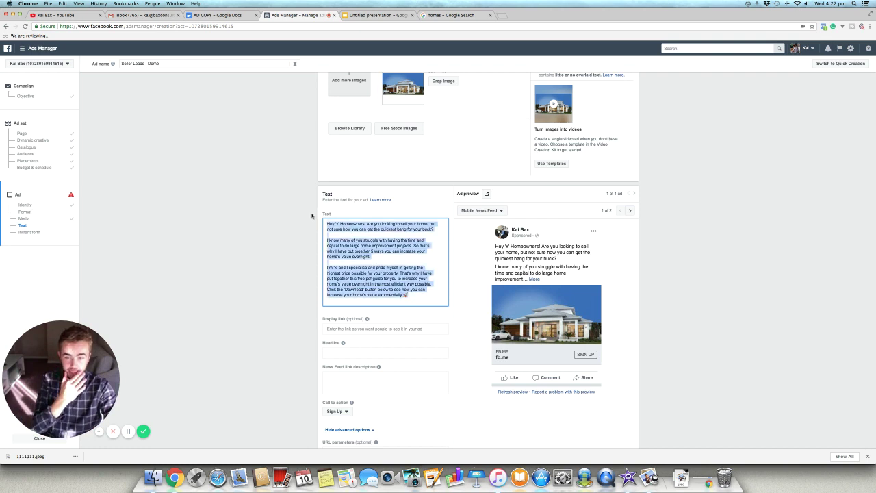
left_click(425, 297)
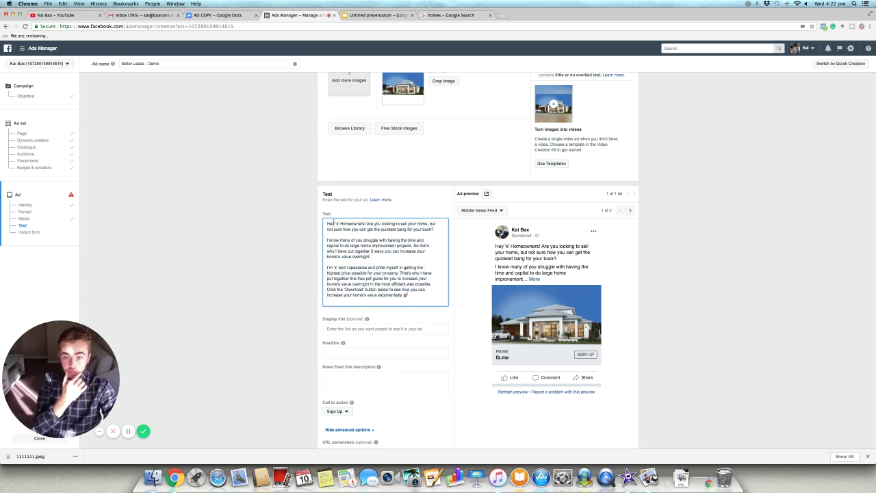
left_click_drag(364, 224, 341, 227)
left_click(370, 228)
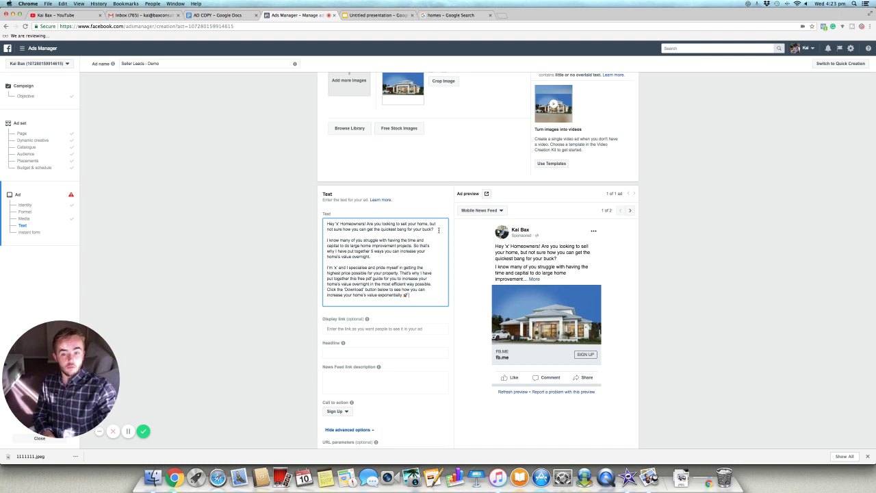
left_click_drag(367, 224, 428, 223)
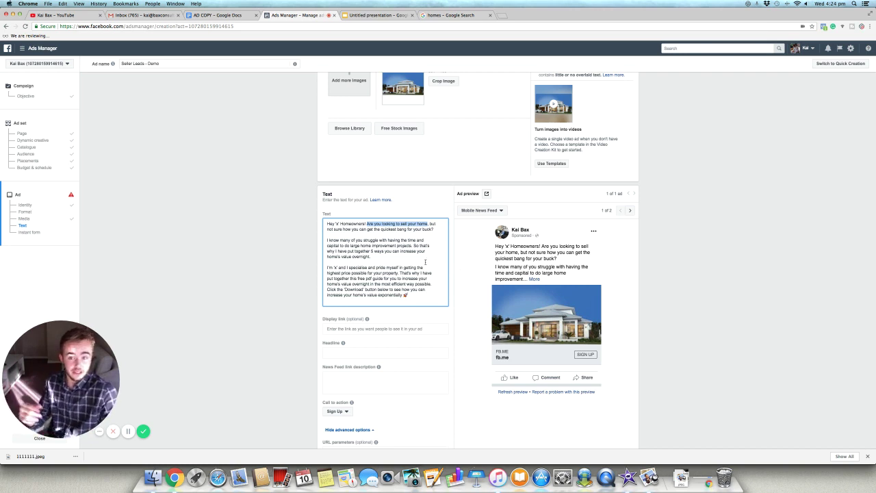
left_click(425, 261)
left_click_drag(328, 239, 409, 295)
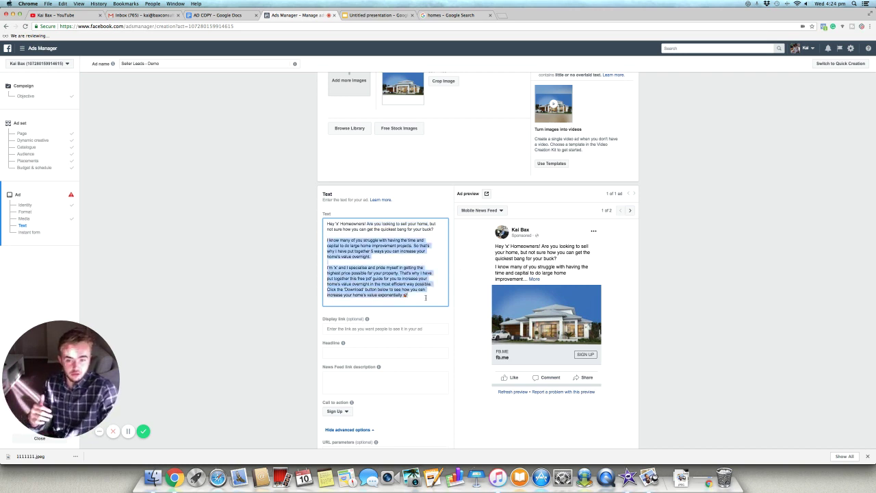
left_click(408, 260)
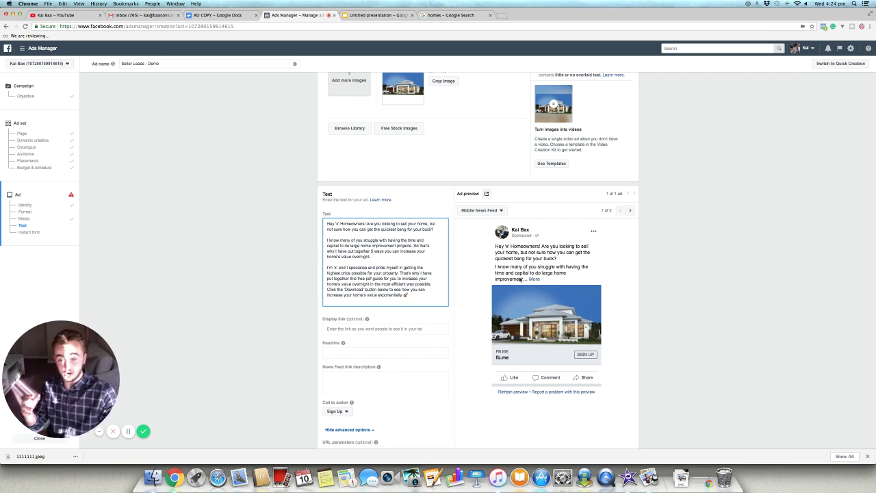
left_click(410, 295)
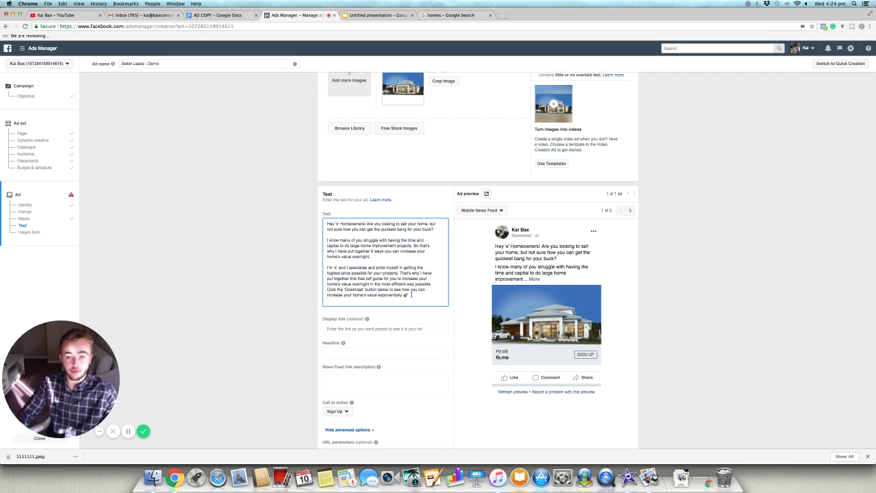
scroll(417, 299, "down", 1)
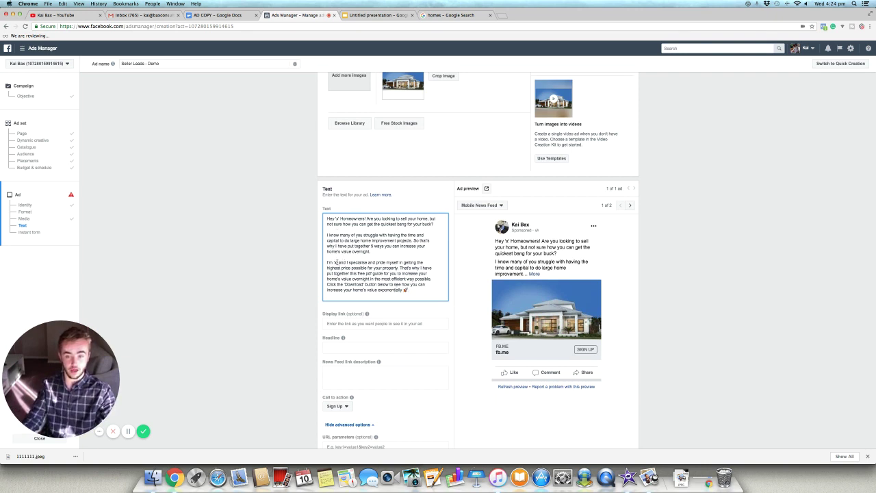
Set the ad's call to action to Download.
scroll(375, 294, "down", 1)
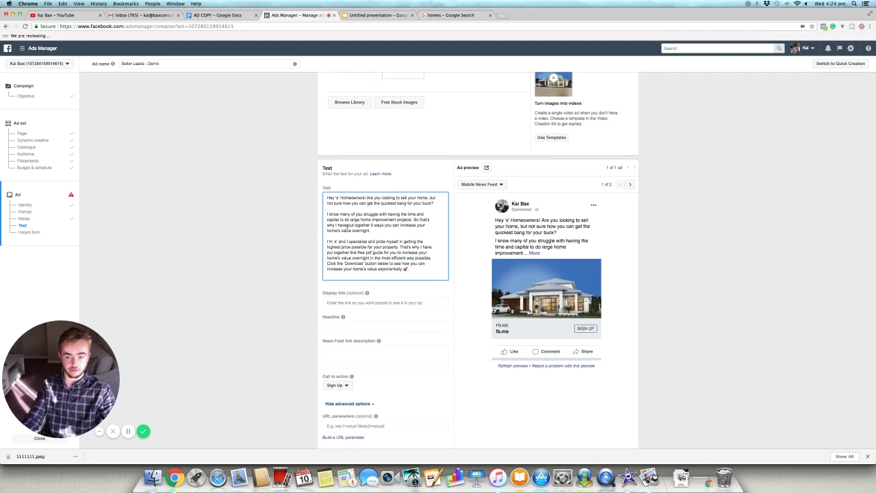
left_click(359, 326)
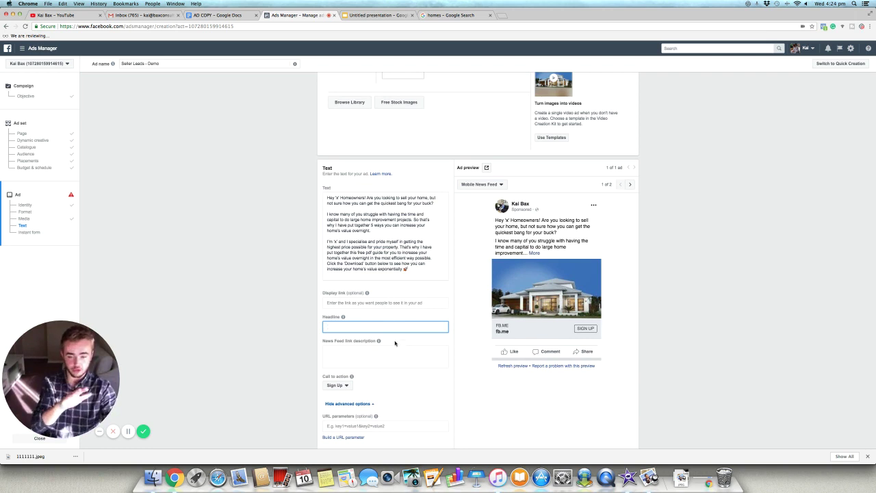
left_click(342, 386)
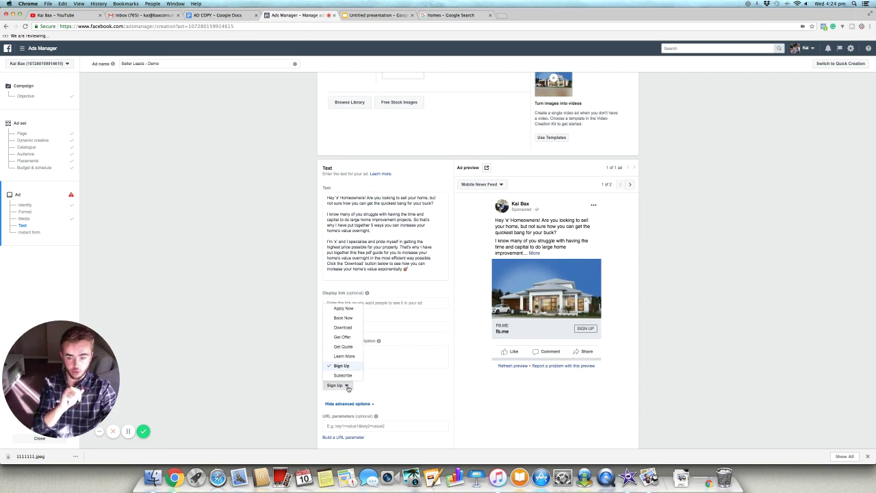
left_click(351, 328)
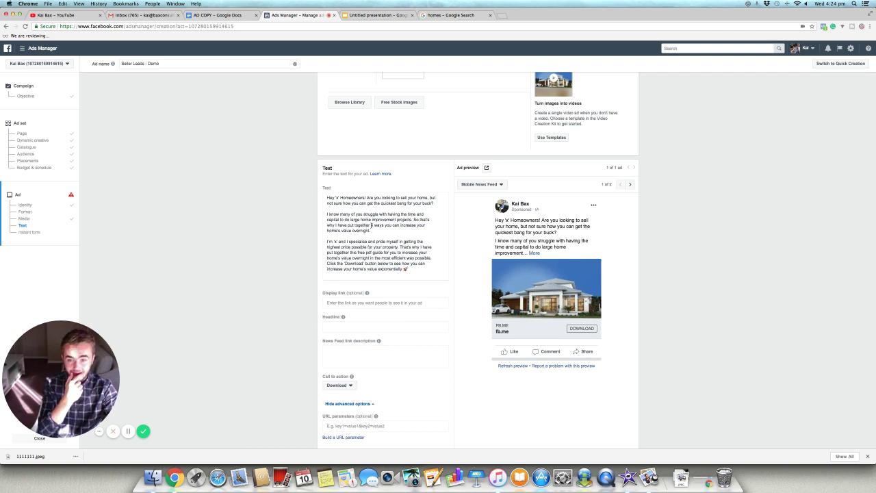
Review the ad text's promise of 5 ways to increase home value and its download sentence, plus the Instant form section.
left_click(381, 235)
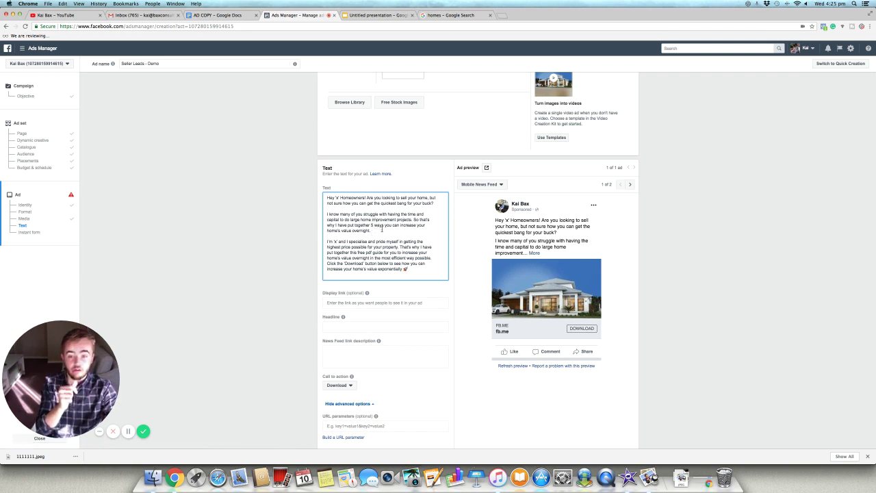
left_click_drag(371, 231, 369, 224)
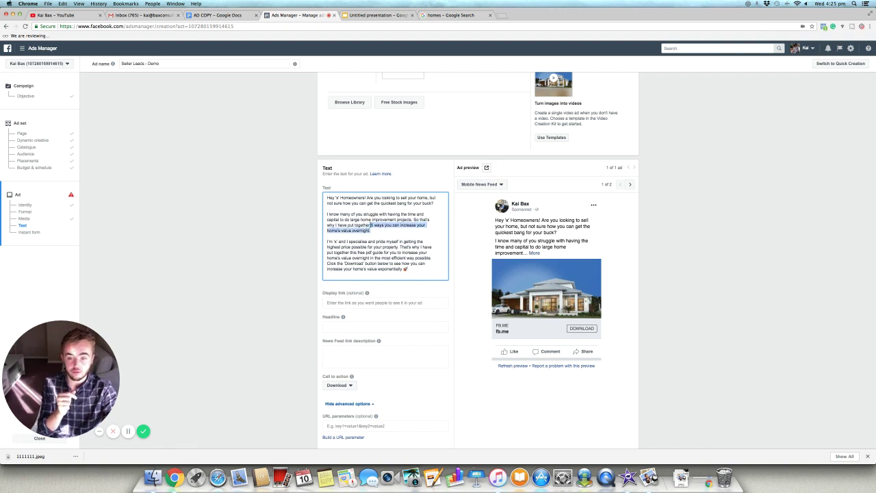
left_click(371, 230)
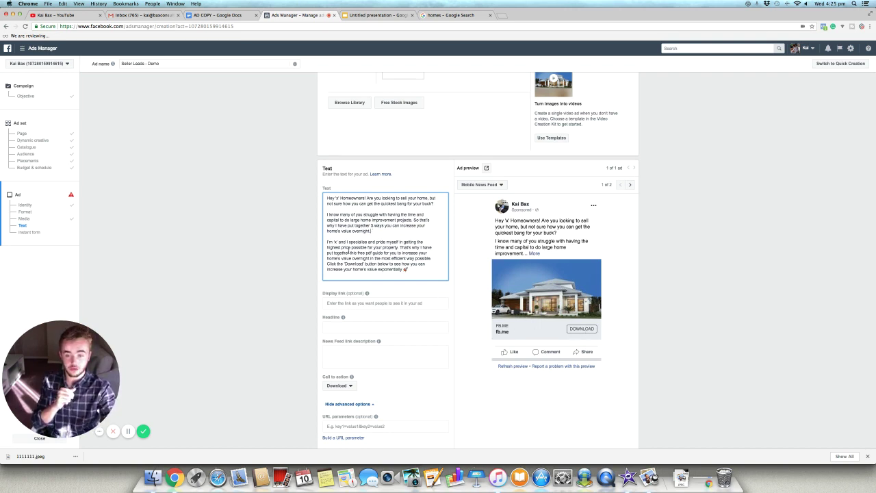
left_click_drag(327, 263, 370, 263)
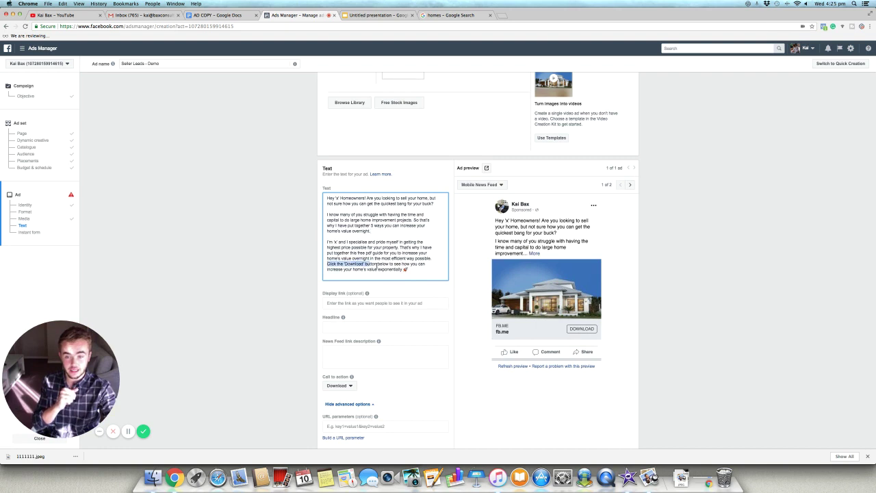
left_click(384, 264)
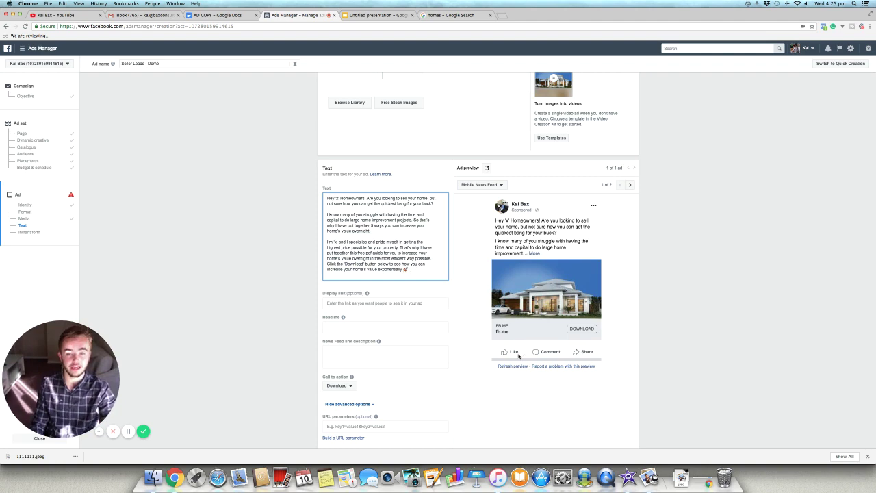
scroll(518, 355, "down", 10)
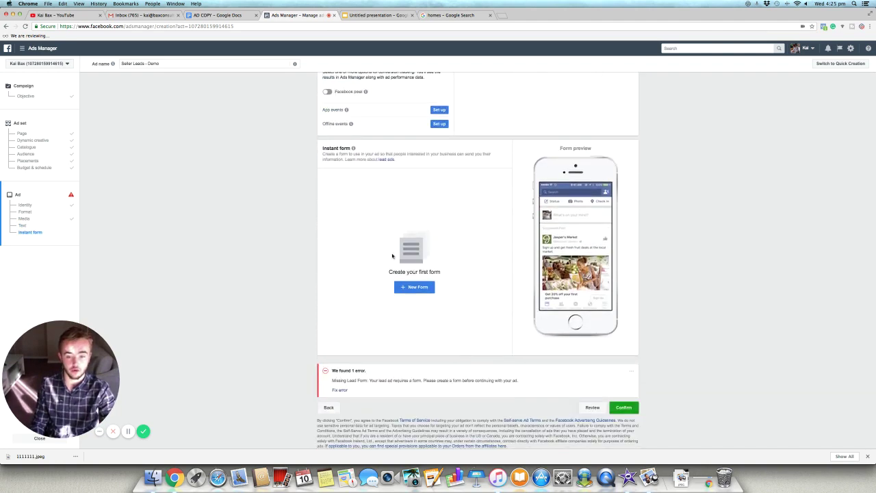
Enter the ad headline "5 Tips to Increase Your Homes Value Overnight".
scroll(400, 279, "up", 10)
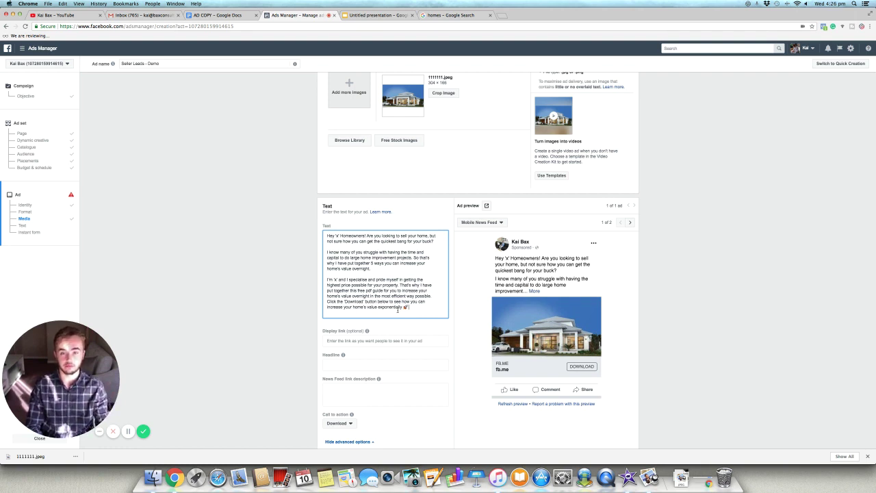
left_click(354, 366)
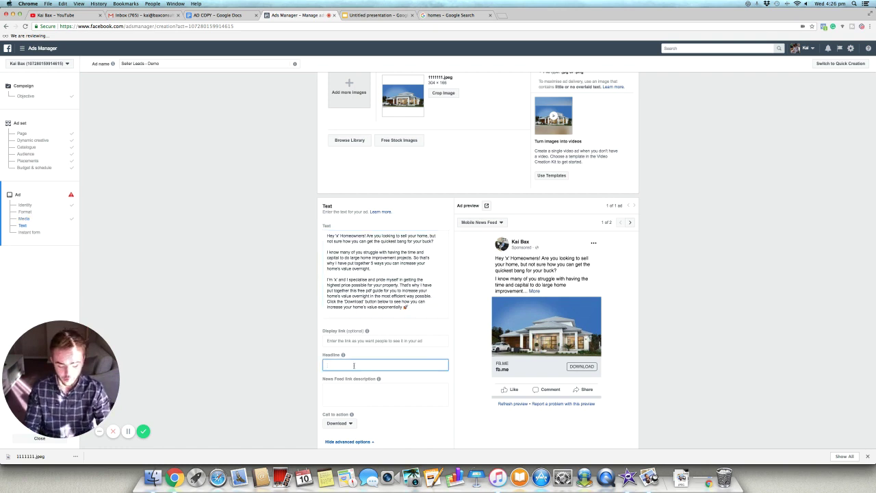
type("5 Tips to ")
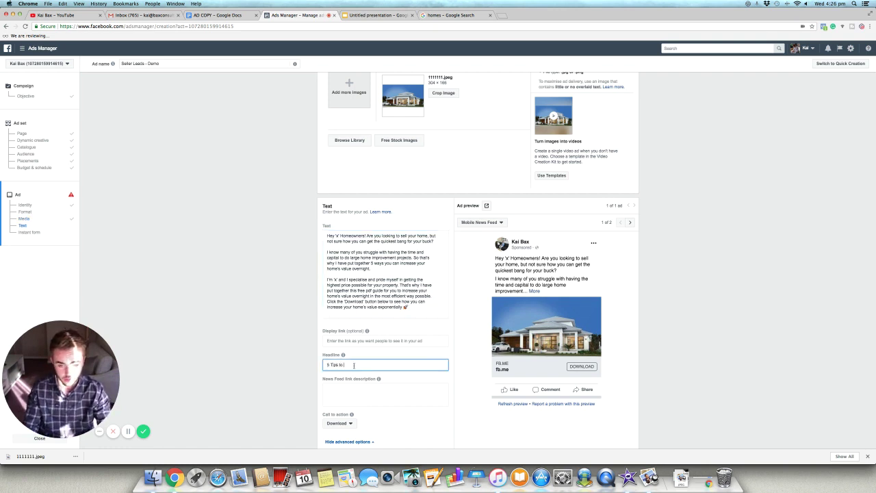
type("Incre")
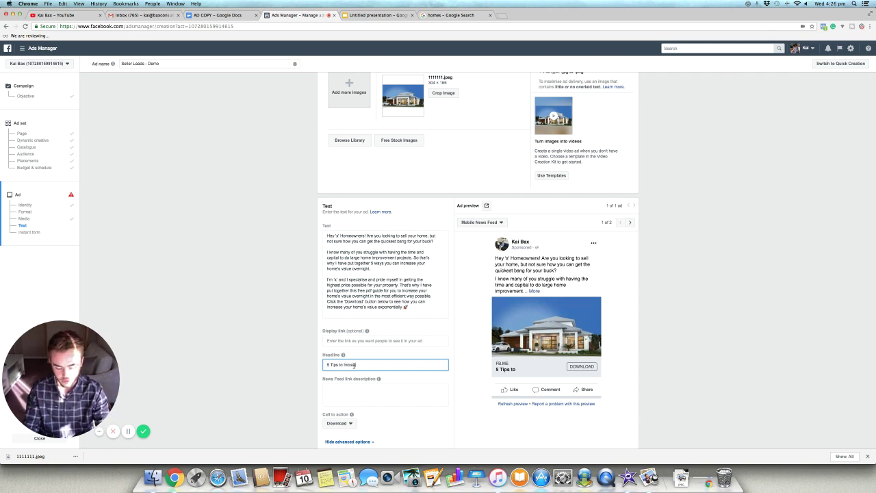
type("ase Your Homes")
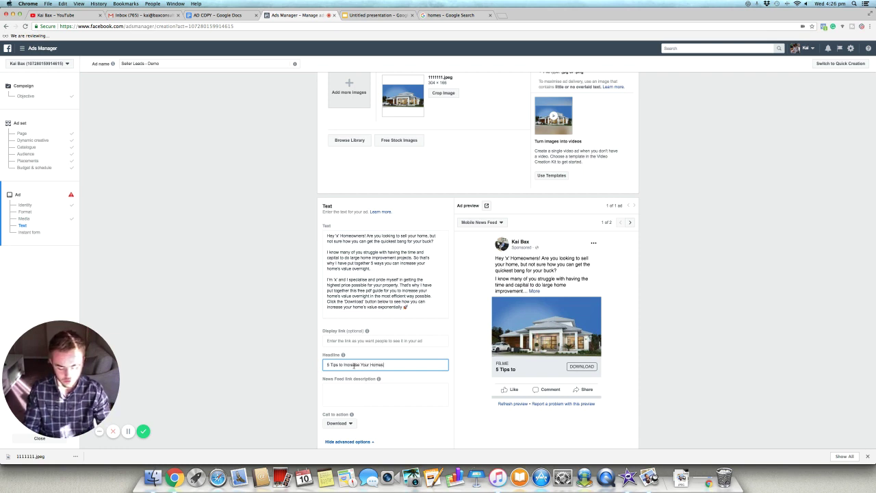
type(" Valu")
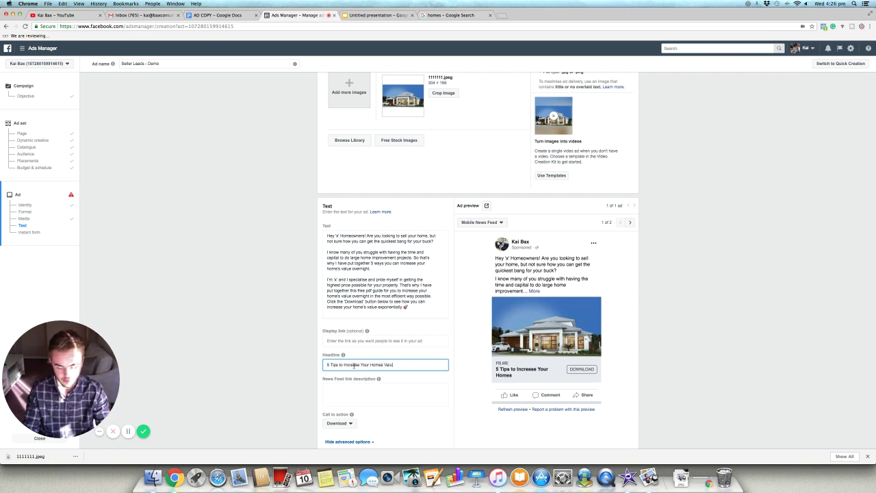
type("e Overnight!")
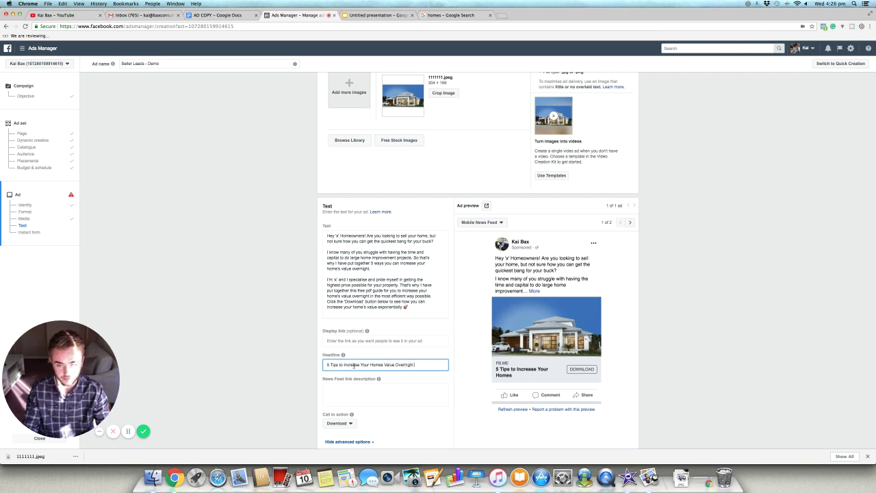
left_click(551, 376)
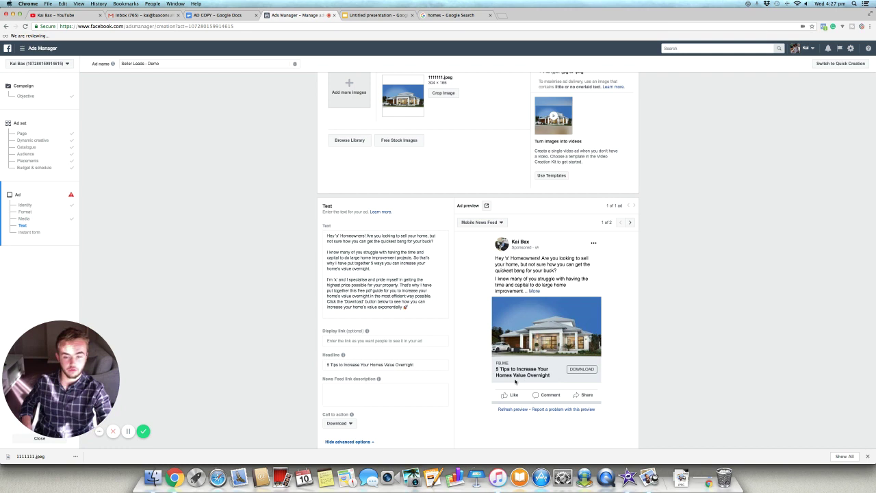
Review the ad's copy, headline and Download button in the Mobile News Feed preview.
scroll(401, 389, "down", 2)
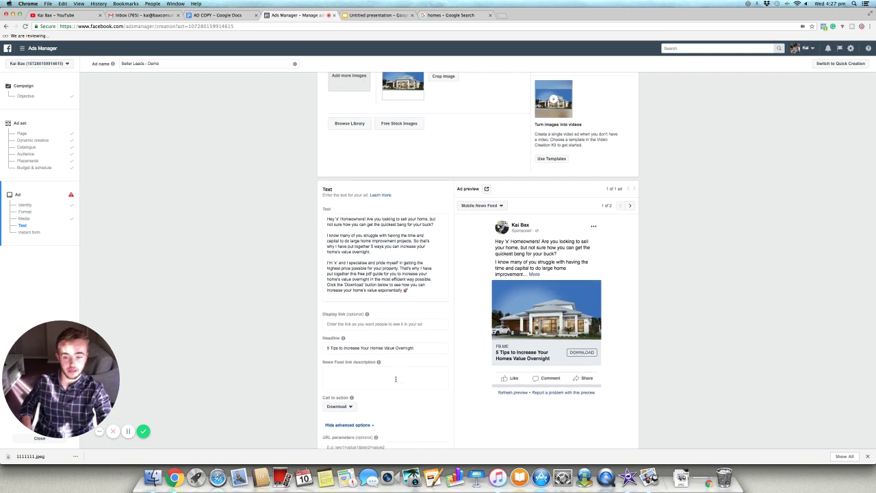
scroll(432, 380, "down", 2)
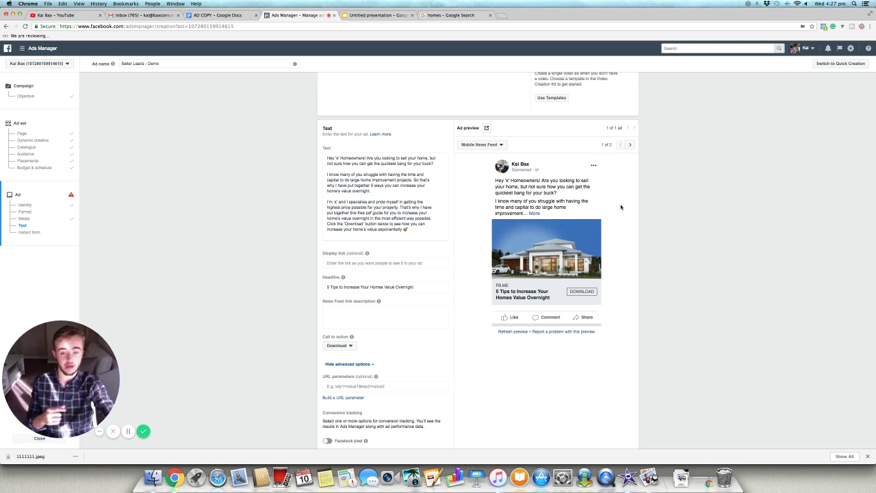
scroll(344, 110, "down", 1)
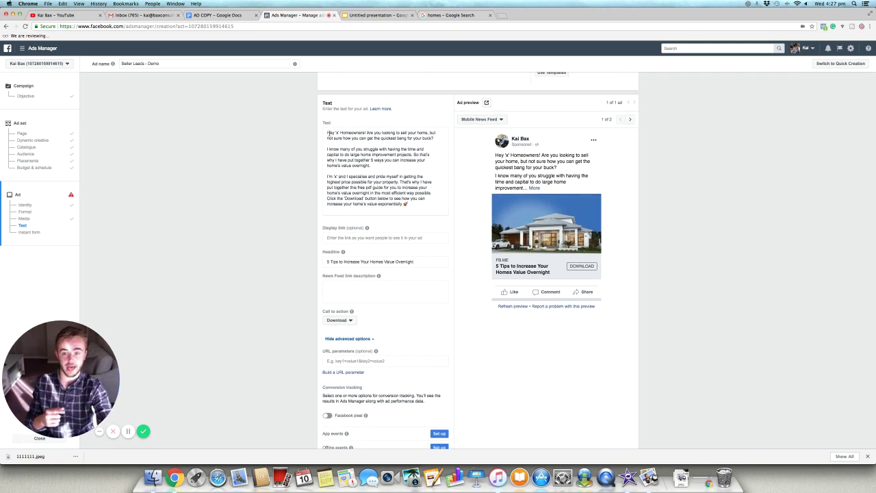
scroll(374, 148, "up", 1)
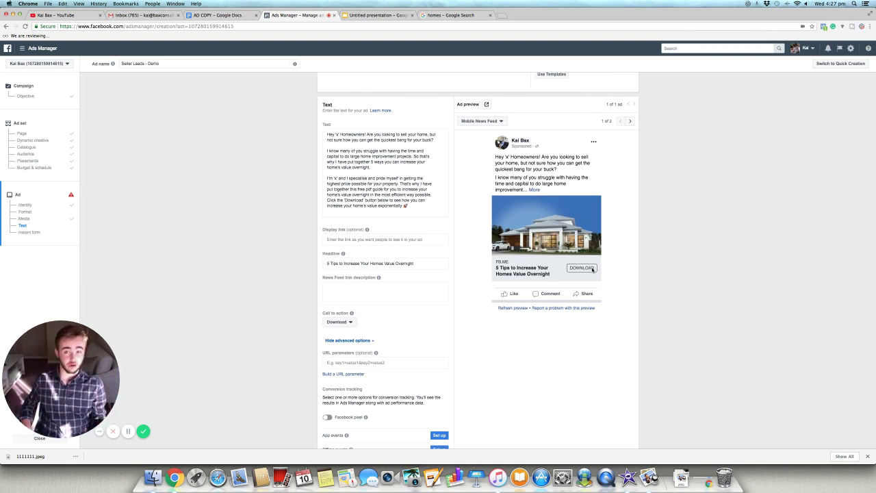
scroll(452, 328, "down", 10)
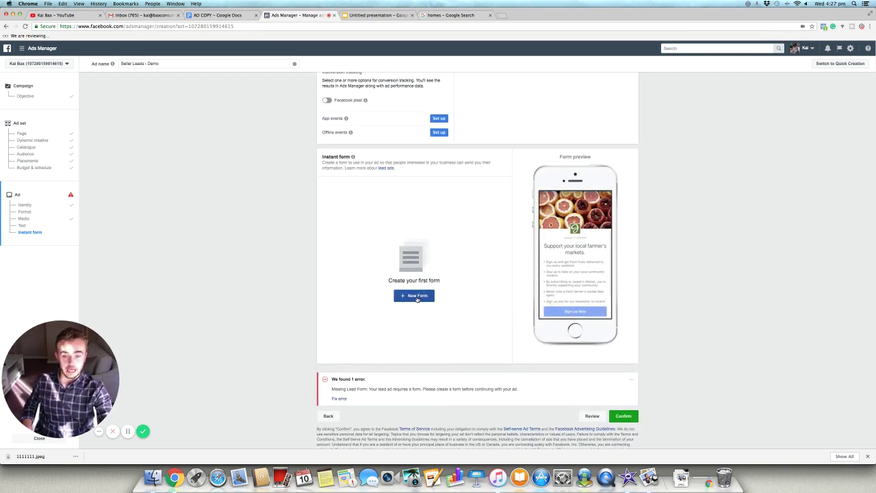
left_click(415, 296)
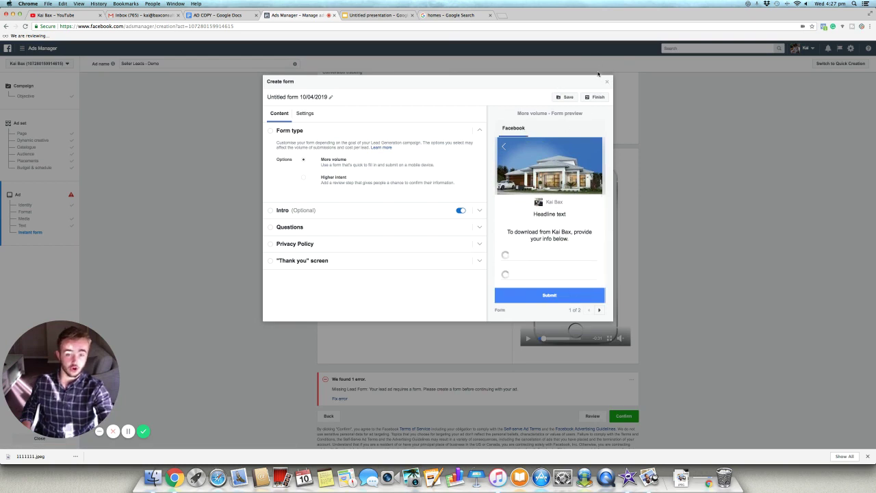
left_click(607, 82)
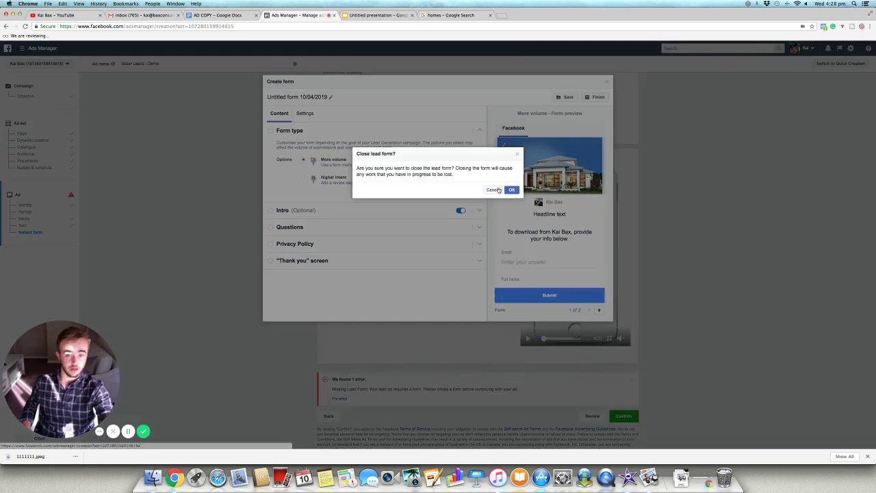
left_click(494, 189)
left_click(607, 82)
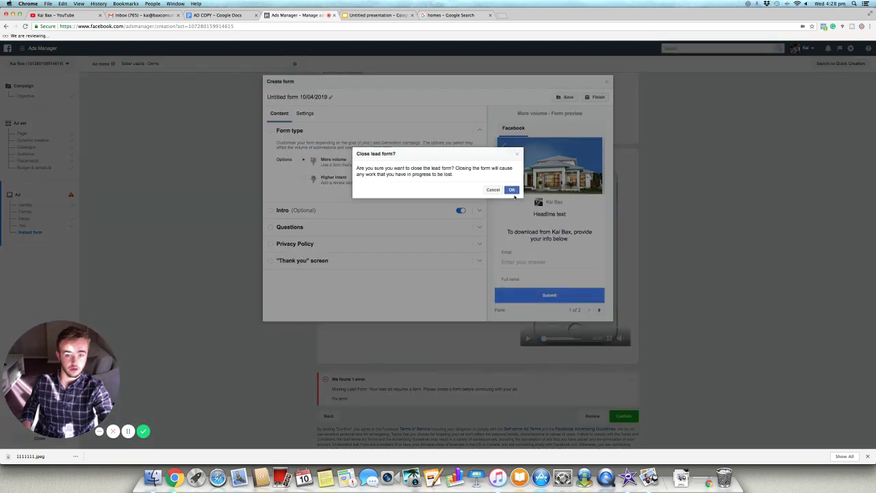
left_click(512, 191)
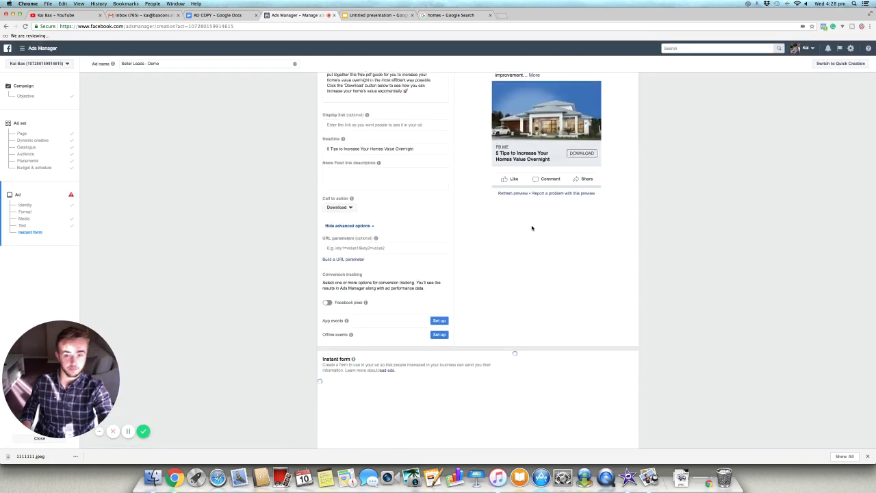
Start a new instant form for the ad and look through its form preview.
scroll(531, 228, "up", 4)
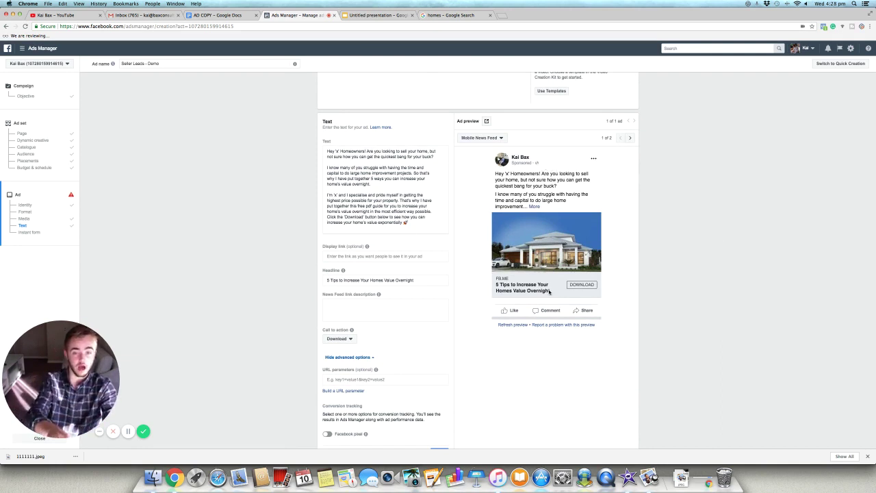
scroll(587, 291, "down", 5)
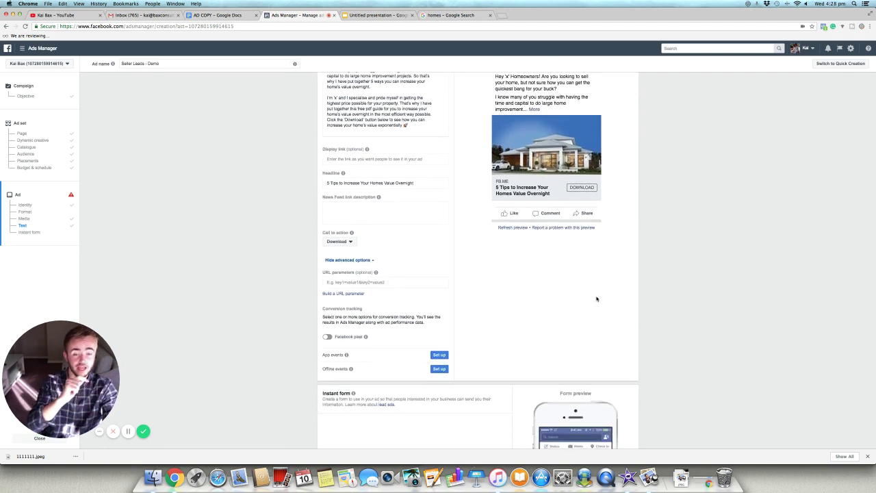
scroll(522, 286, "down", 3)
left_click(414, 387)
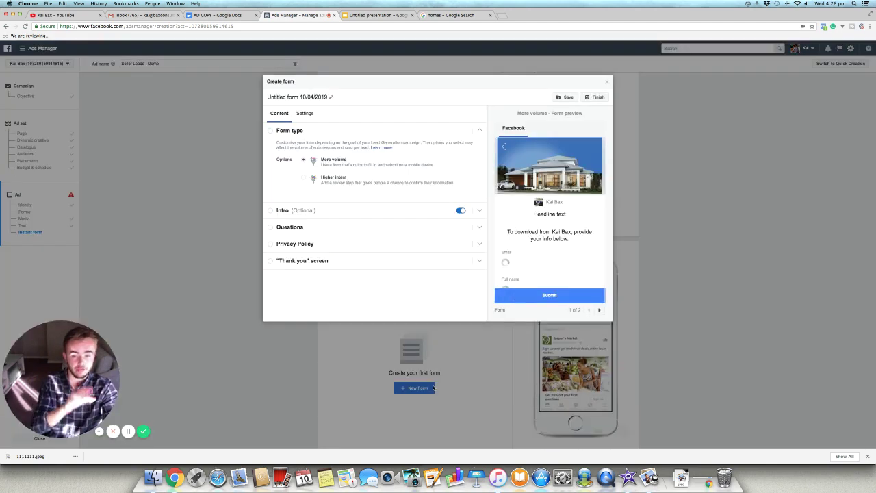
scroll(545, 238, "down", 1)
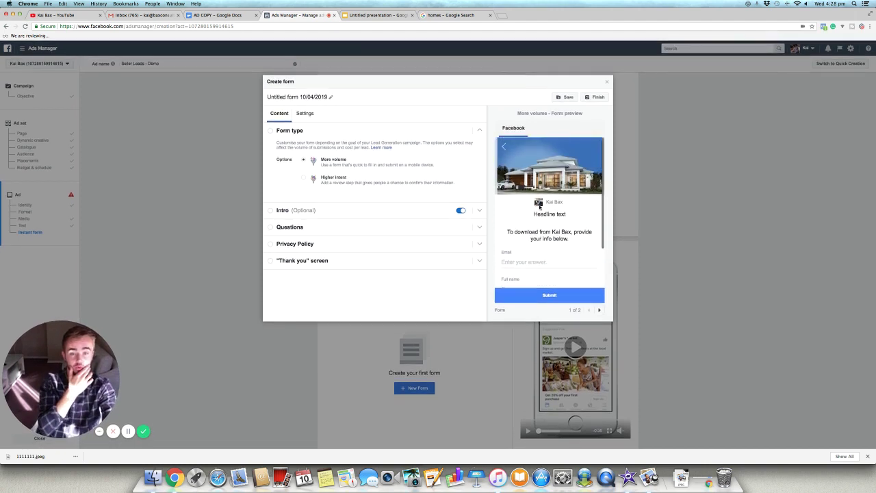
scroll(564, 226, "down", 2)
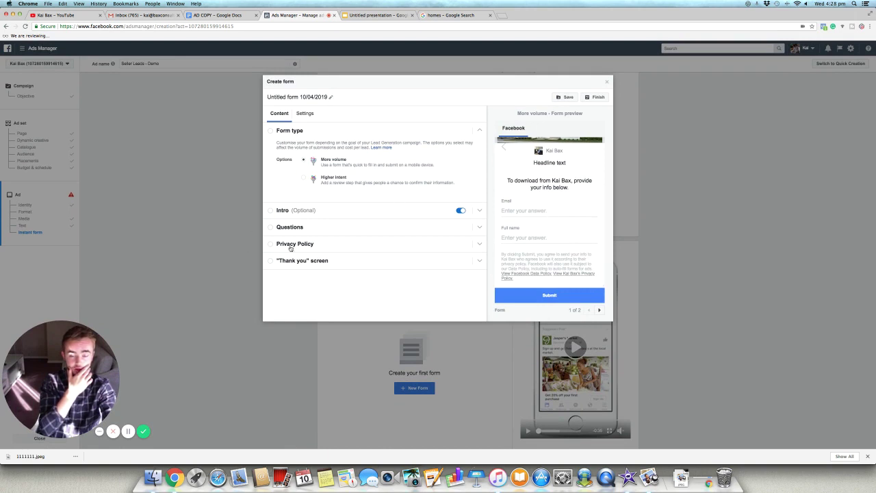
scroll(530, 248, "up", 2)
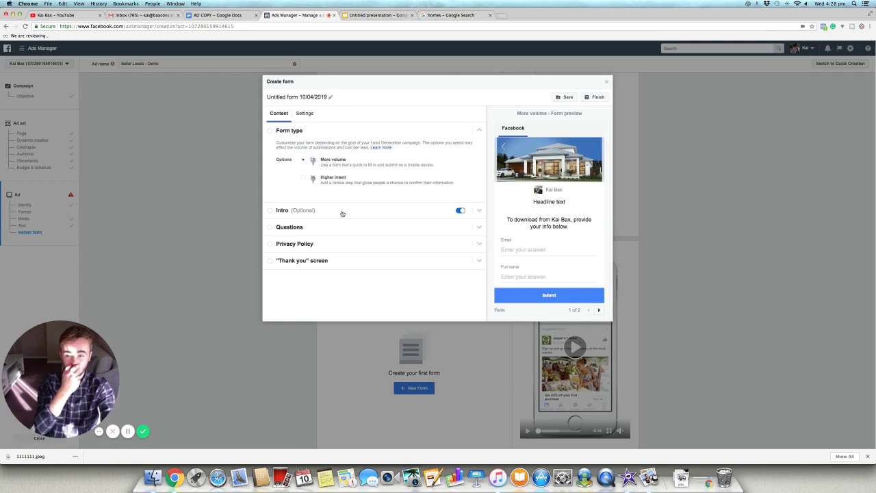
Try the Higher intent form type, return to More volume, and open the form's Intro section.
left_click(344, 179)
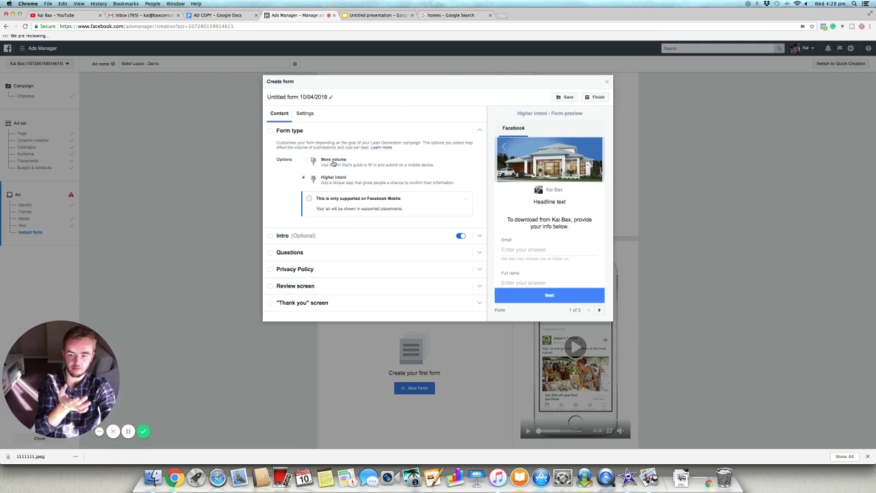
left_click(333, 163)
left_click(357, 215)
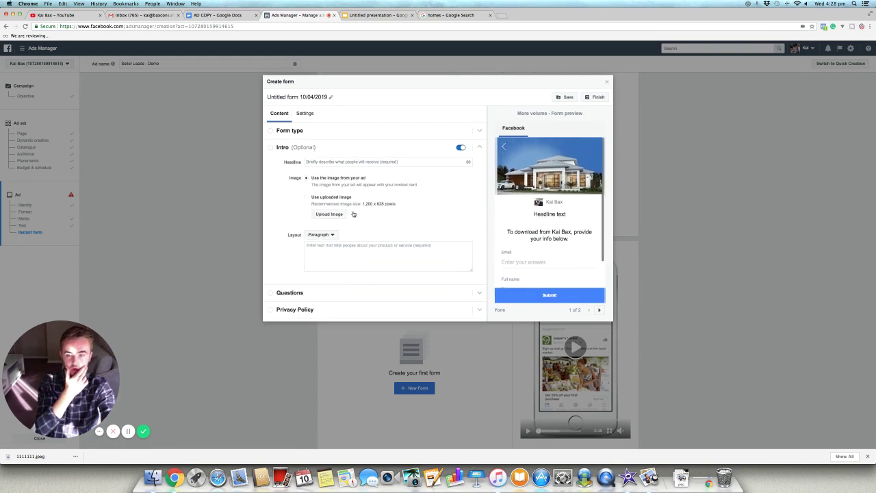
Enter the intro headline "5 Tips to Increase Your Homes Value Overnight" for the instant form.
left_click(345, 162)
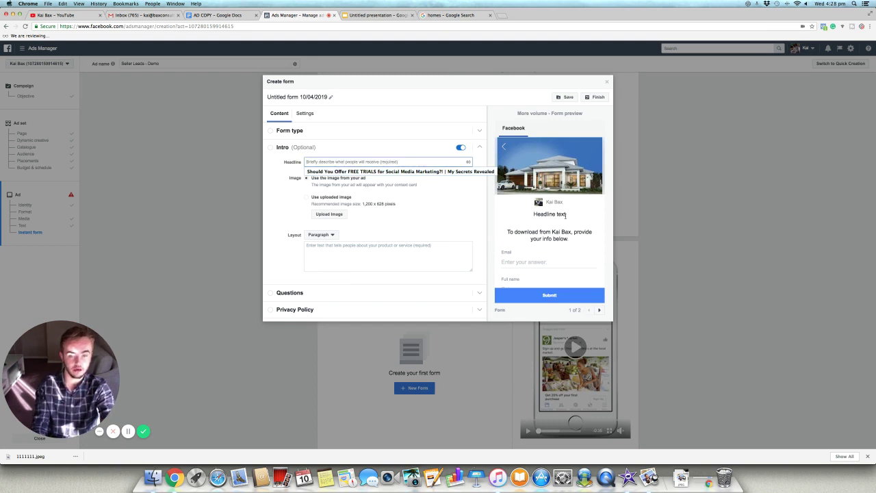
left_click_drag(565, 215, 533, 213)
left_click(340, 162)
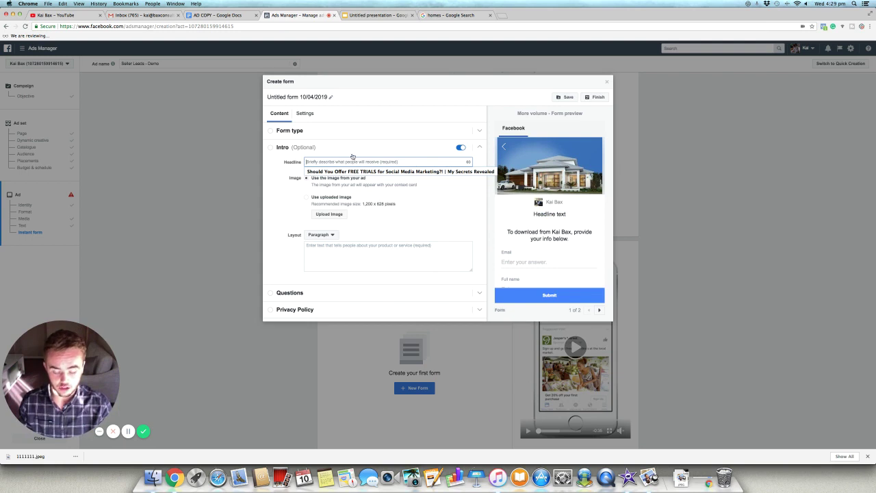
type("5 Tips Val")
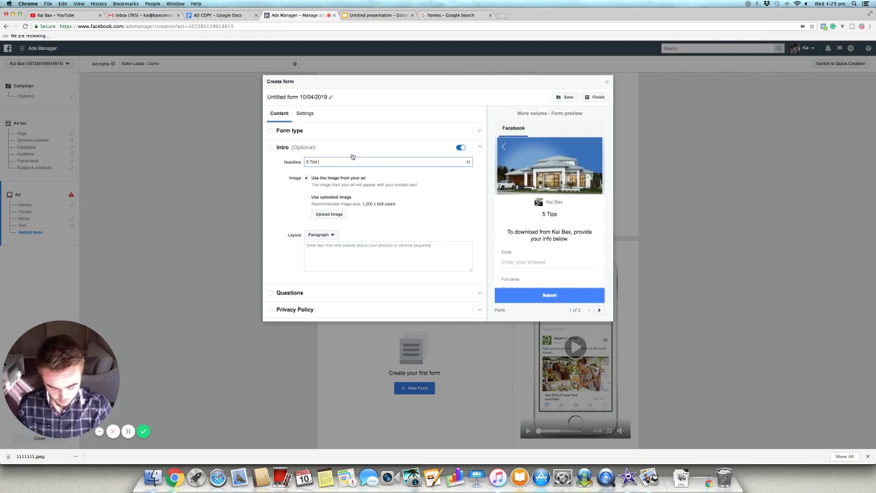
key("BackSpace")
key("BackSpace")
key("BackSpace")
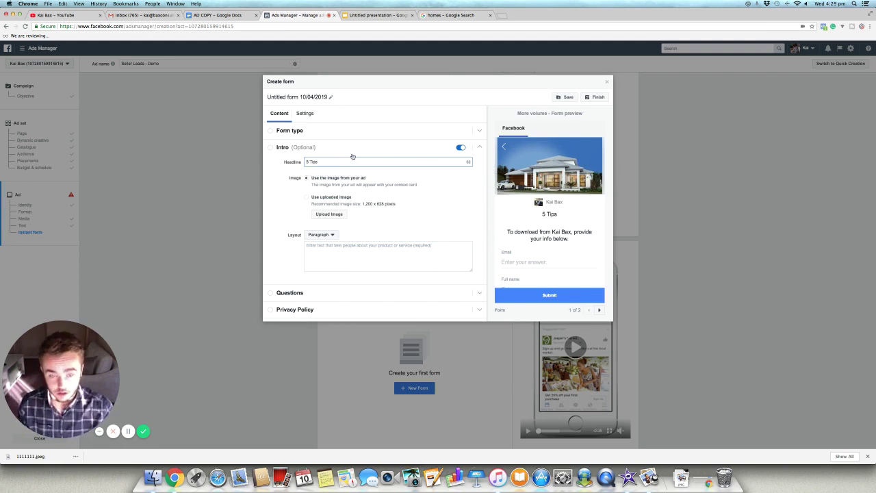
type("on")
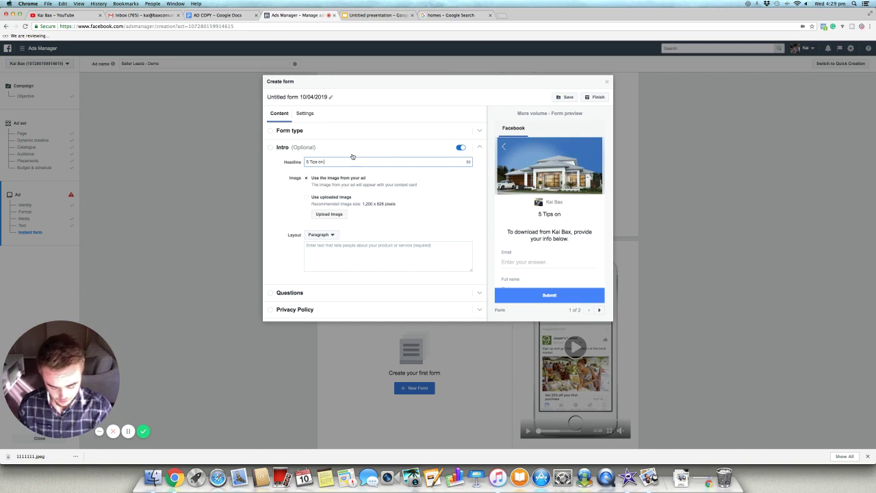
key("BackSpace")
key("BackSpace")
key("BackSpace")
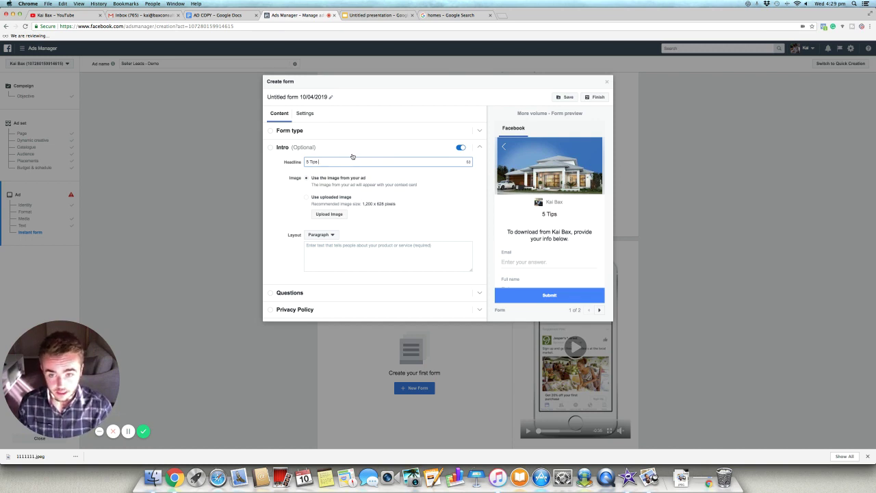
type("to Increase Your hom")
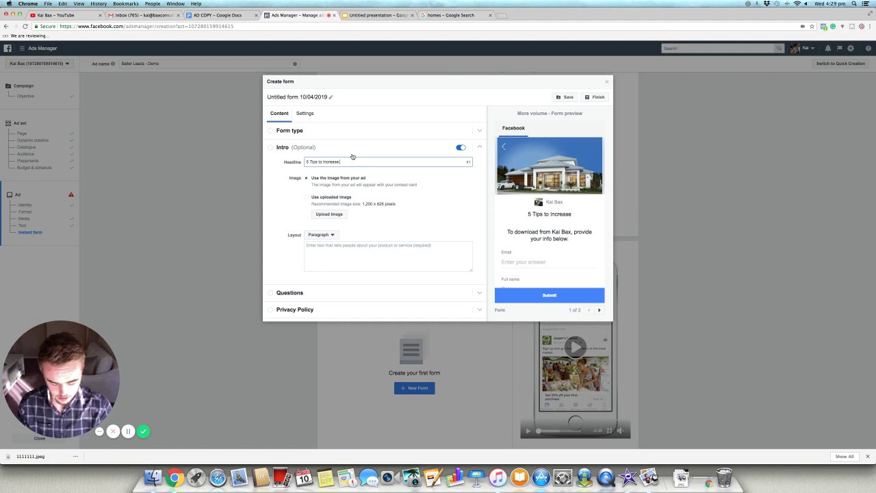
key("BackSpace")
key("BackSpace")
key("BackSpace")
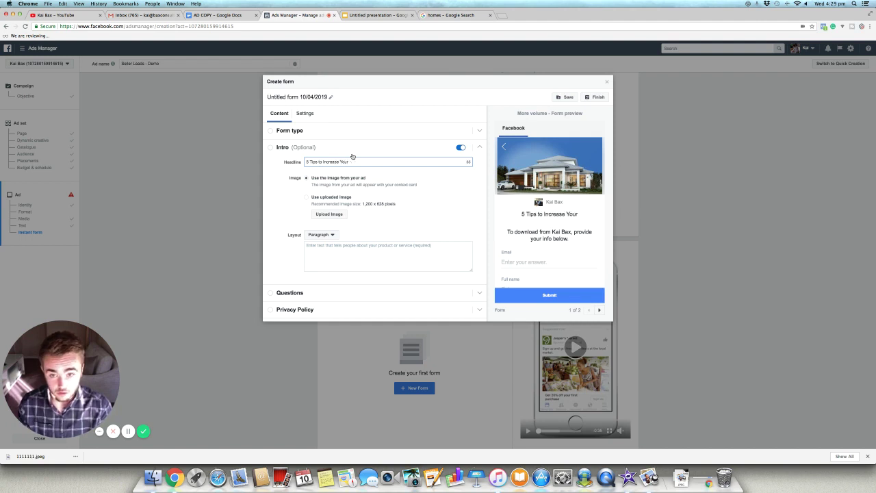
type("Homes Value")
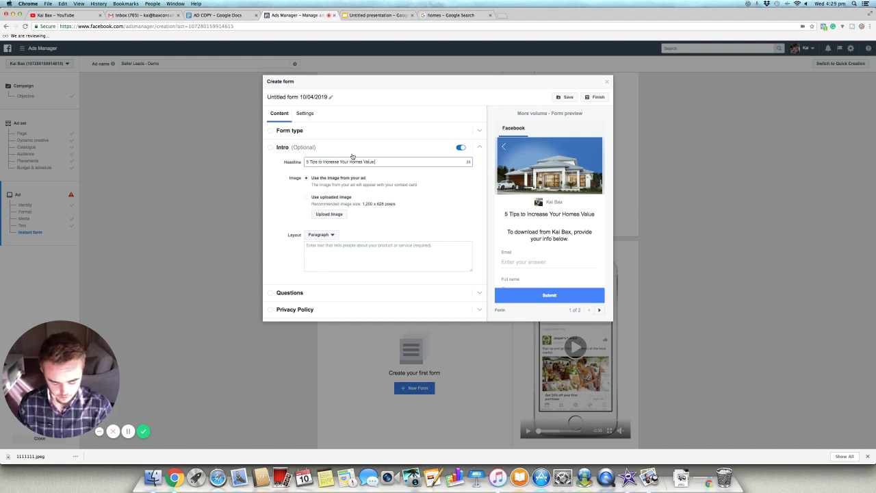
type(" Overnight")
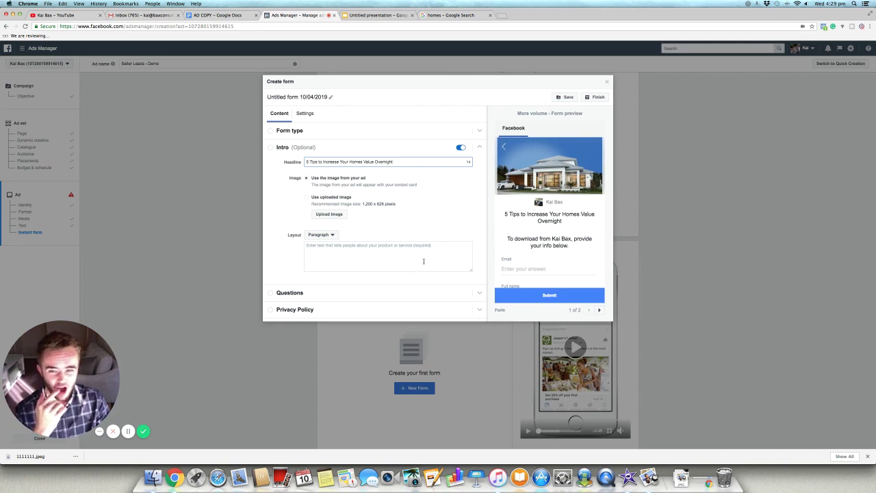
Read the download prompt in the form preview, open the Questions section and examine the Email and Full name fields.
left_click_drag(569, 246, 507, 239)
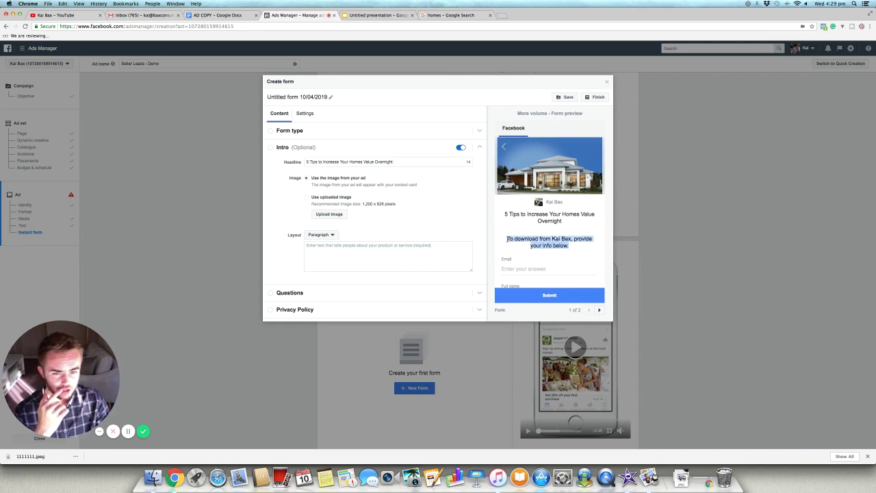
left_click_drag(571, 246, 510, 239)
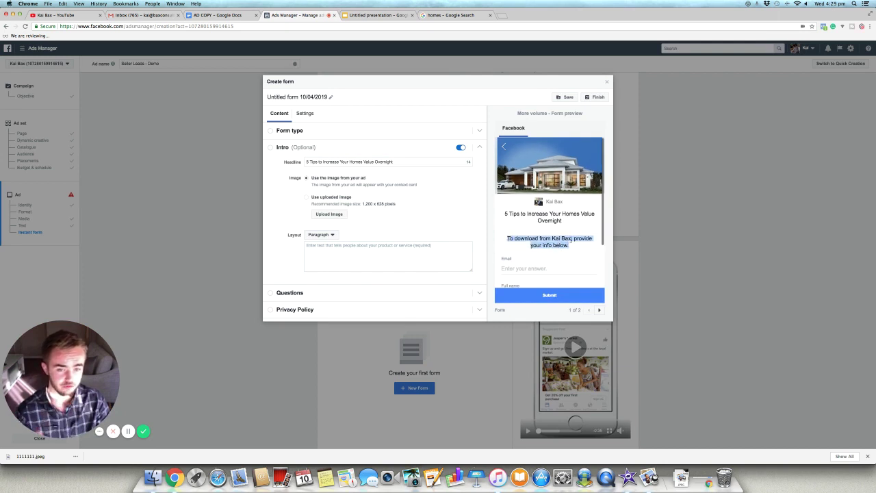
left_click(574, 238)
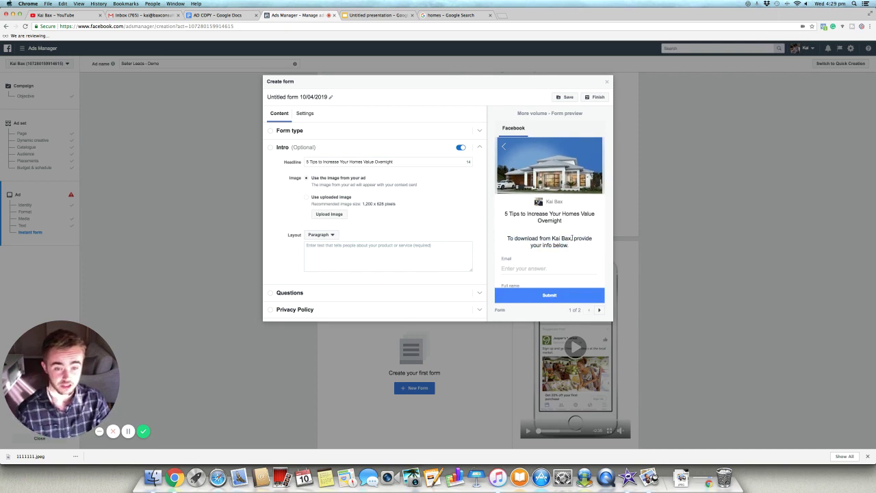
left_click_drag(572, 238, 552, 238)
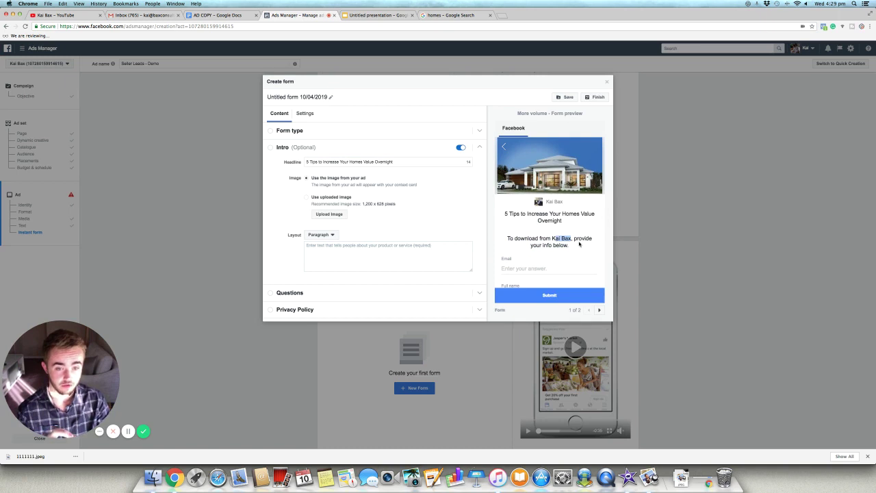
left_click(581, 244)
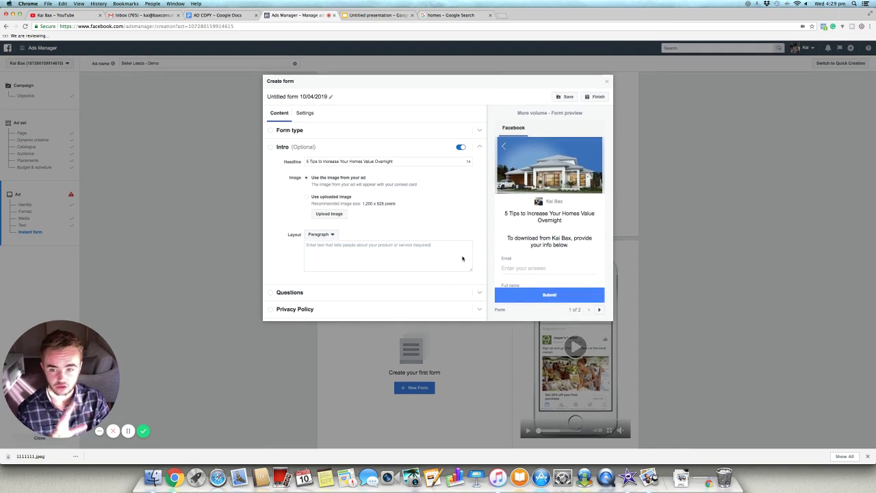
left_click(411, 293)
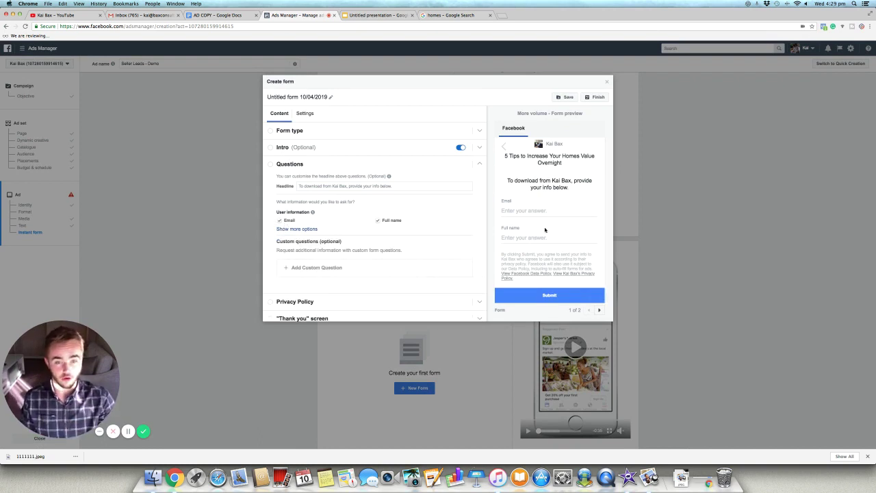
left_click_drag(511, 200, 499, 200)
left_click_drag(526, 228, 500, 228)
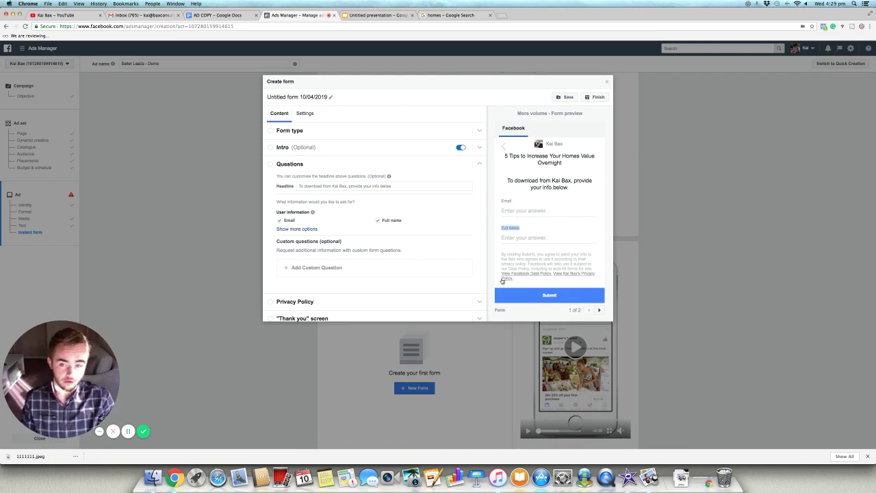
left_click(343, 239)
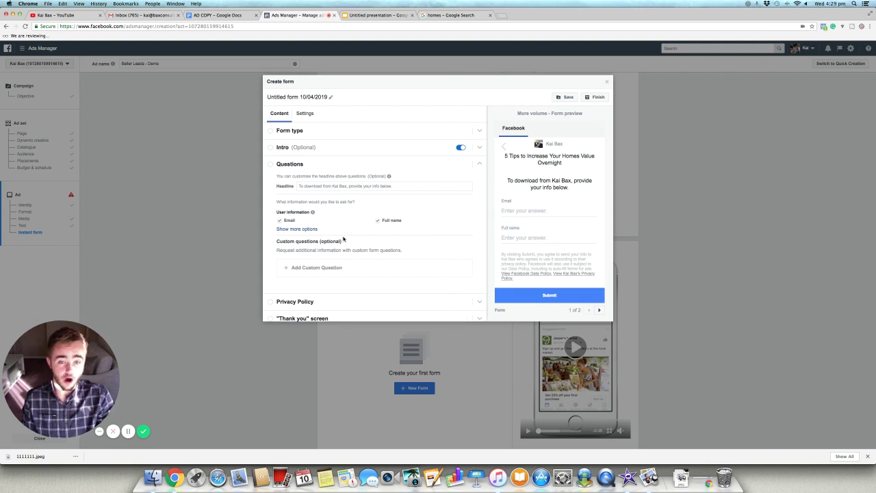
Remove the Email and Full name questions and add them back with Full name ahead of Email.
left_click(279, 221)
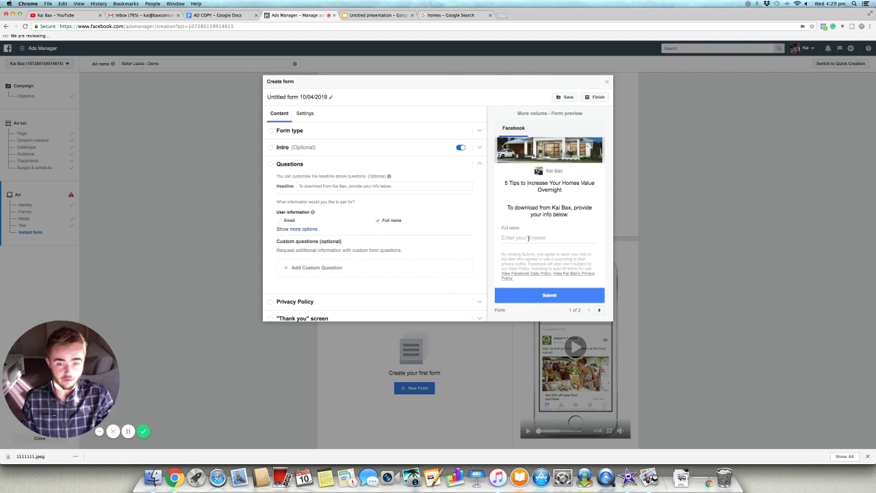
left_click(377, 220)
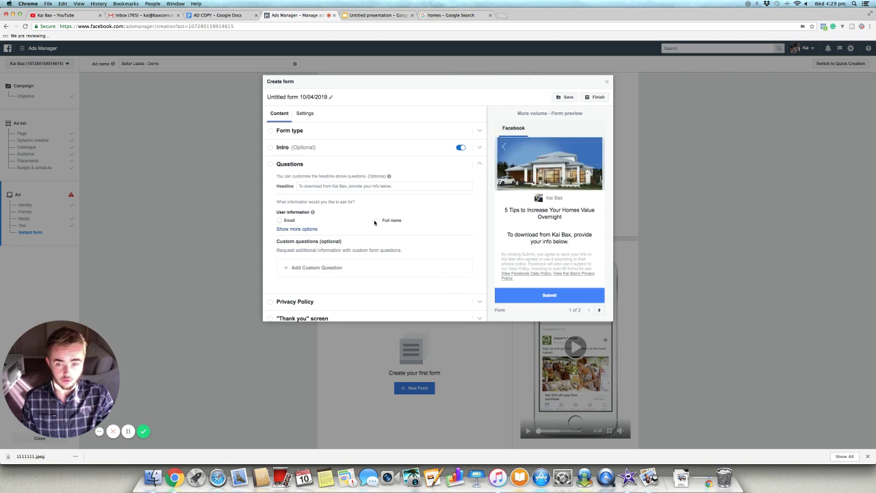
left_click(377, 221)
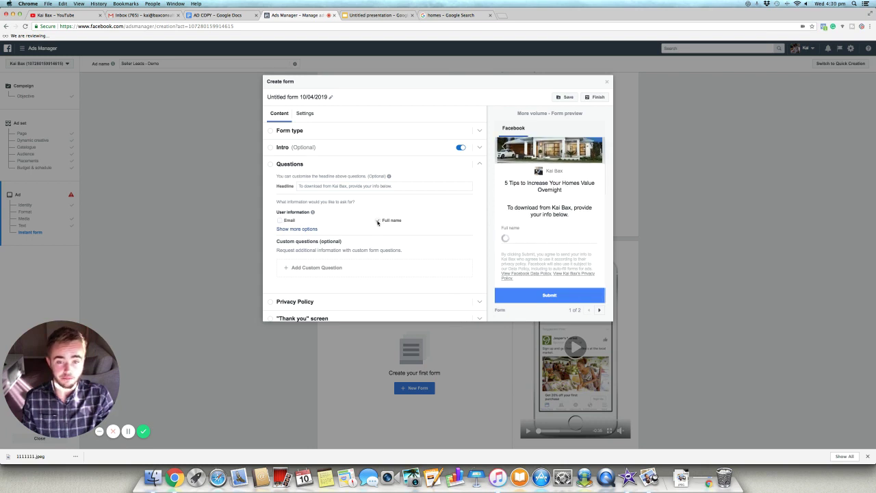
left_click(279, 221)
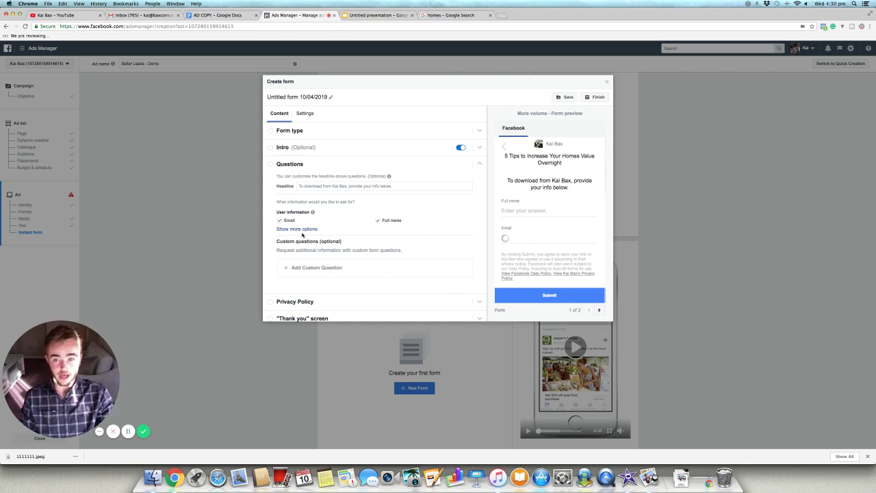
Add Phone number from the additional contact fields and check the form's three questions in the preview.
left_click(303, 230)
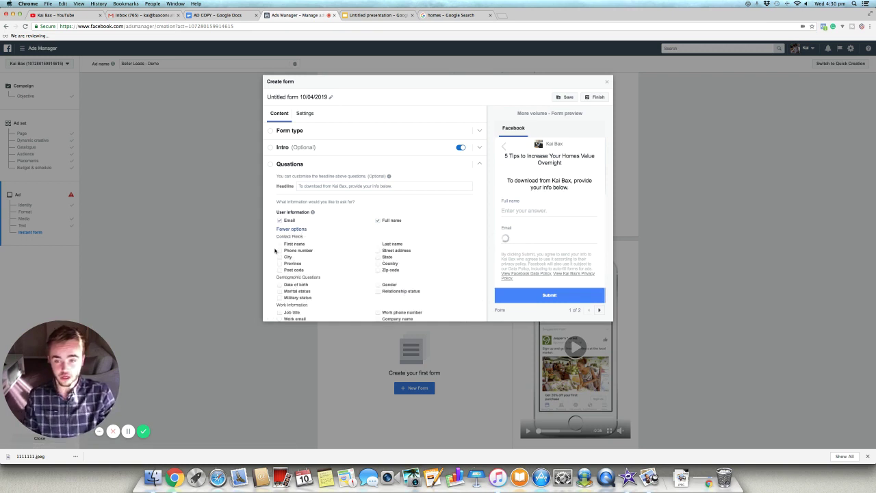
left_click(279, 250)
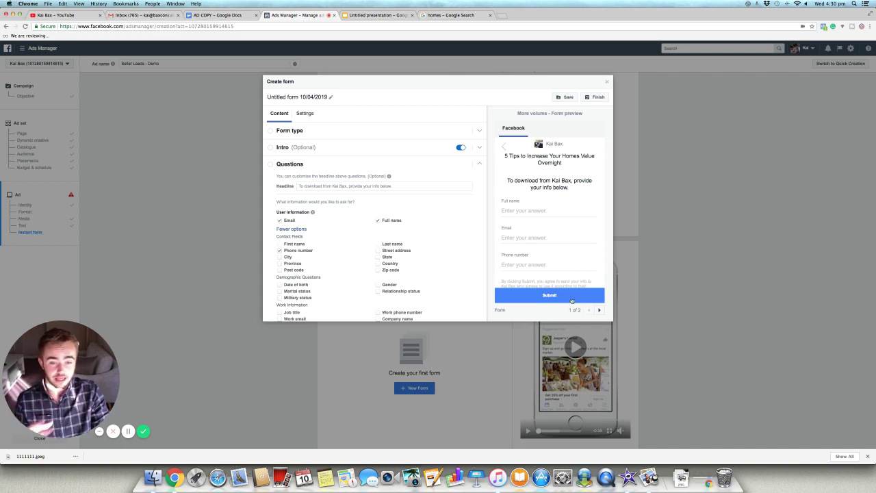
scroll(559, 238, "down", 2)
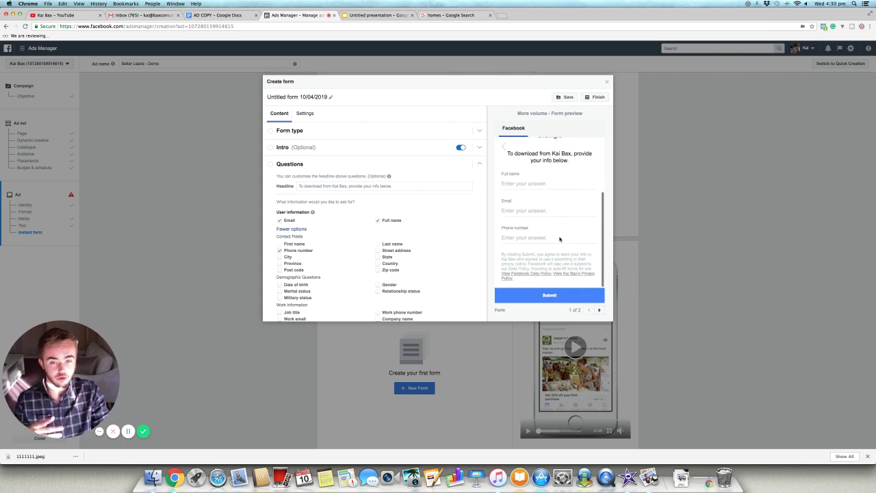
scroll(404, 226, "down", 1)
scroll(404, 226, "down", 3)
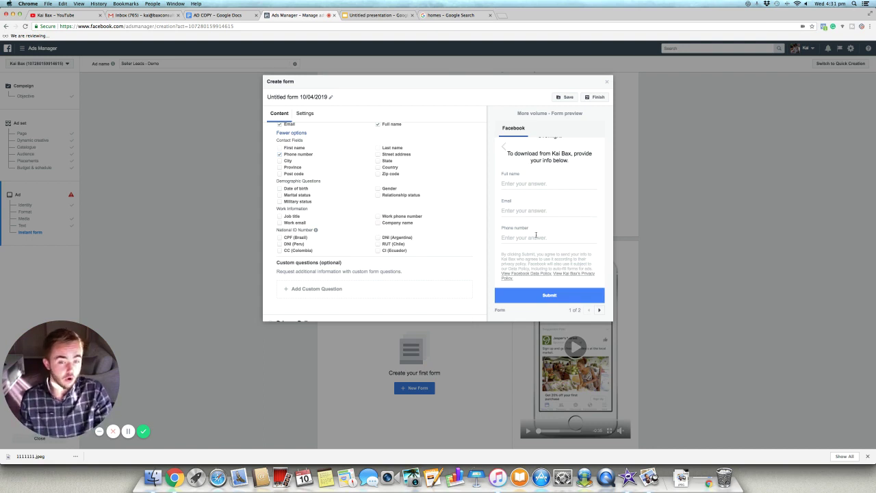
left_click_drag(543, 232, 499, 176)
left_click(559, 217)
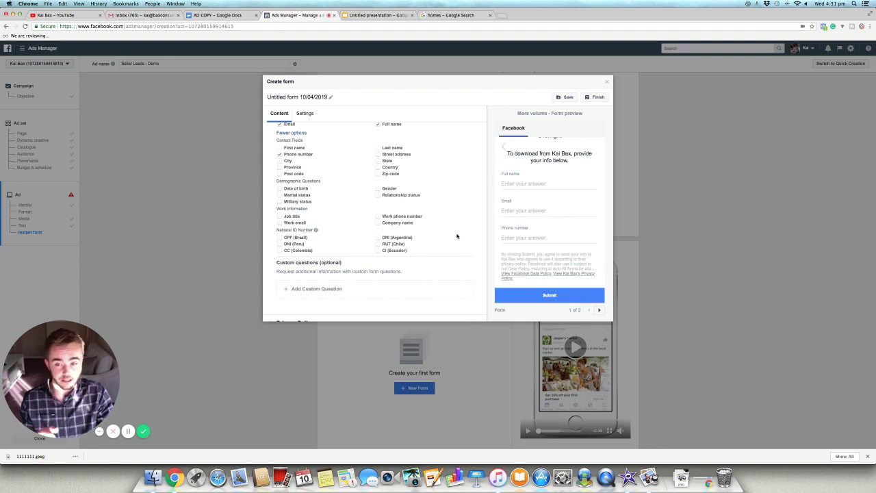
Set the privacy policy link URL to google.com with link text "Google", and open the "Thank you" screen section.
scroll(450, 239, "down", 2)
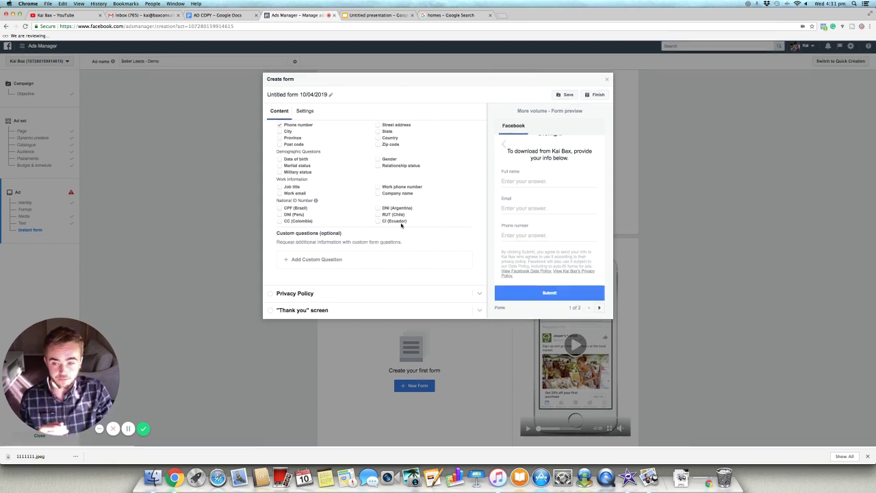
left_click(356, 295)
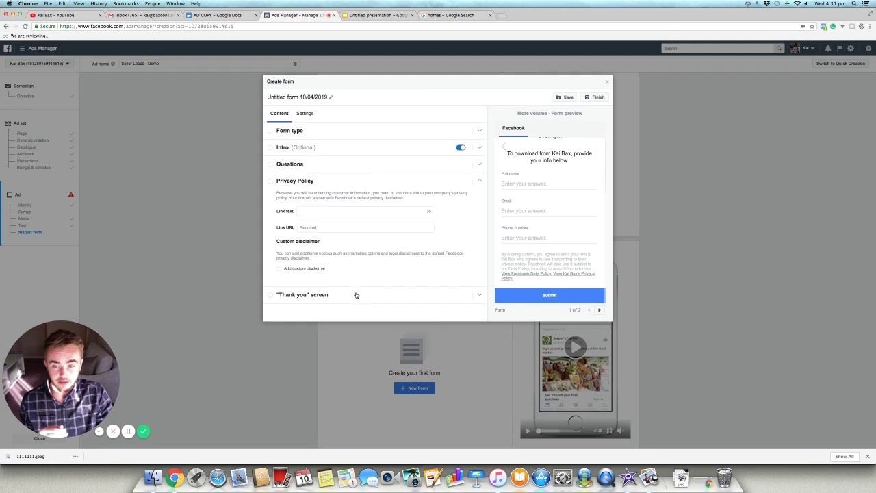
left_click(318, 228)
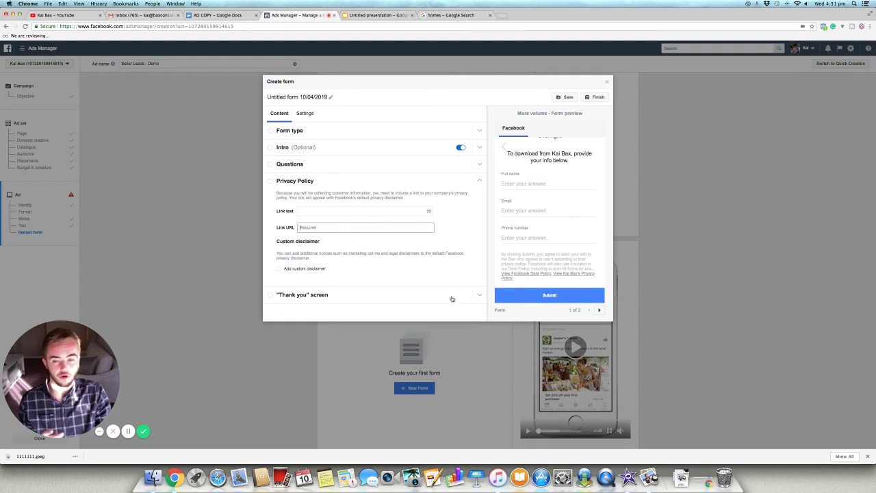
type("google")
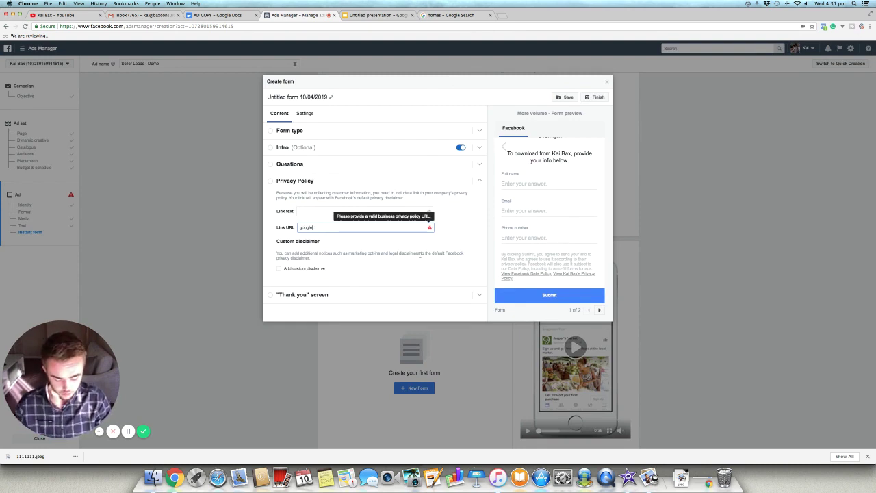
type(".com")
left_click(321, 213)
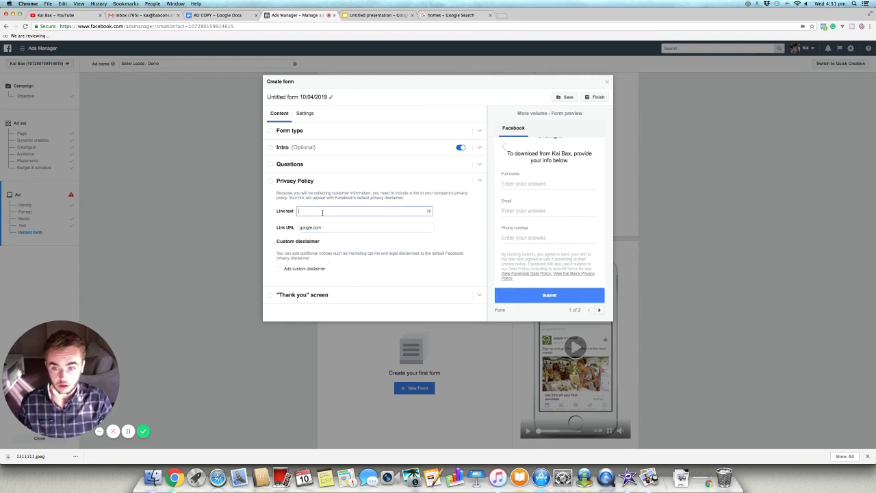
type("Googlee")
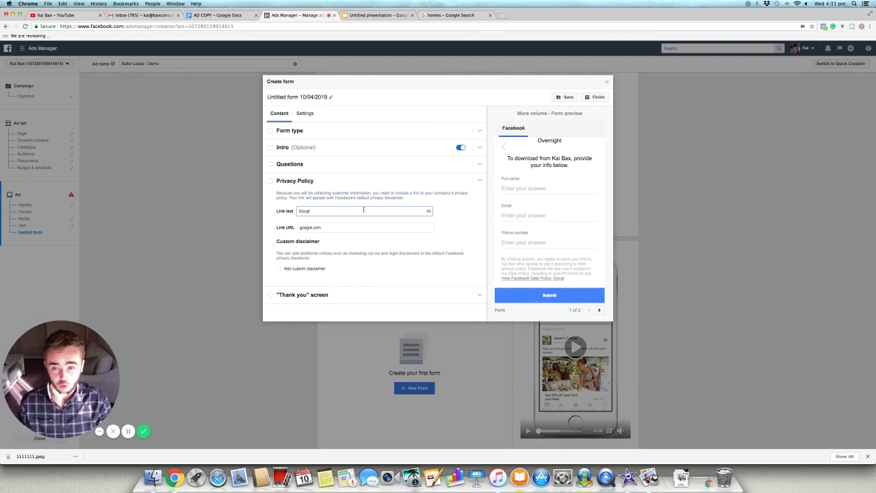
left_click(455, 242)
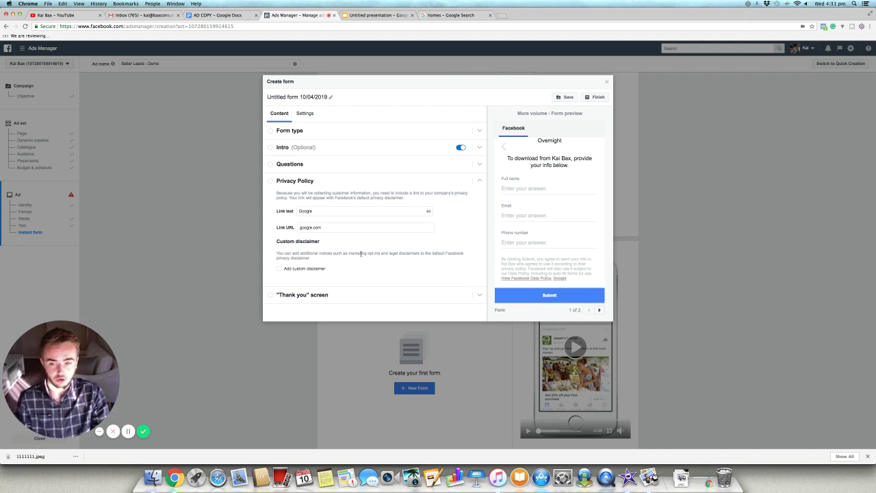
left_click(390, 295)
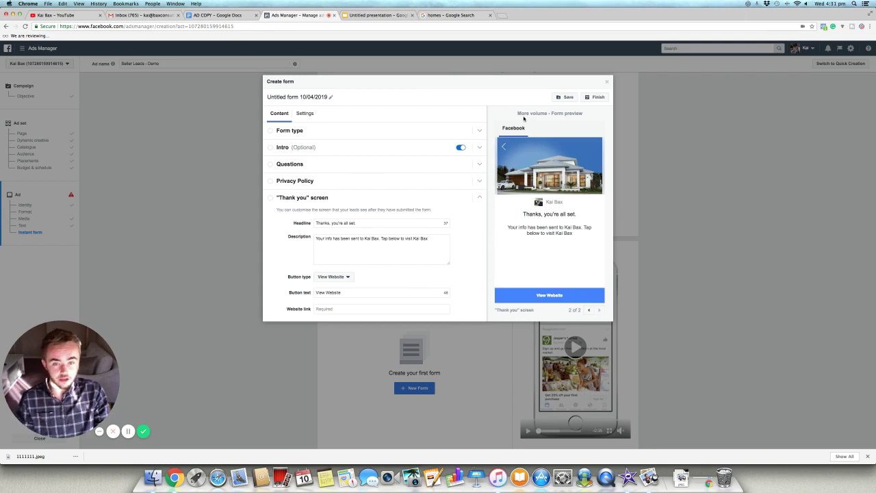
Replace the "Thank you" screen description with "Click 'Download' below to get instant access to the 5 tips on how to increase your homes value overnight".
left_click(342, 180)
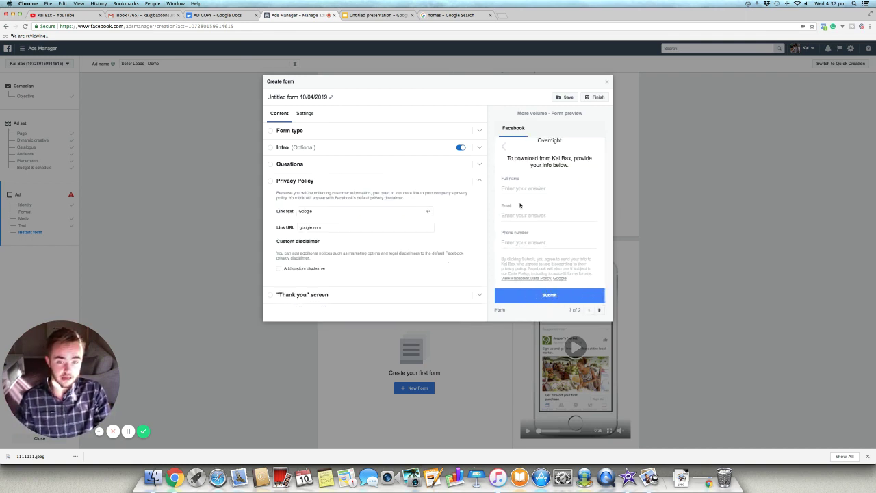
left_click(391, 294)
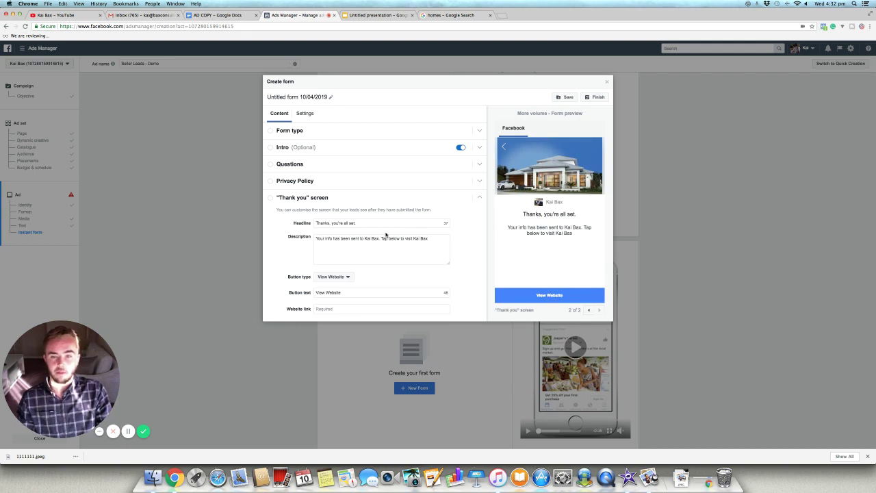
left_click(433, 238)
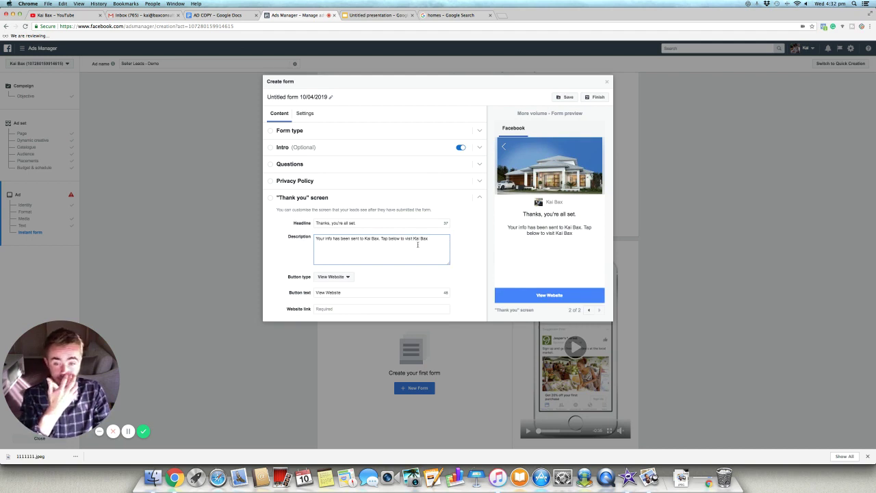
left_click_drag(428, 238, 381, 238)
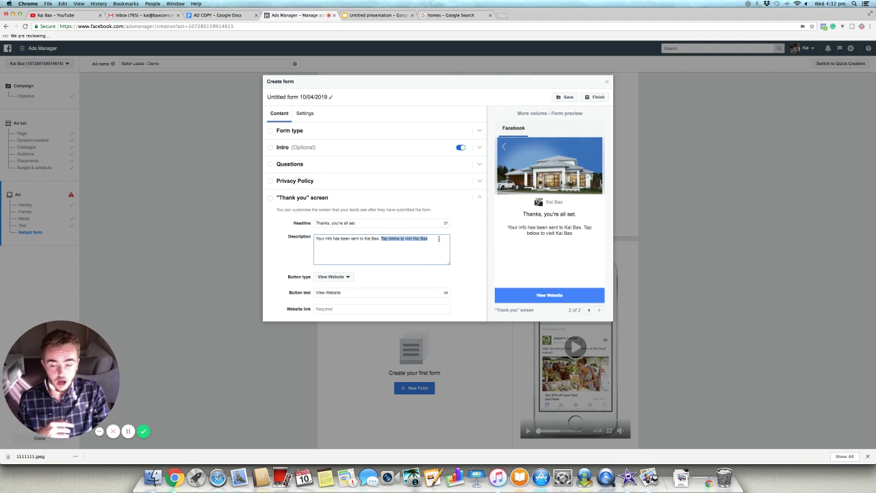
left_click_drag(439, 238, 309, 237)
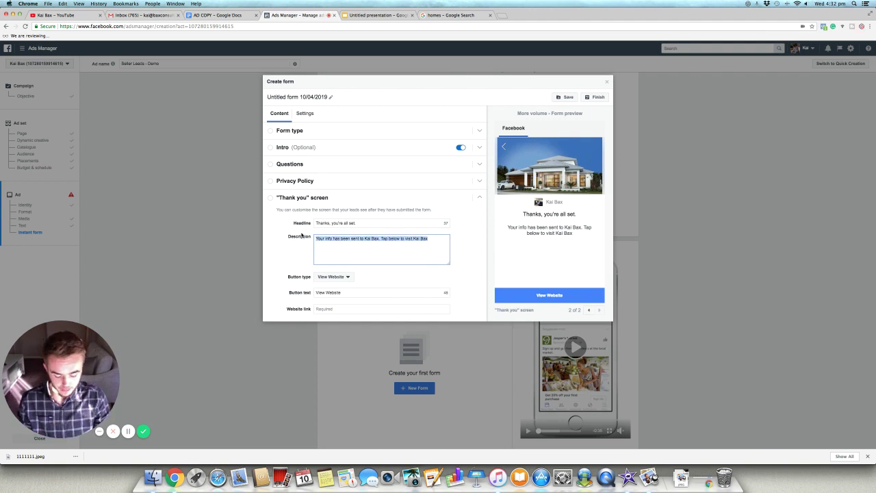
type("Click 'D")
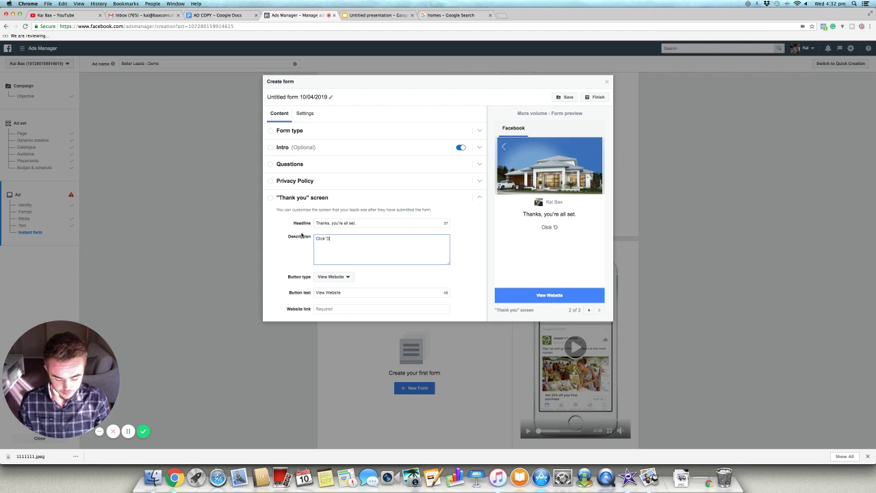
type("ownload'")
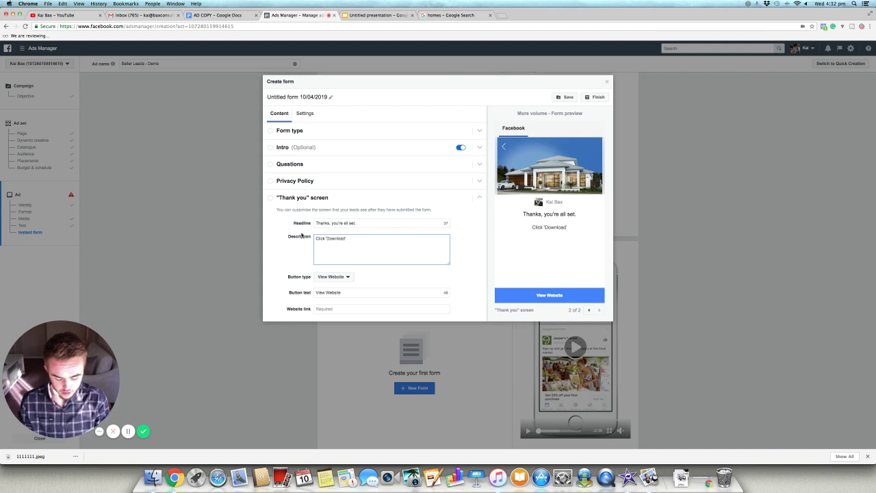
type(" belwo")
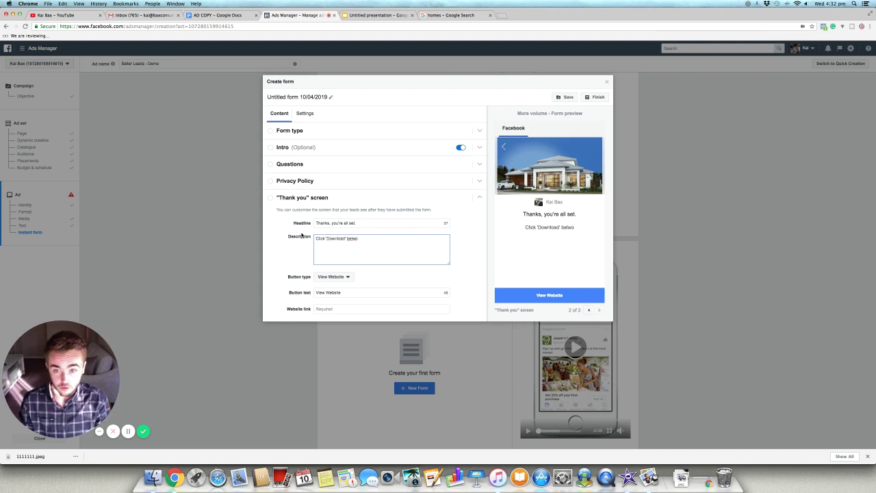
key("BackSpace")
key("BackSpace")
type("wo to get")
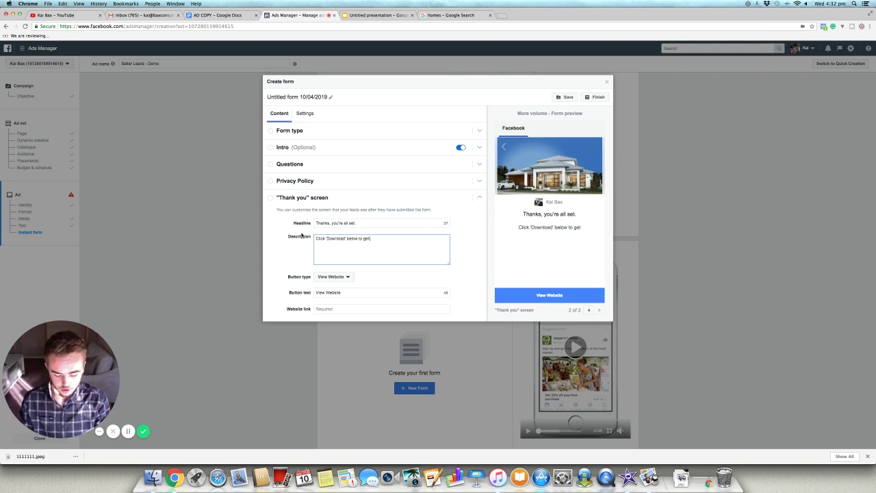
type(" instant a")
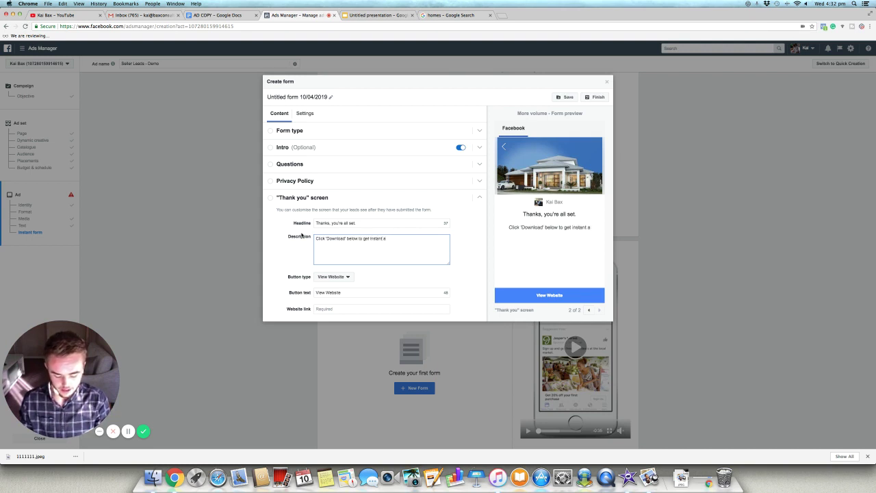
type("ccess")
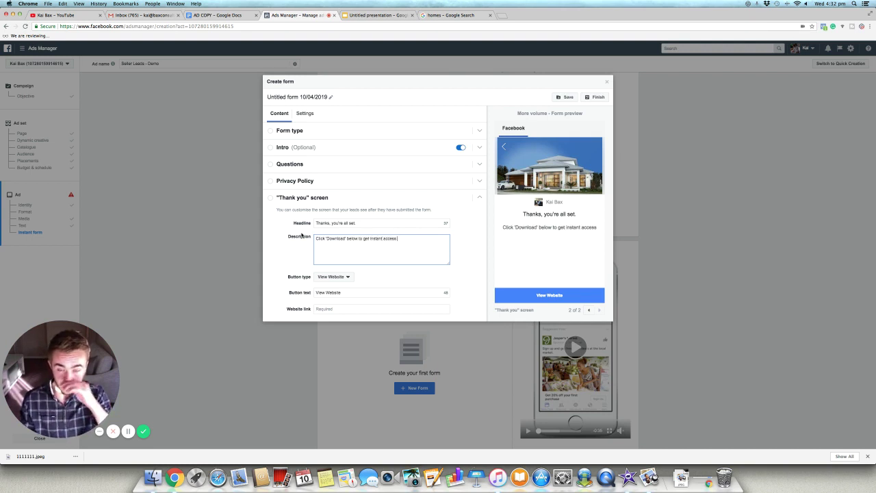
type(" to ")
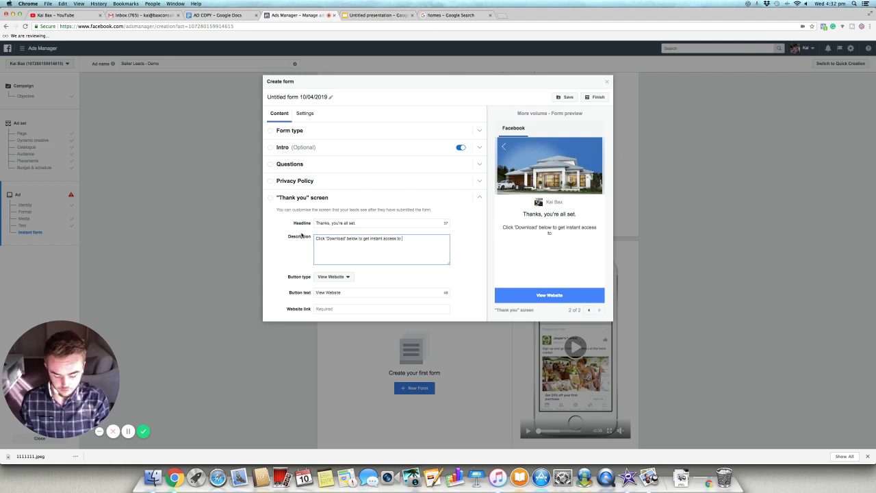
type("the % ")
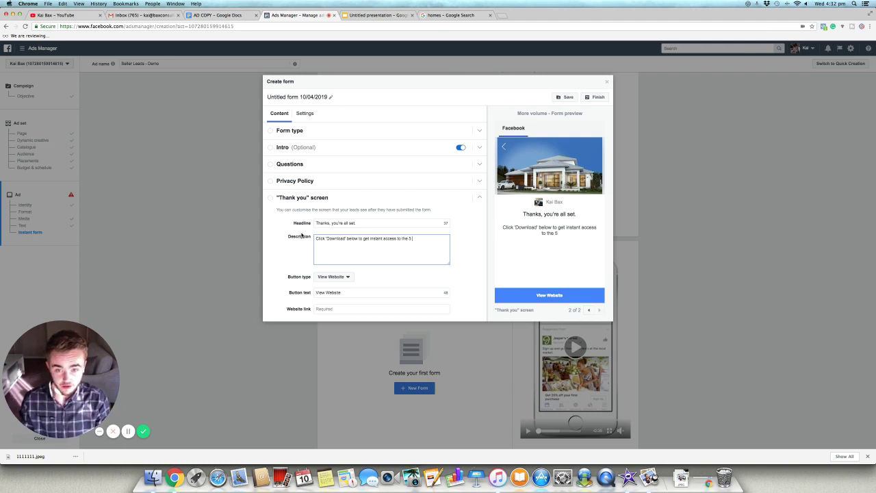
type("tips on")
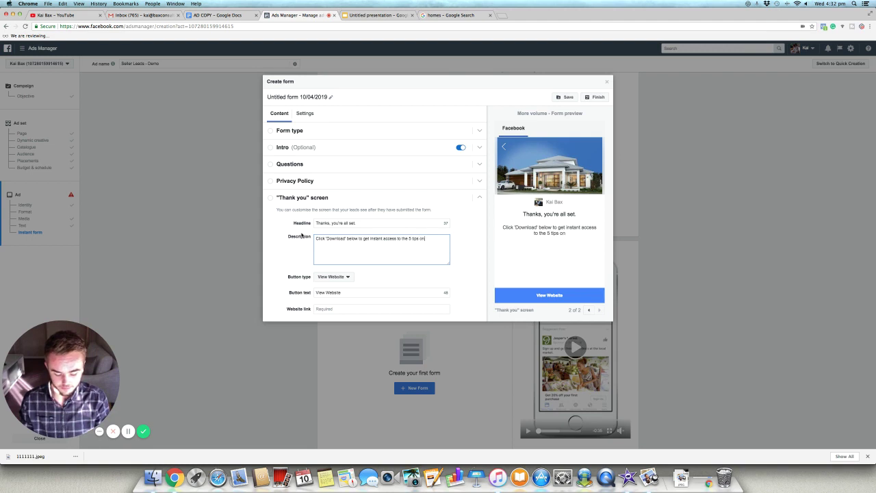
type(" how to increa")
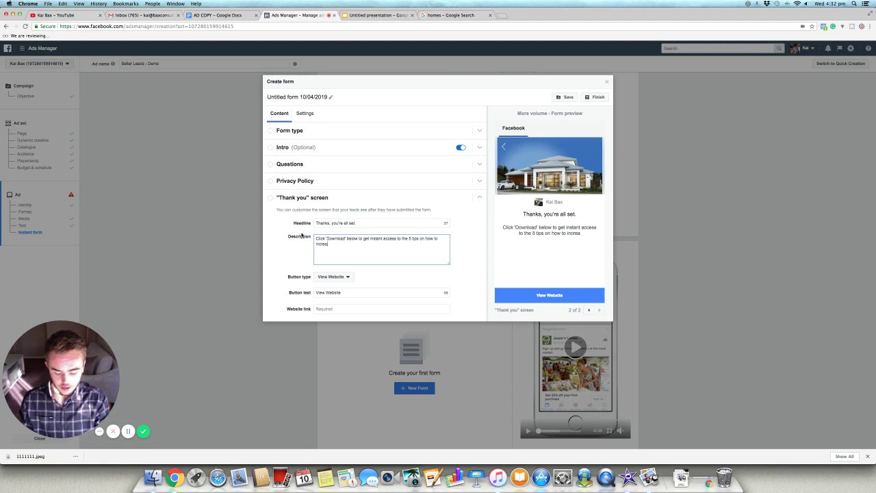
type("se your home s")
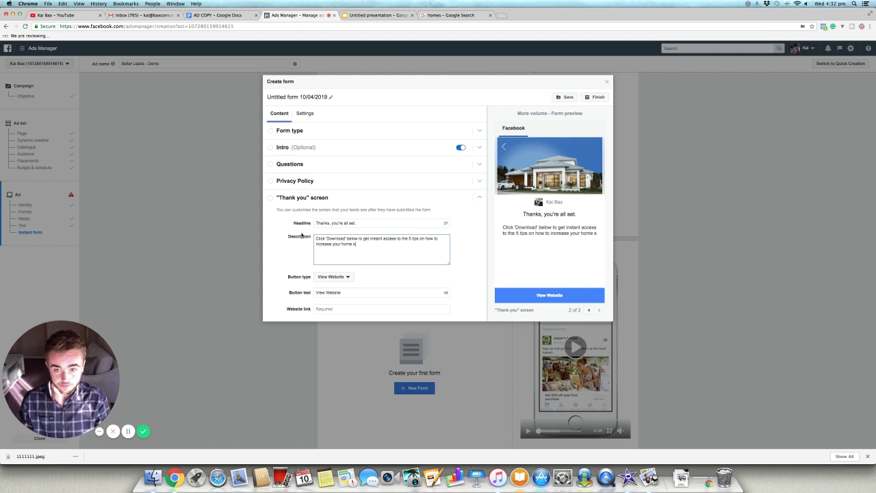
key("BackSpace")
key("BackSpace")
type("s va")
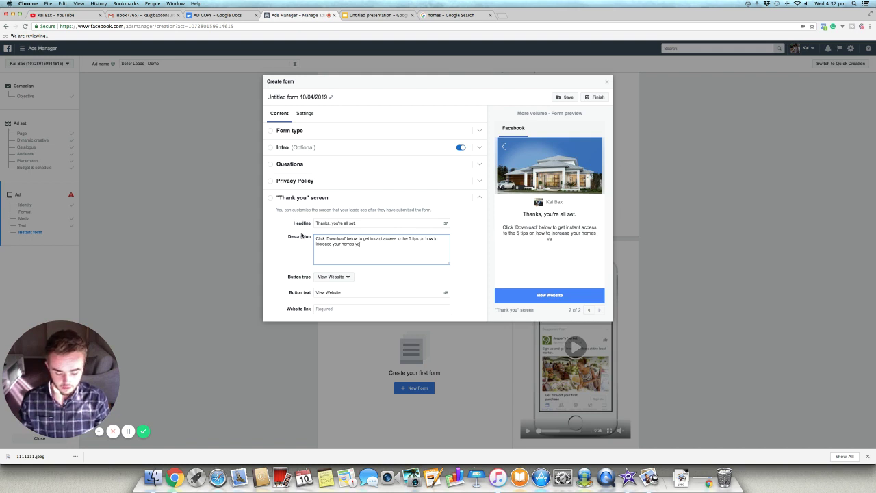
type("lue overnight!")
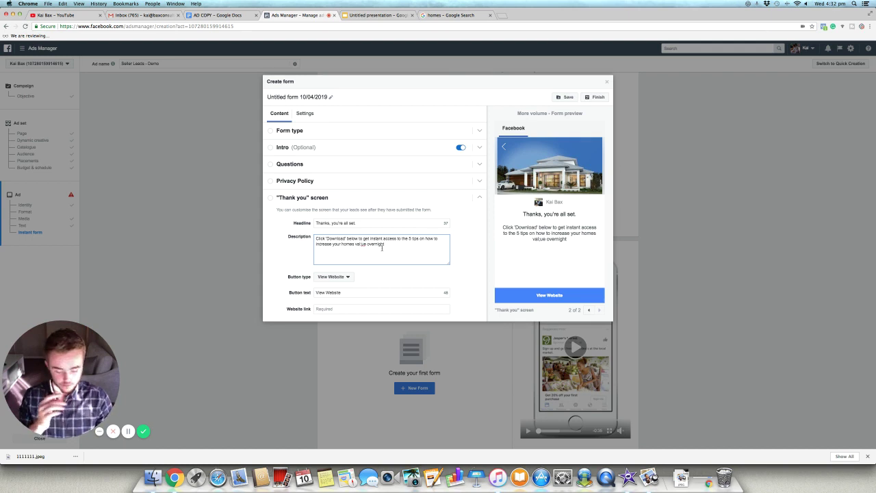
key("BackSpace")
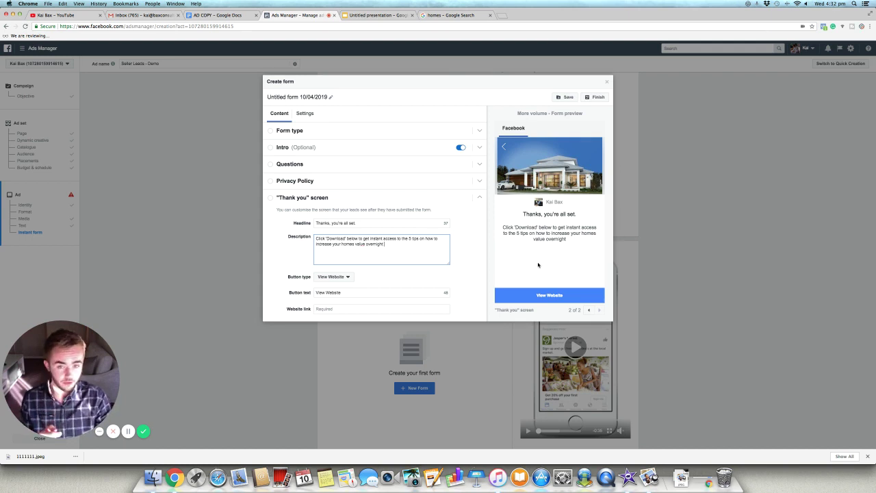
Change the "Thank you" screen's button type to Download and set its button text to "Download".
left_click(343, 276)
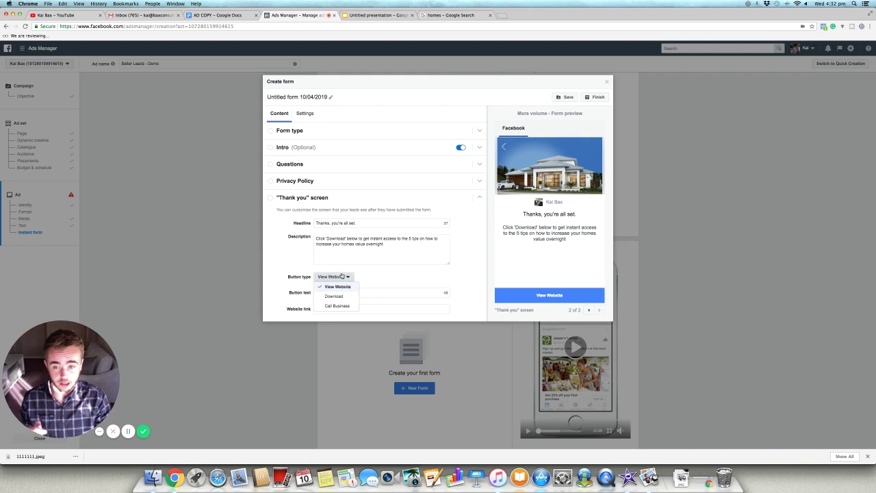
left_click(344, 292)
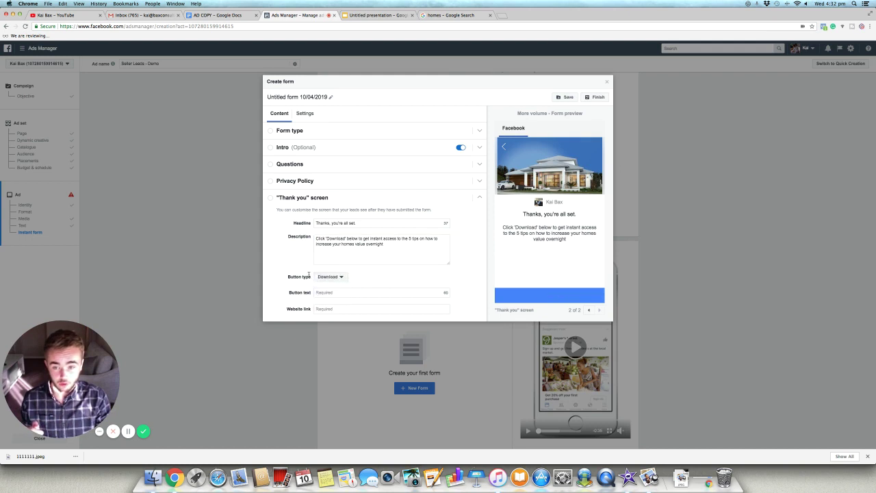
left_click(333, 280)
left_click(339, 292)
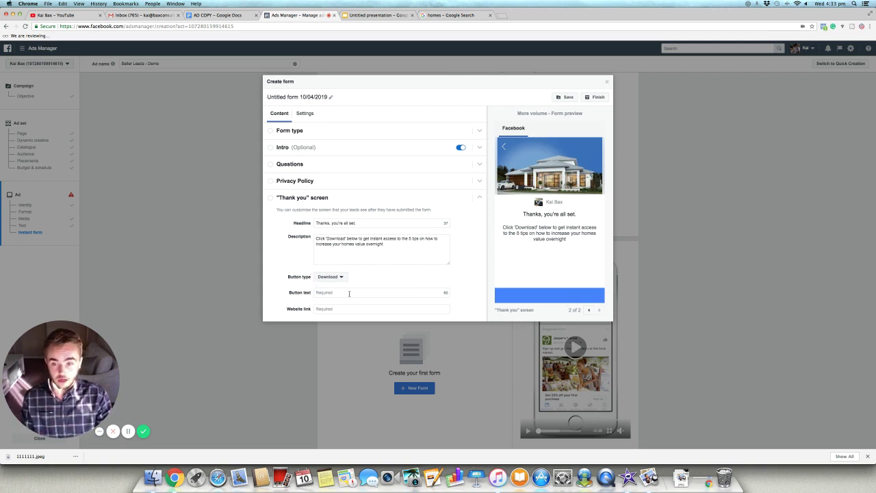
left_click(350, 293)
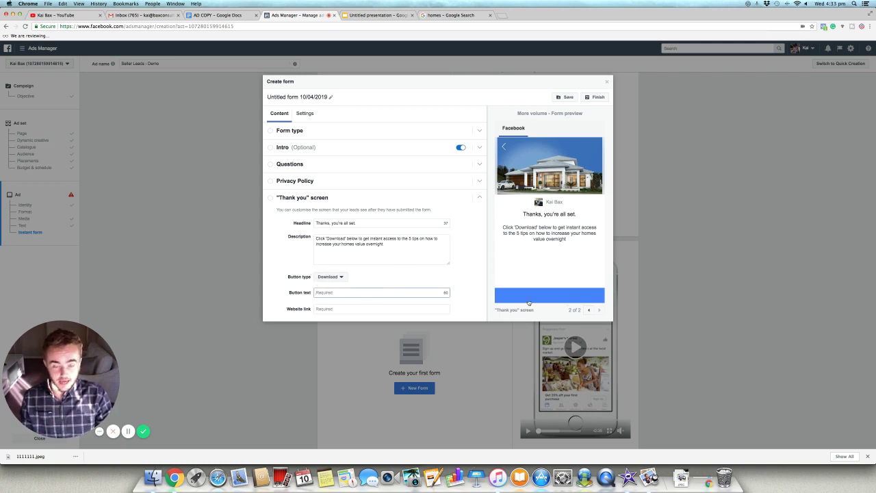
type("Download")
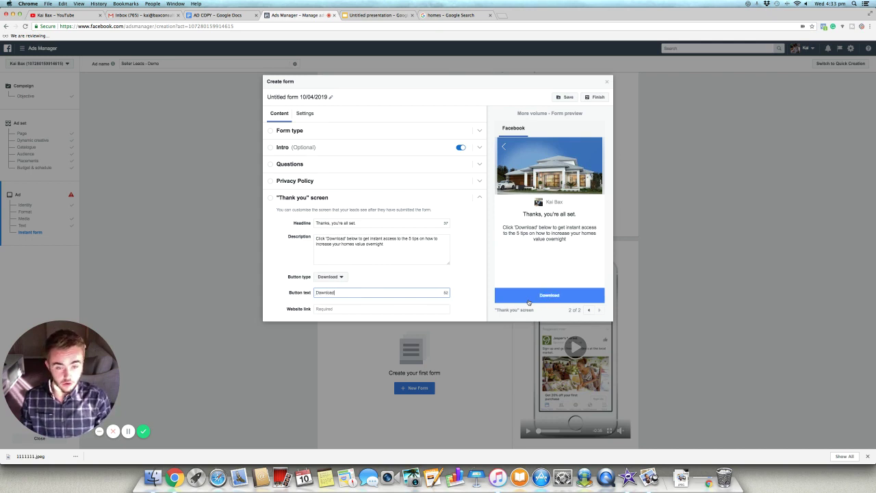
Look for the website link's source in Google Docs, opening the Docs home from the AD COPY document, and return to Ads Manager.
left_click(333, 309)
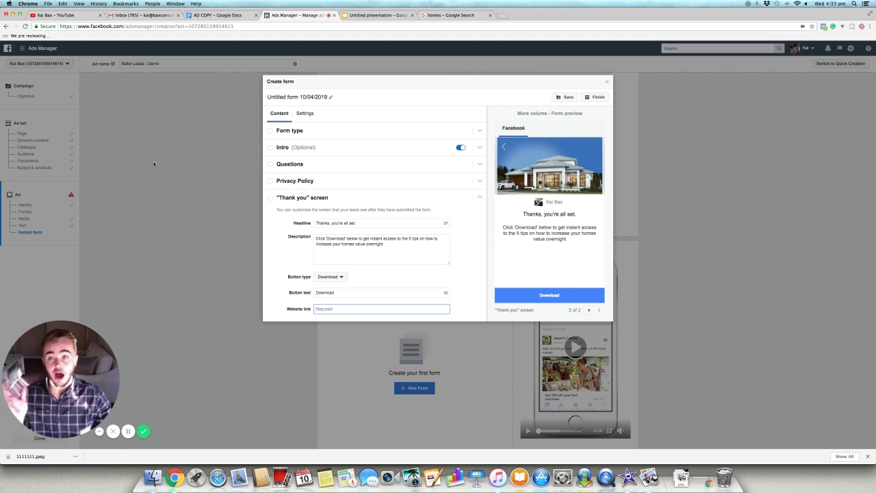
left_click(216, 16)
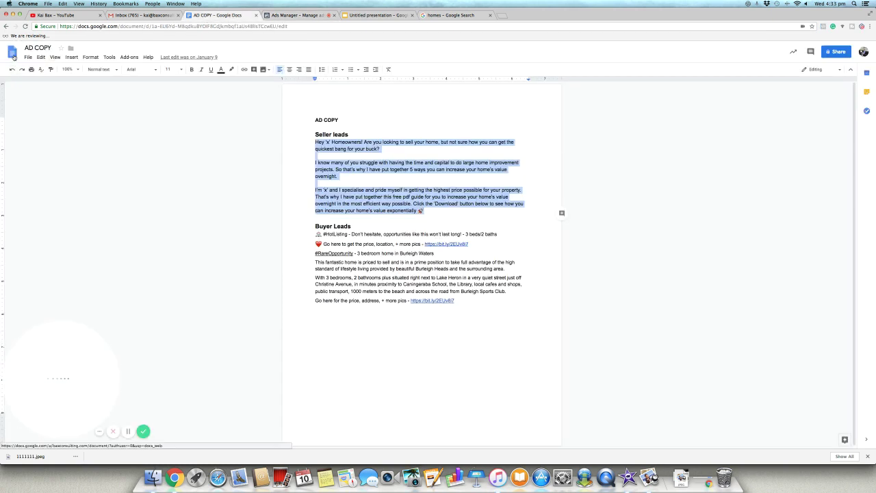
left_click(12, 53)
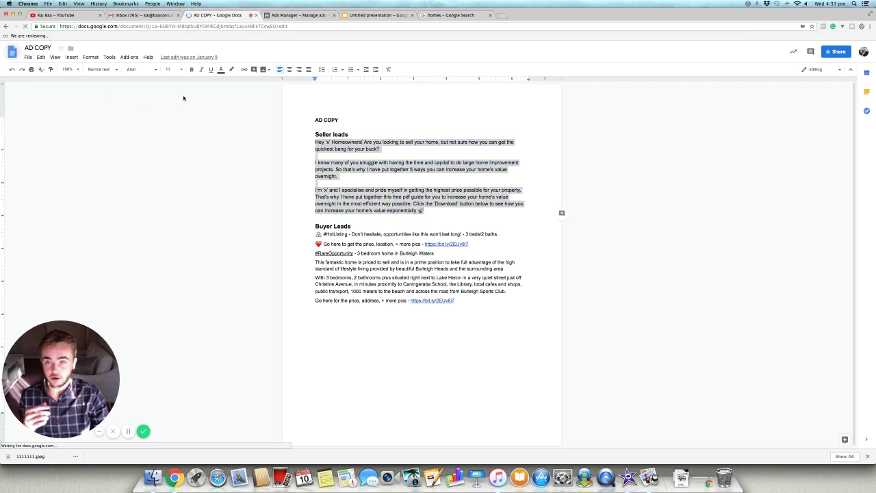
left_click(293, 14)
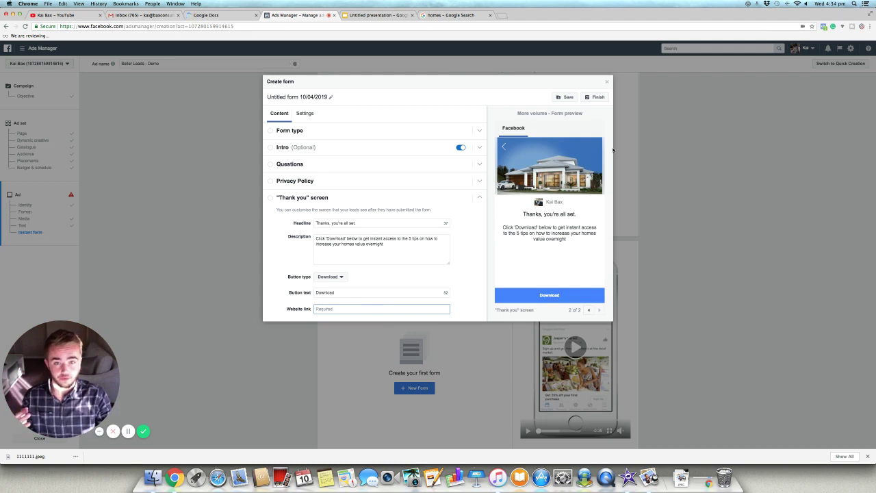
Save the instant form as a draft and leave the form editor.
left_click(567, 96)
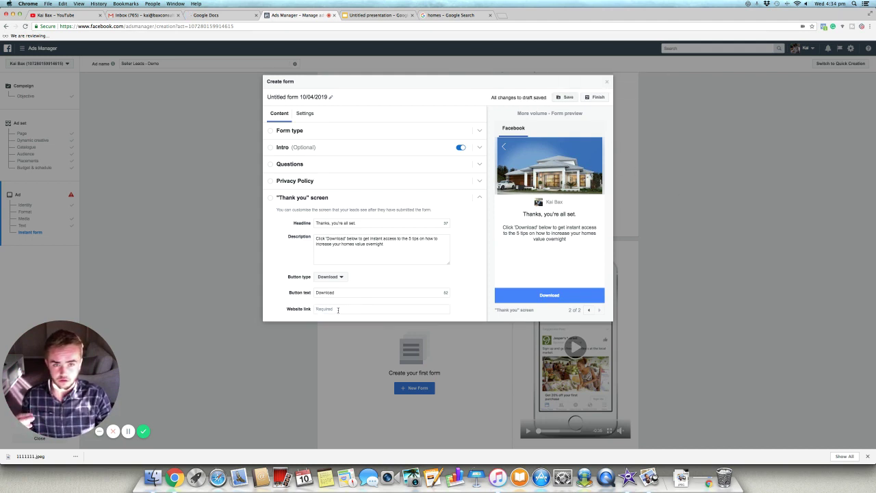
left_click(594, 97)
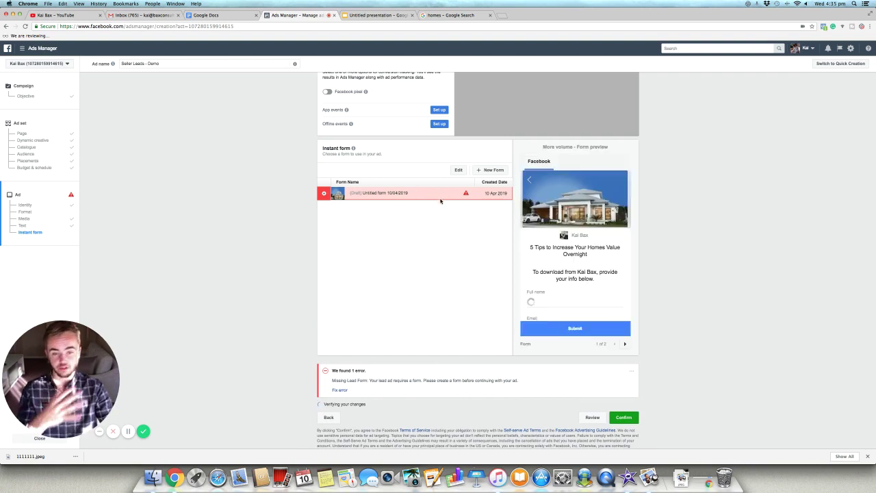
Review the draft form's preview fields and the ad's text, headline and call-to-action settings.
scroll(572, 251, "down", 3)
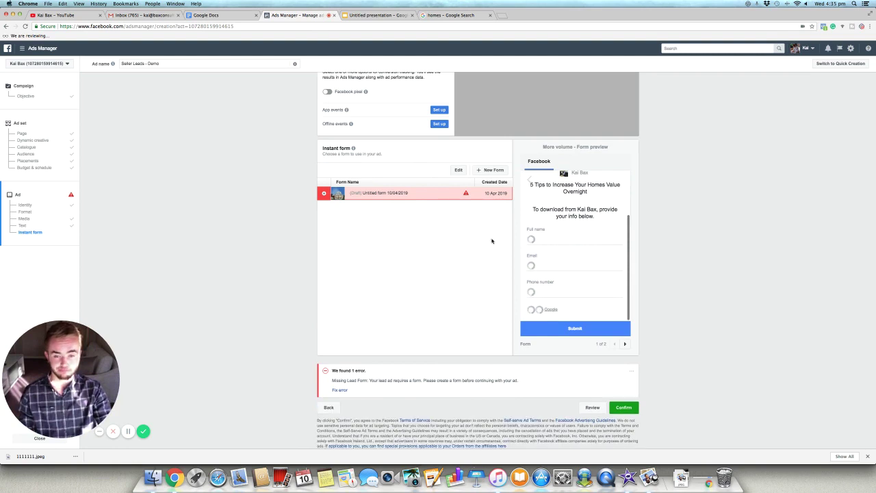
scroll(550, 238, "up", 3)
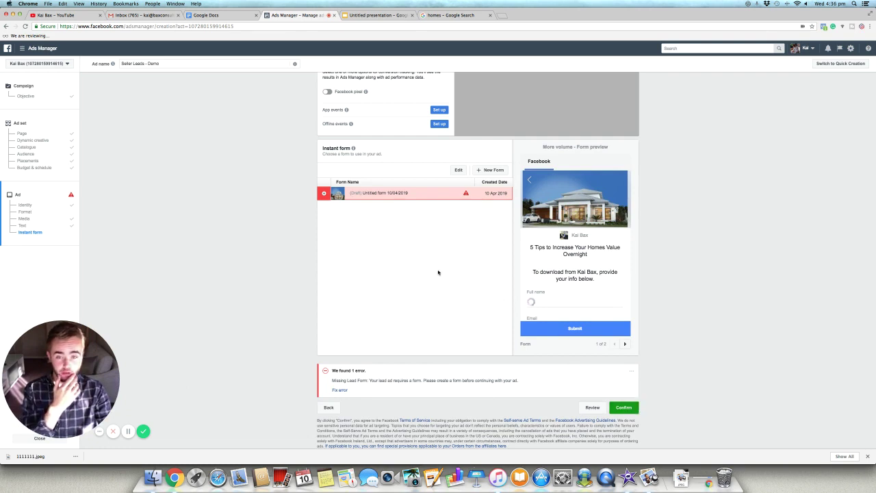
scroll(438, 272, "up", 3)
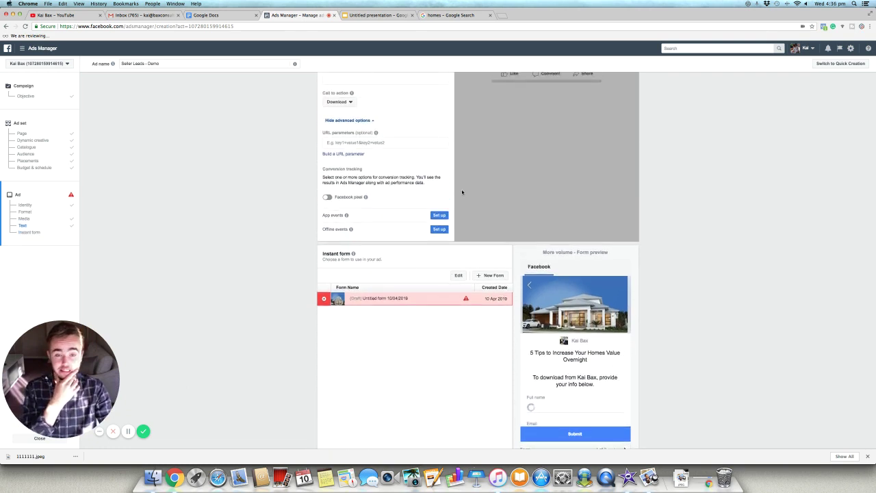
scroll(462, 198, "up", 5)
scroll(466, 199, "up", 2)
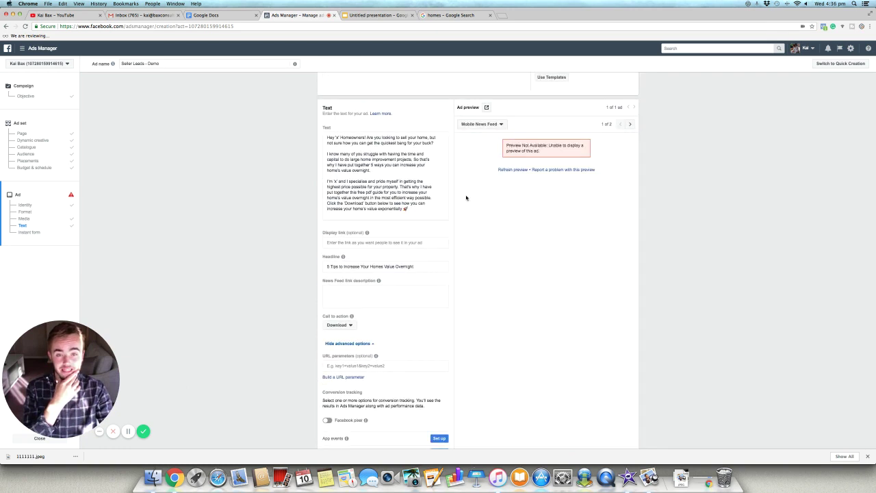
scroll(621, 178, "down", 3)
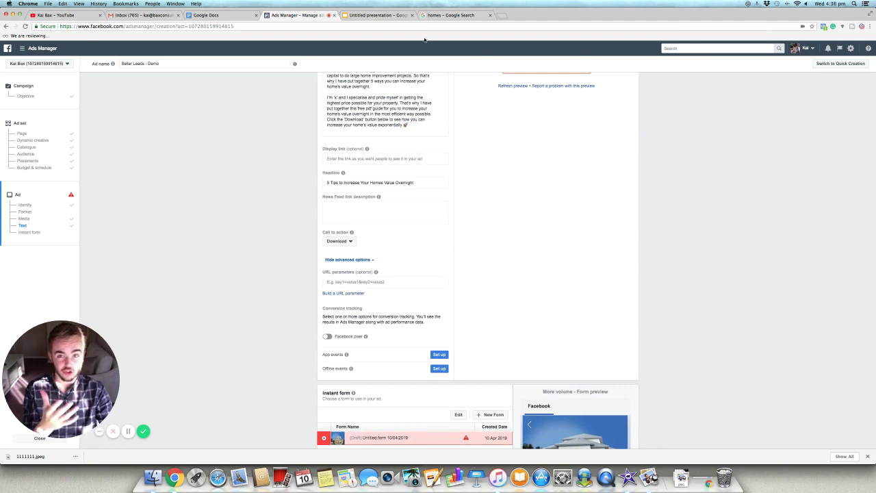
Switch to the Google Slides presentation and examine the lead-ad results screenshots on the first two slides.
left_click(377, 15)
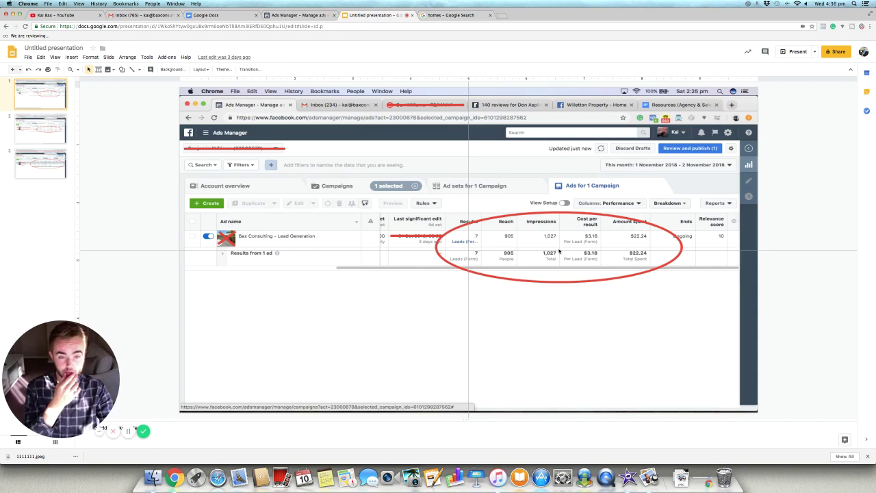
key("Down")
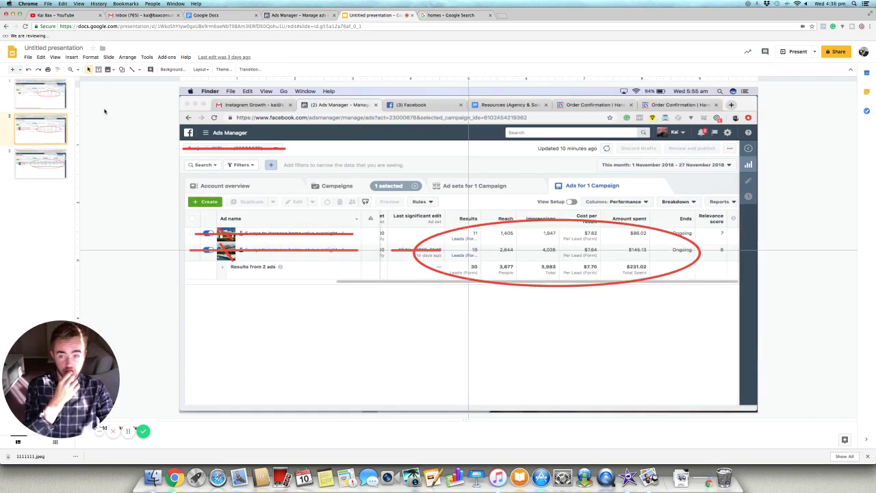
left_click(48, 99)
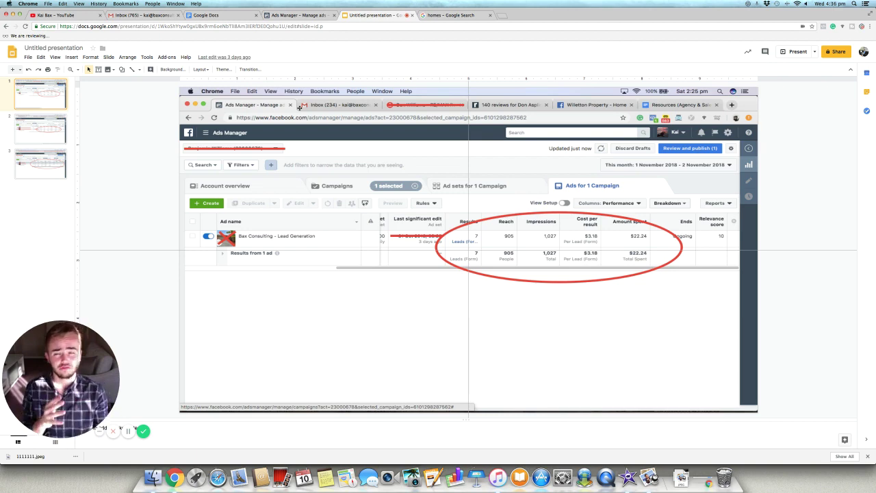
Switch to Google Docs and open the "5 Tips To Increase Home Value Overnight" guide from the recent documents.
left_click(212, 15)
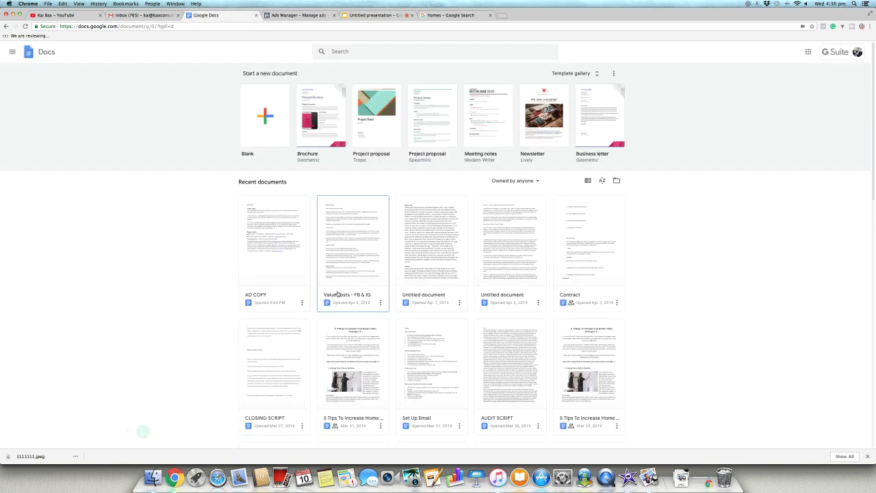
scroll(438, 308, "down", 2)
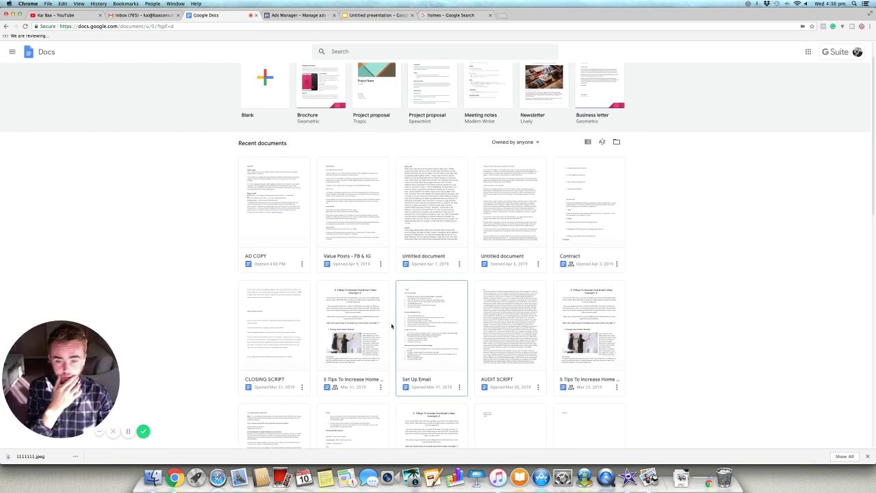
left_click(381, 323)
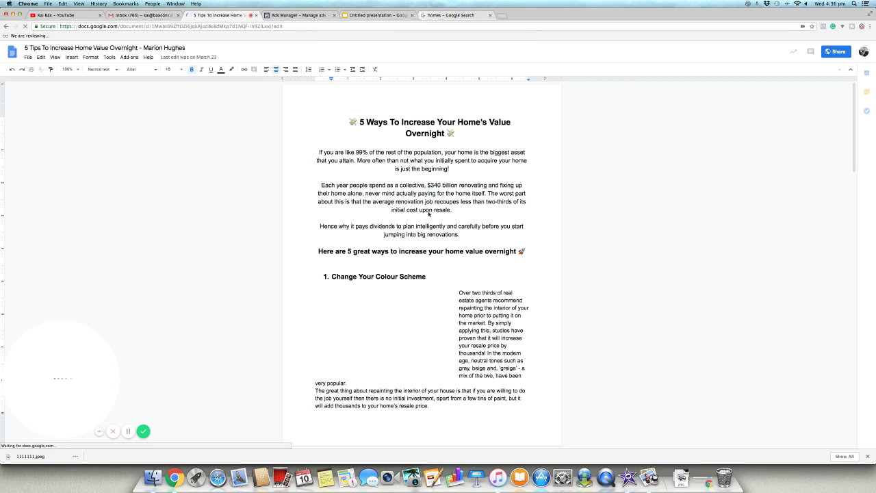
Review the home-value guide from its introduction through the five tips to the closing contact details, and return to the beginning.
left_click_drag(348, 123, 510, 408)
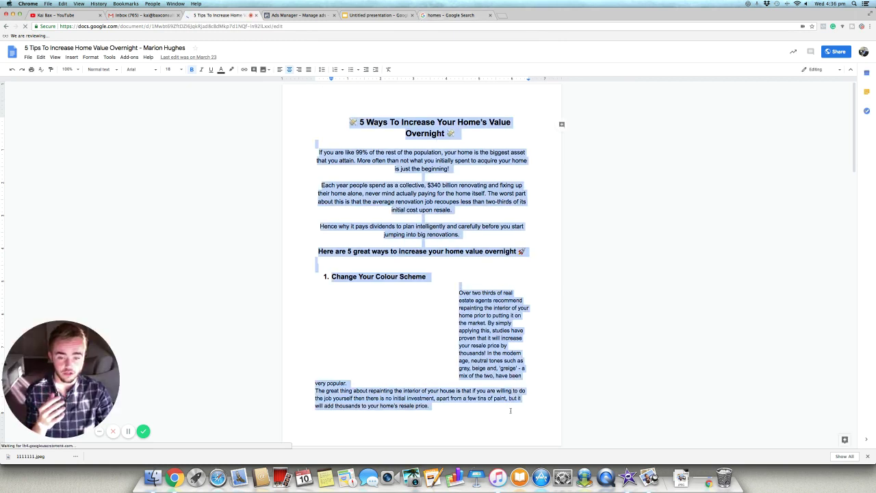
left_click(510, 409)
scroll(458, 292, "down", 5)
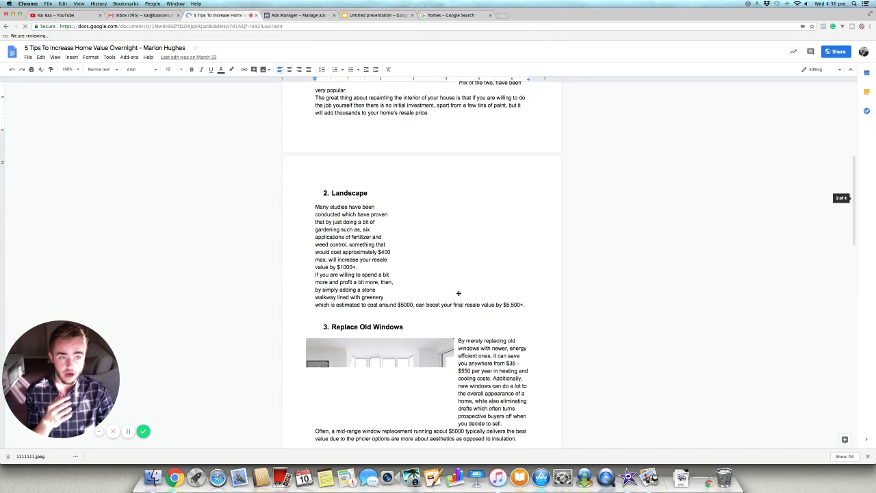
scroll(458, 293, "down", 1)
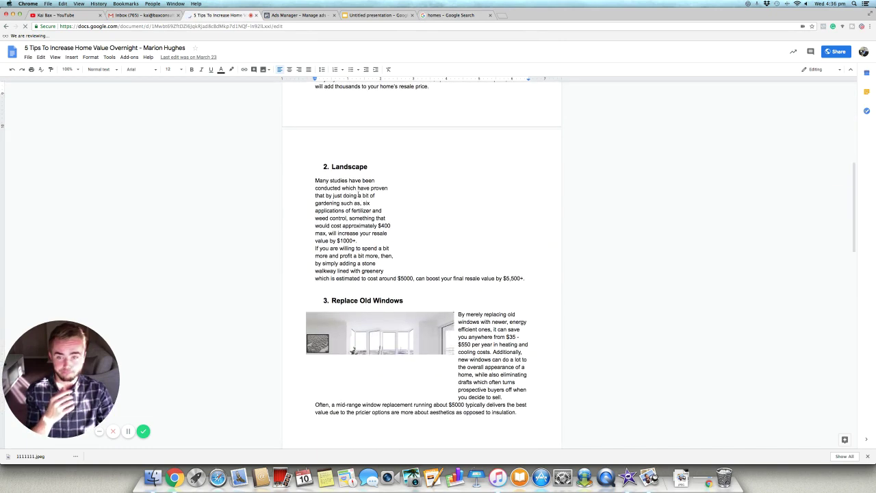
scroll(469, 300, "up", 10)
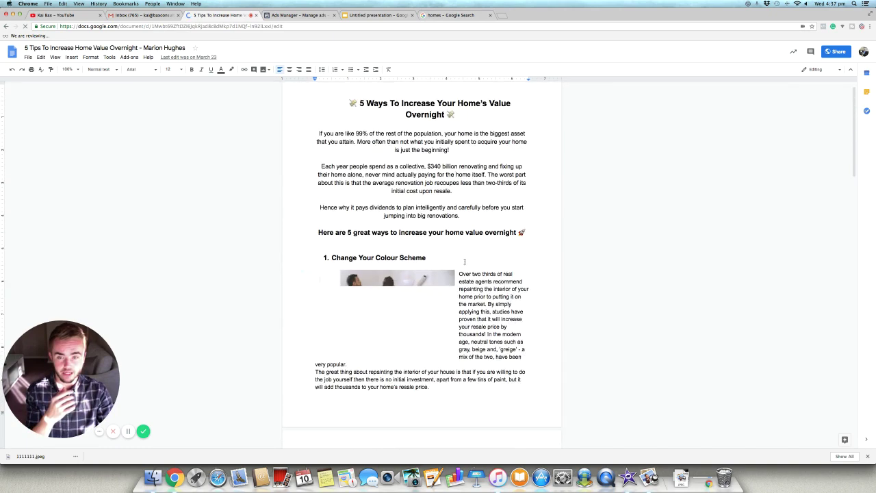
scroll(438, 284, "down", 11)
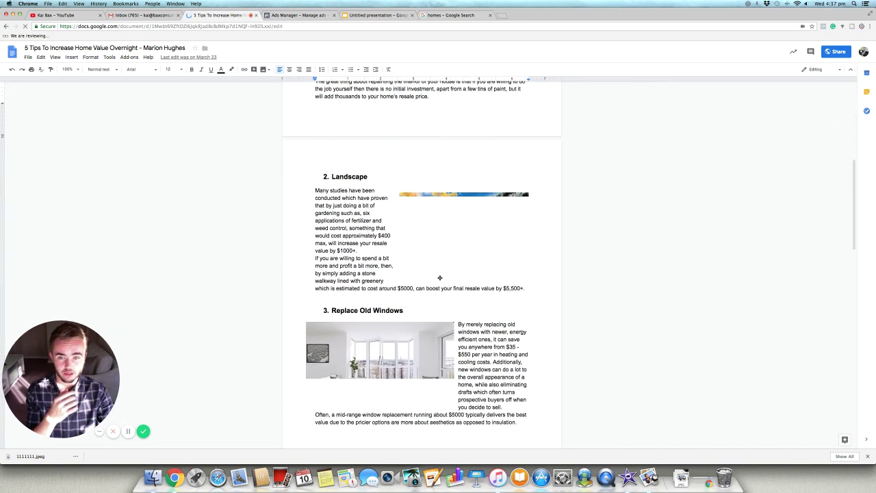
scroll(417, 248, "down", 5)
scroll(417, 248, "down", 15)
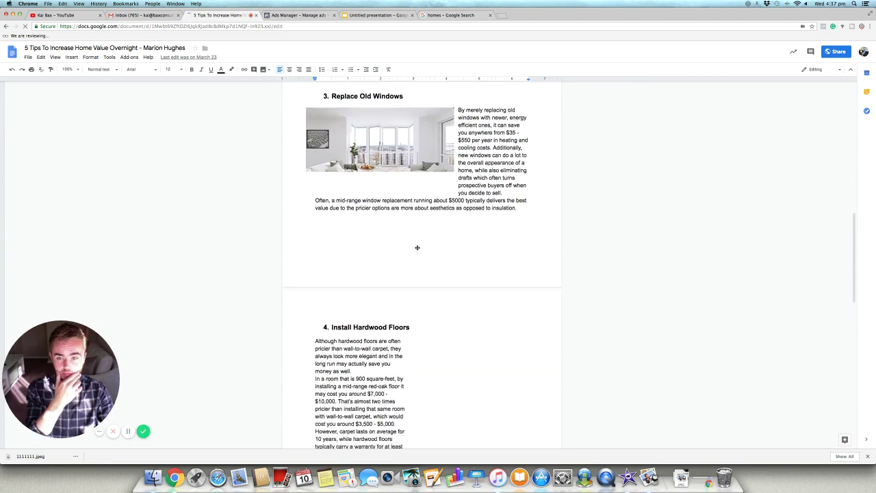
scroll(416, 248, "down", 6)
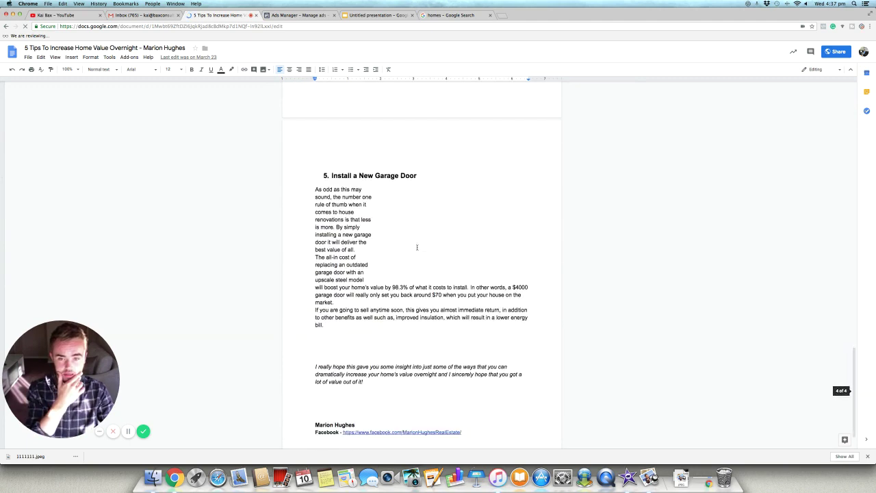
scroll(417, 248, "up", 3)
scroll(416, 254, "up", 20)
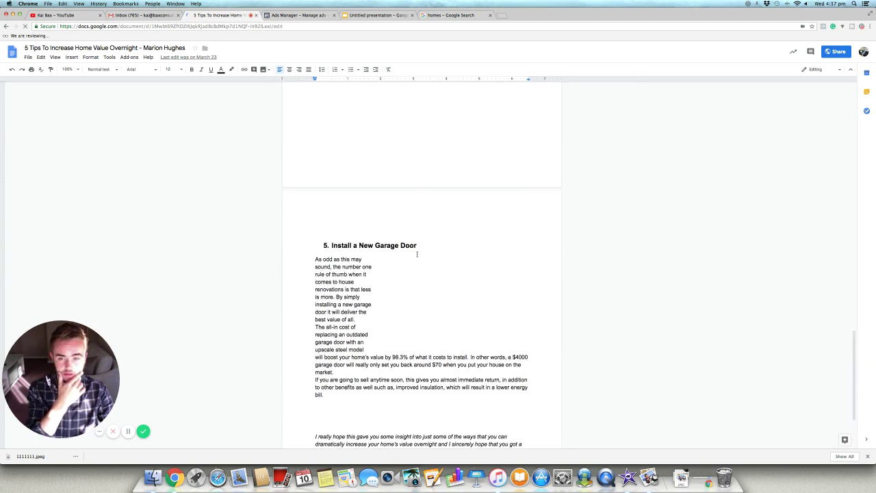
scroll(394, 285, "up", 6)
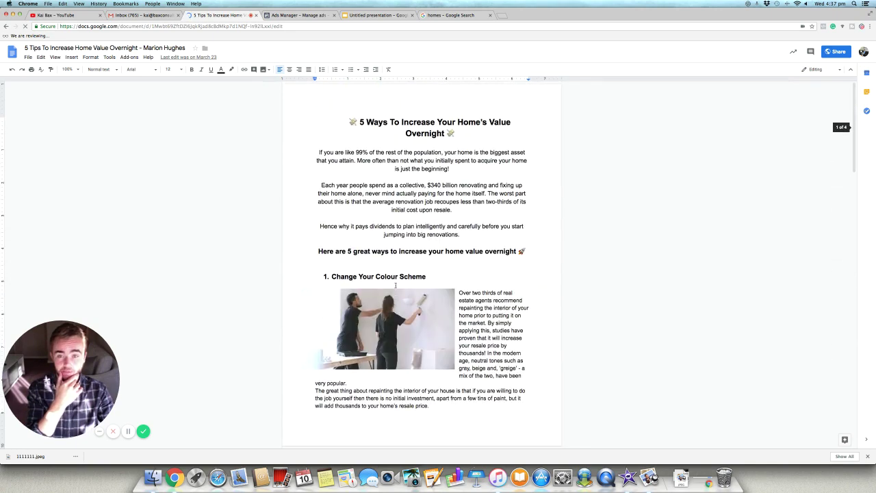